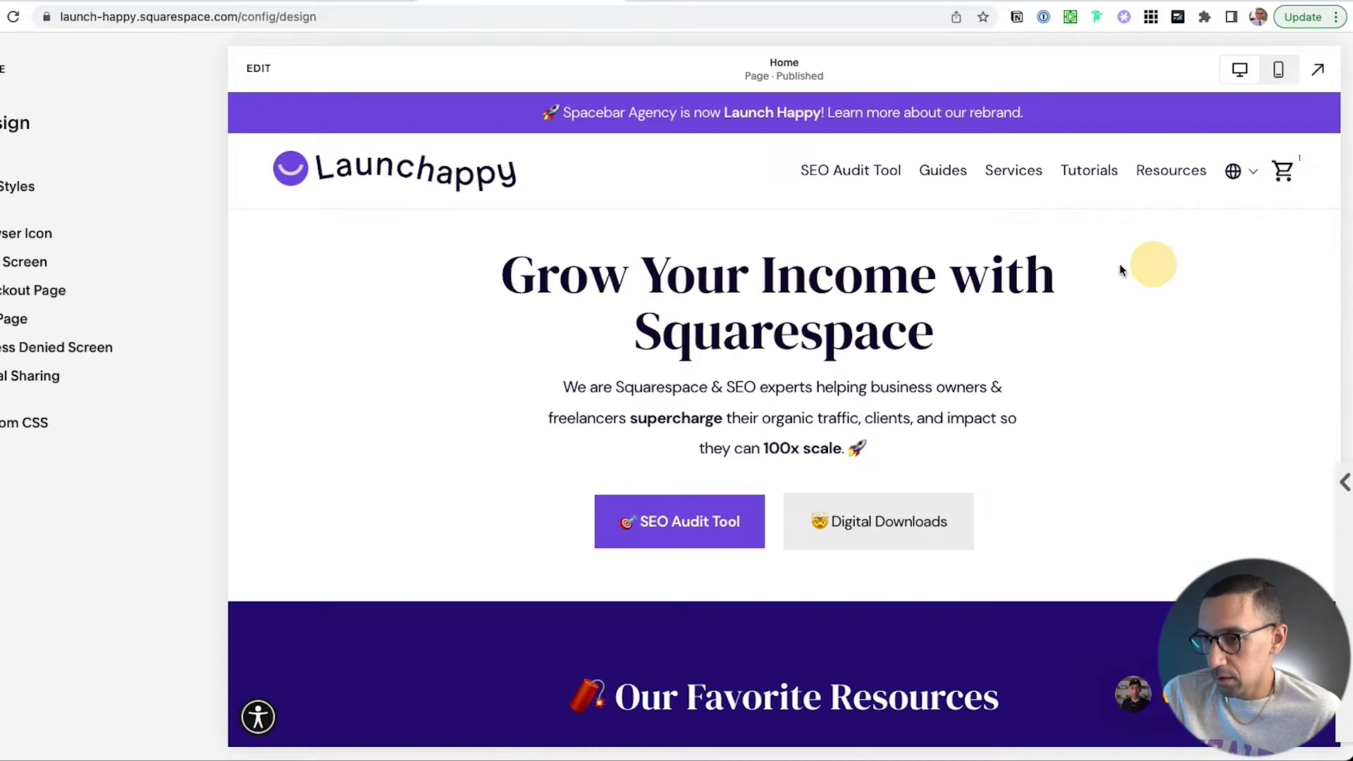
Set the site header's language switch display to Flag & text, then save the home page and exit editing.
click(258, 67)
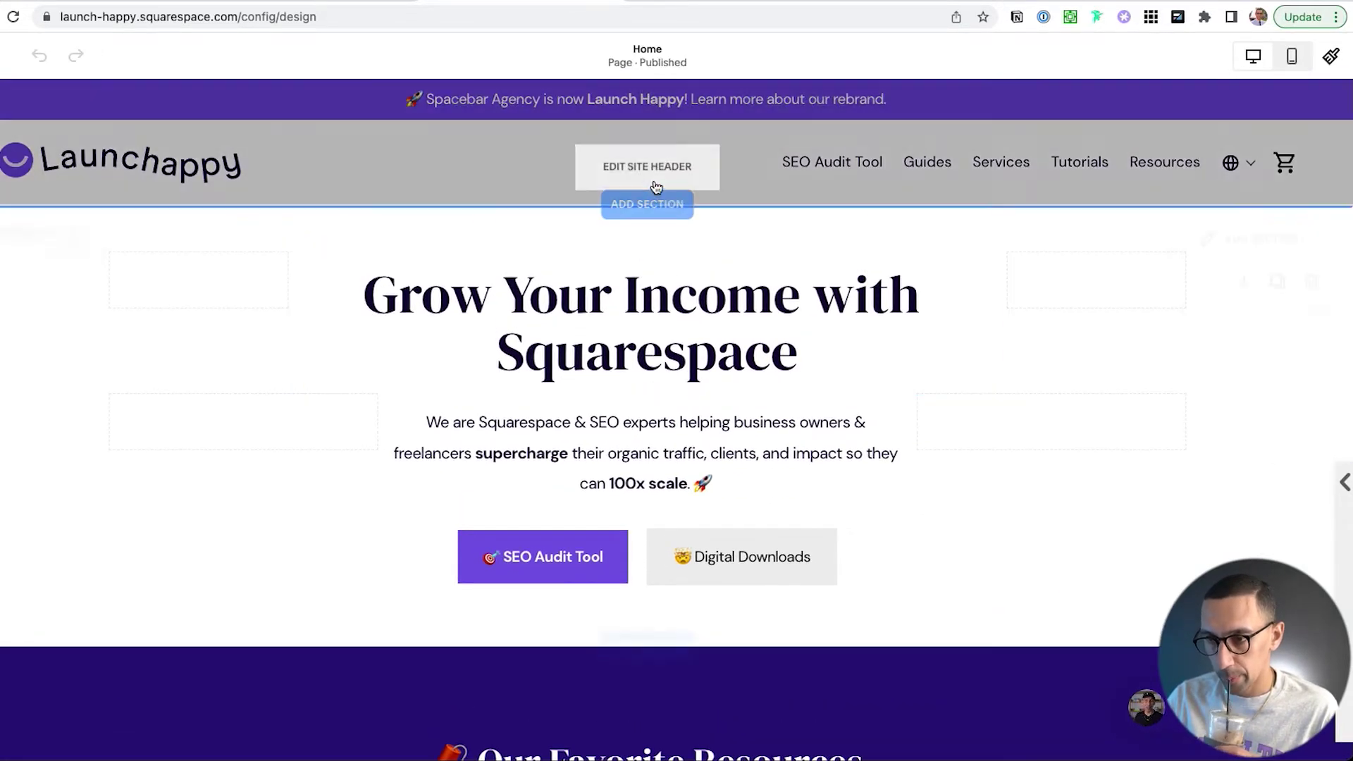
click(643, 160)
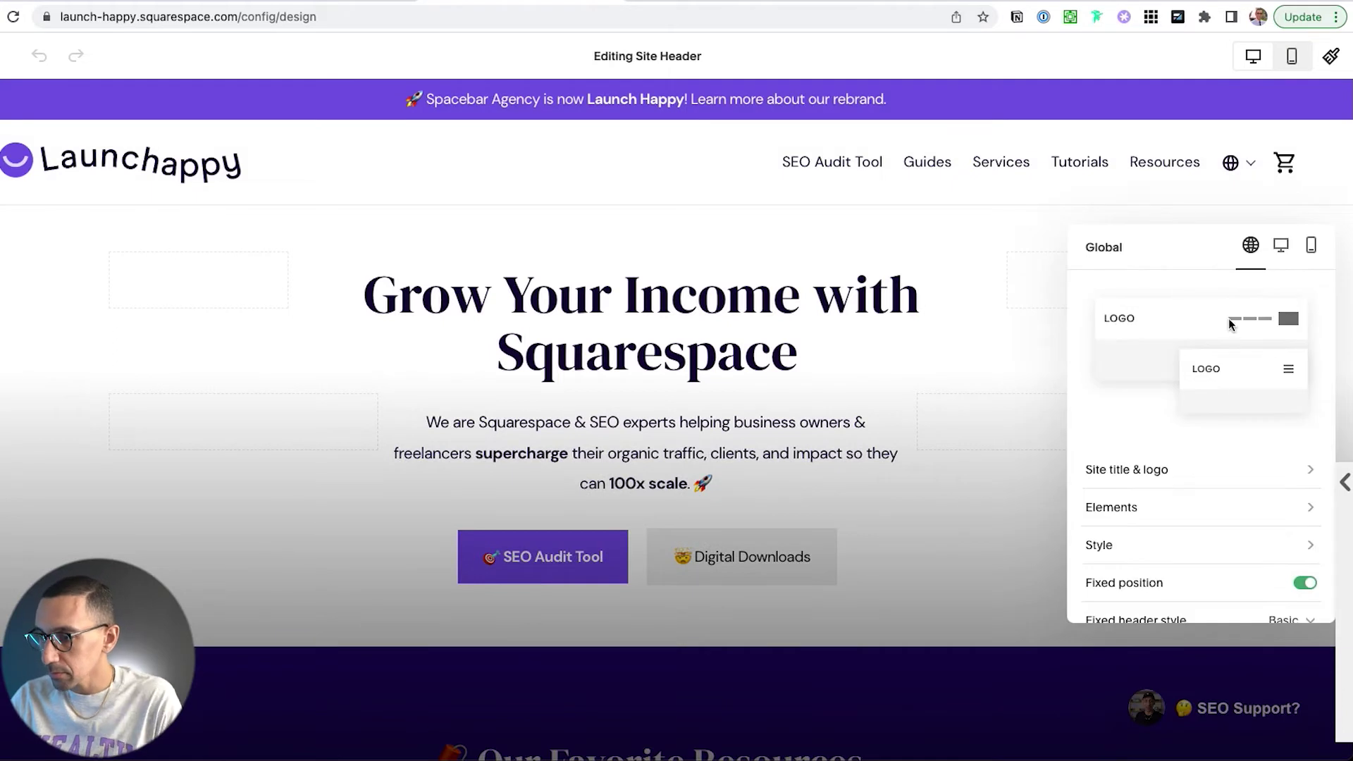
click(1163, 506)
click(1272, 430)
click(1229, 461)
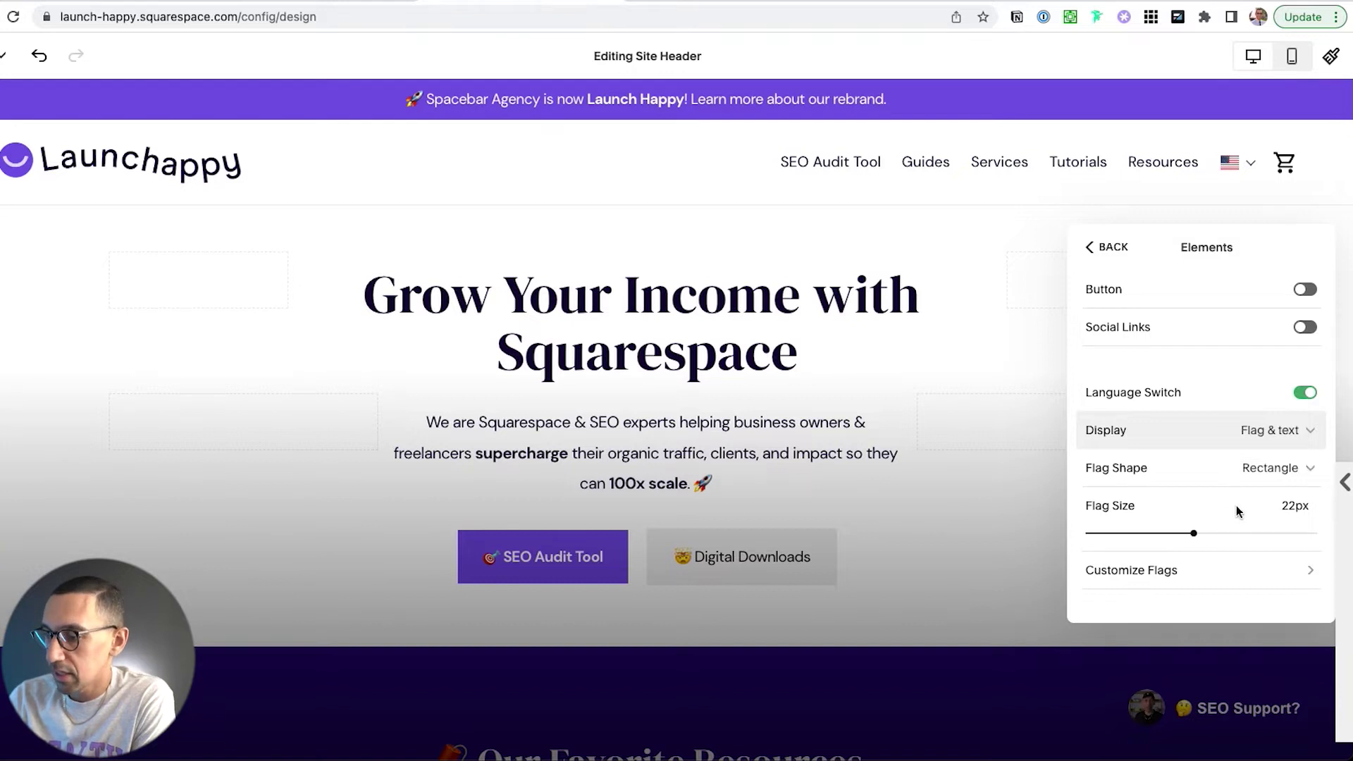
click(3, 56)
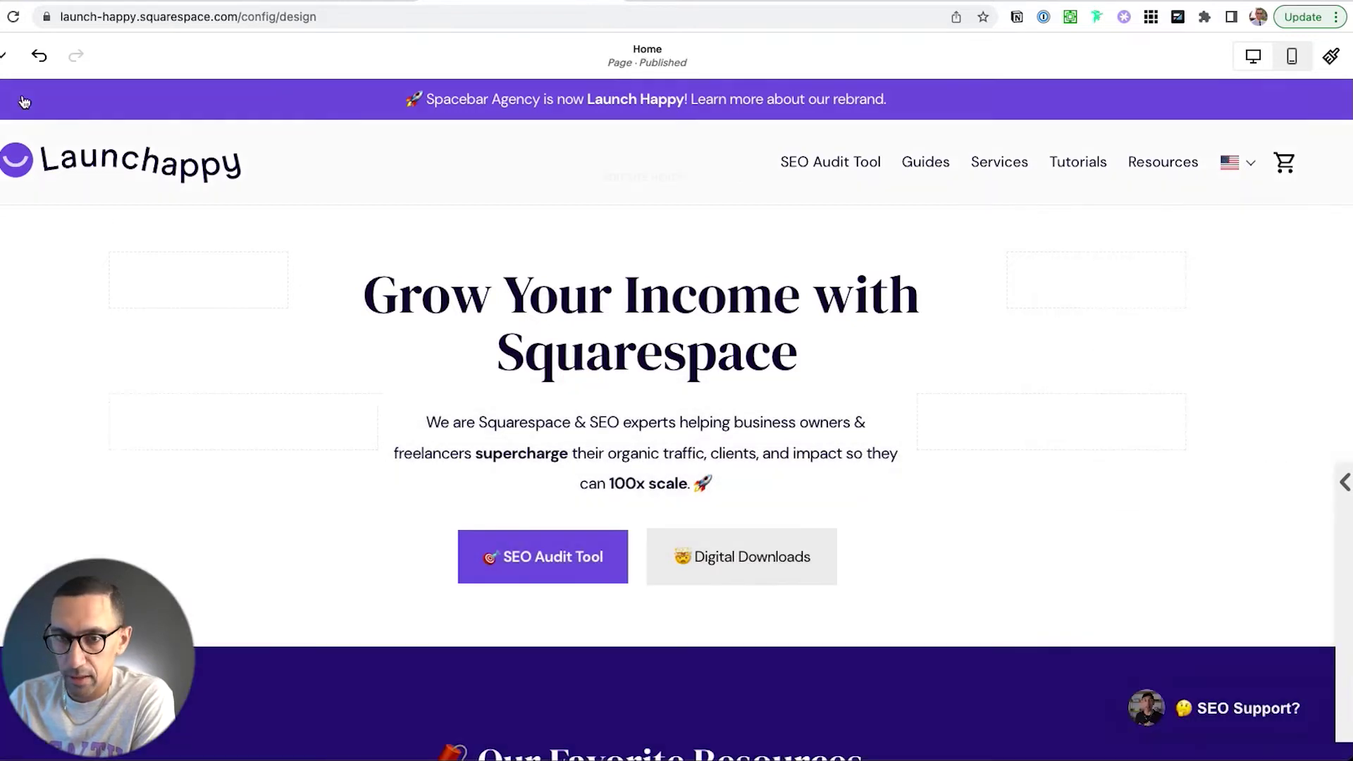
click(1, 55)
click(44, 107)
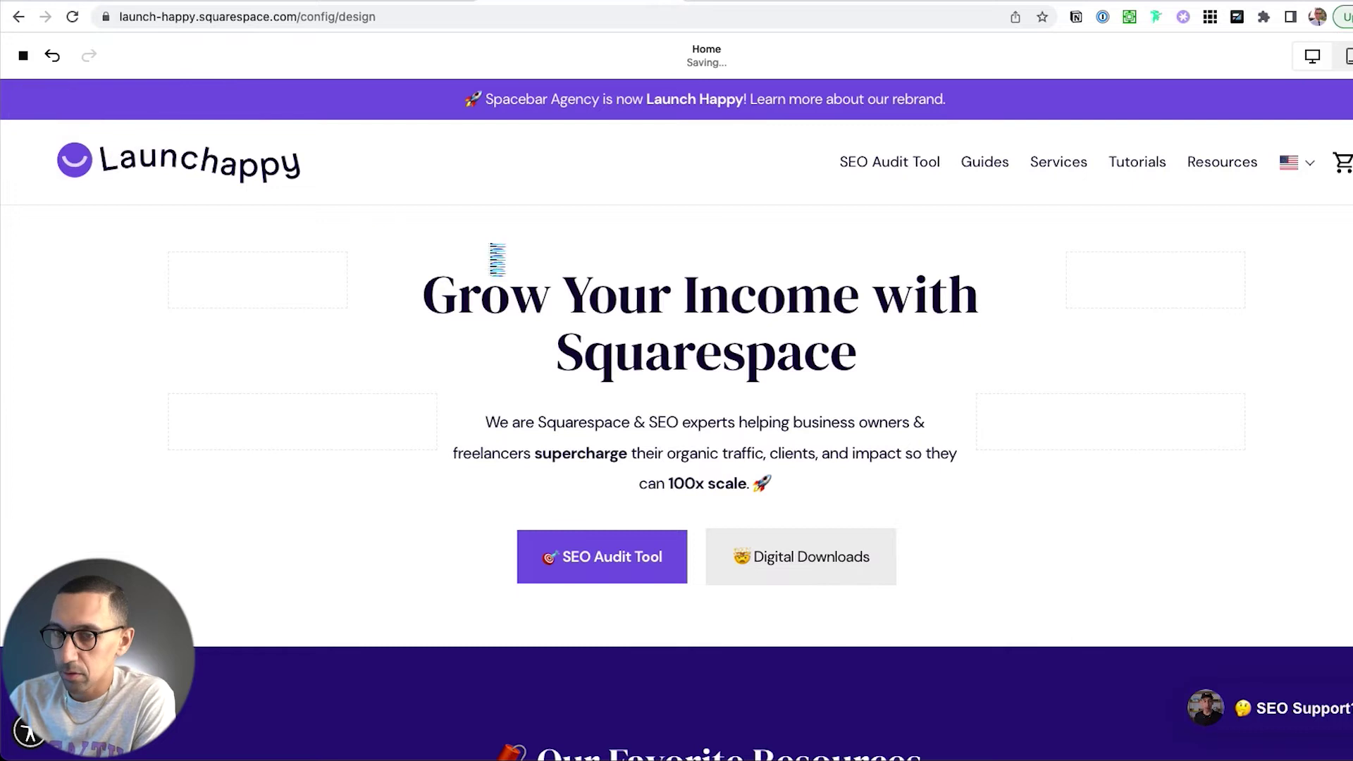
Reload the Weglot setup page and review the German translation down the Squarespace home page.
key(ctrl+Tab)
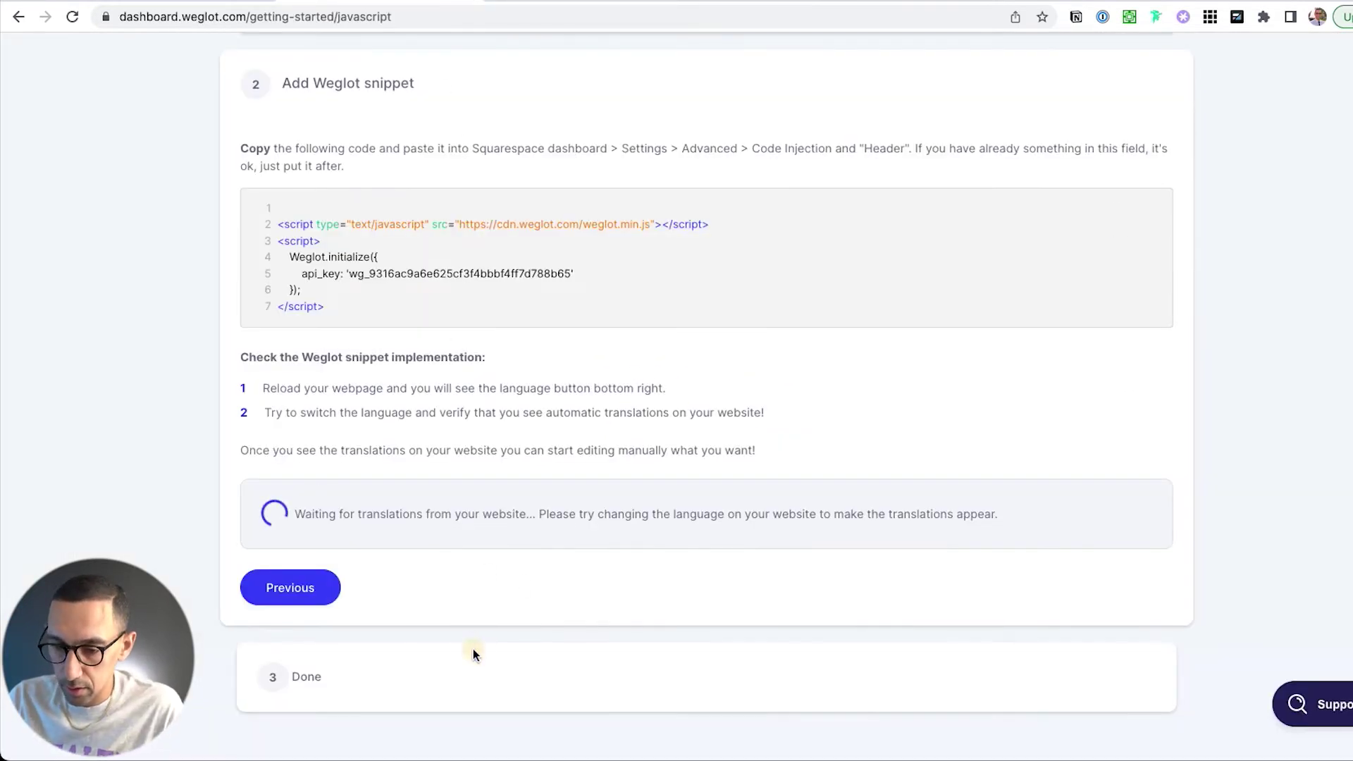
key(ctrl+r)
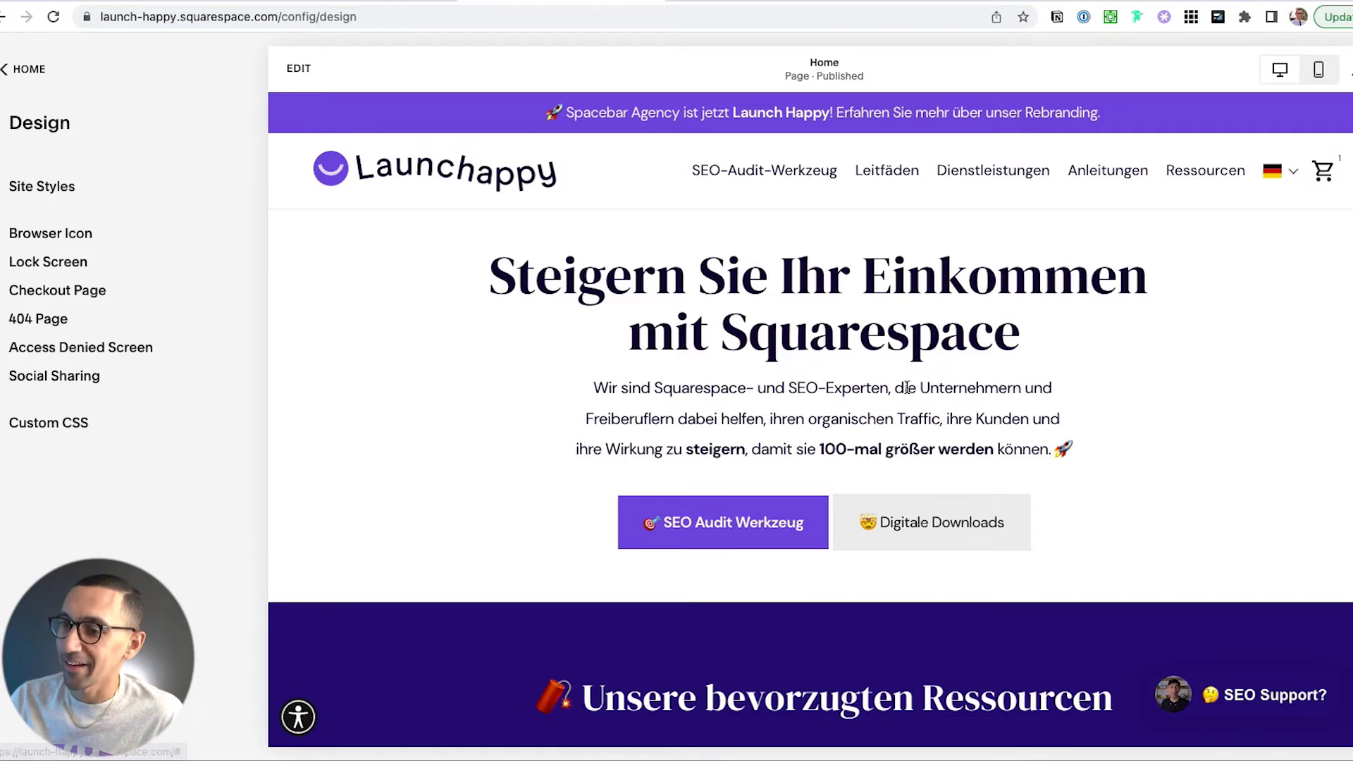
scroll(906, 389, down, 10)
scroll(906, 389, down, 3)
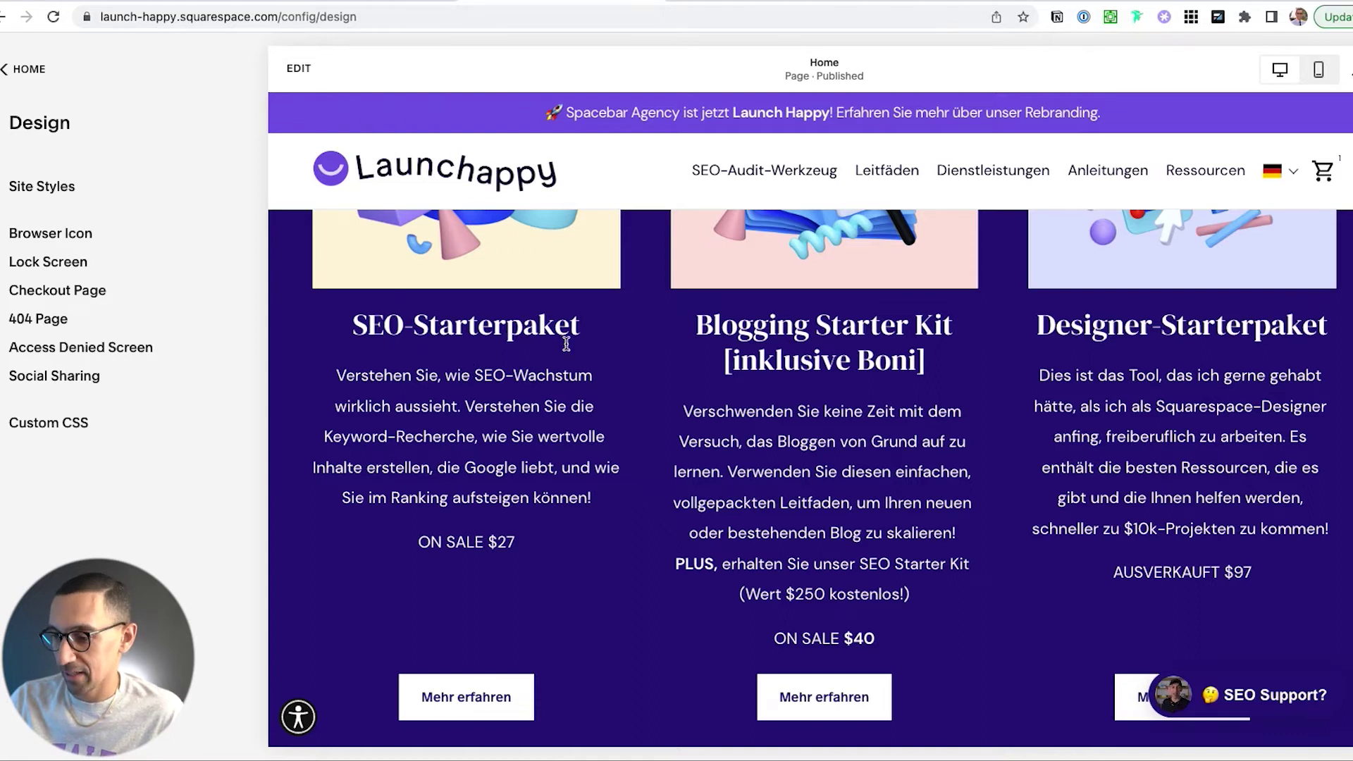
scroll(564, 366, down, 6)
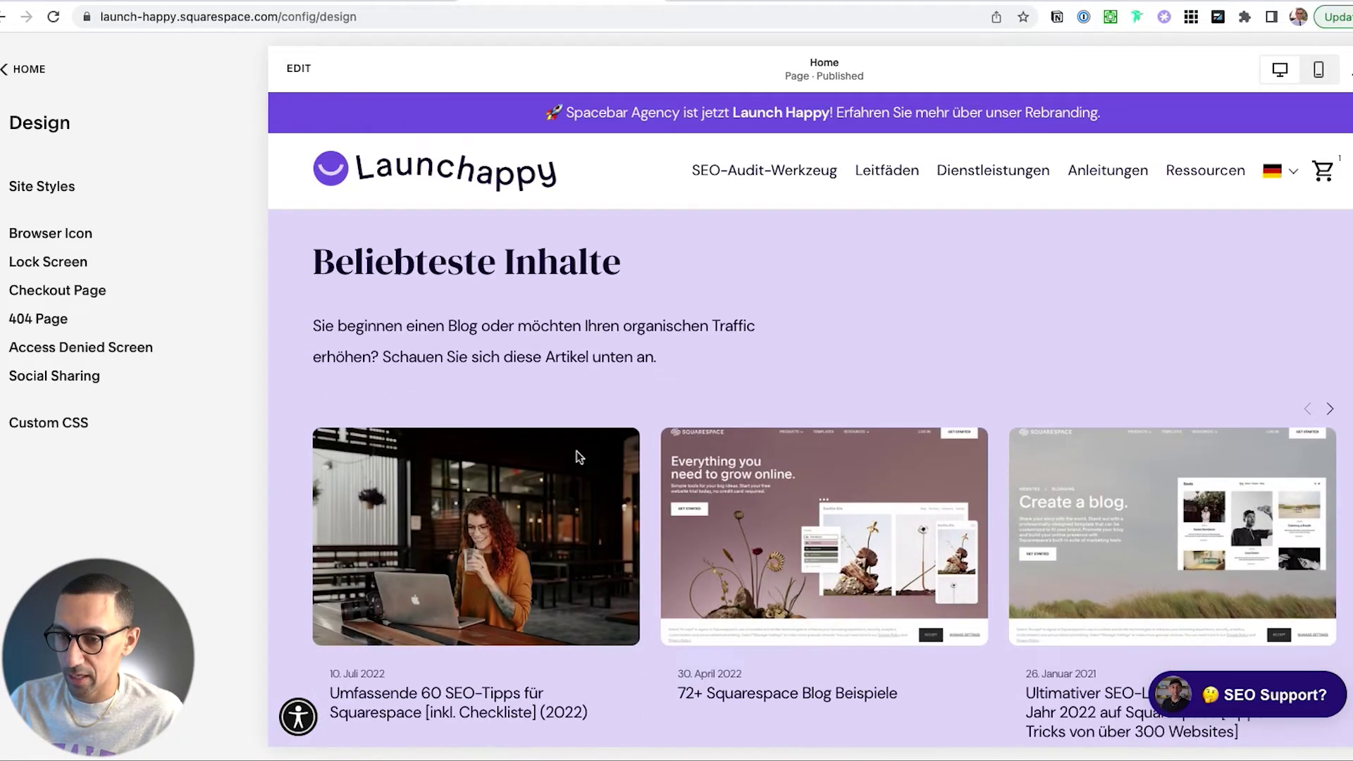
scroll(465, 317, down, 5)
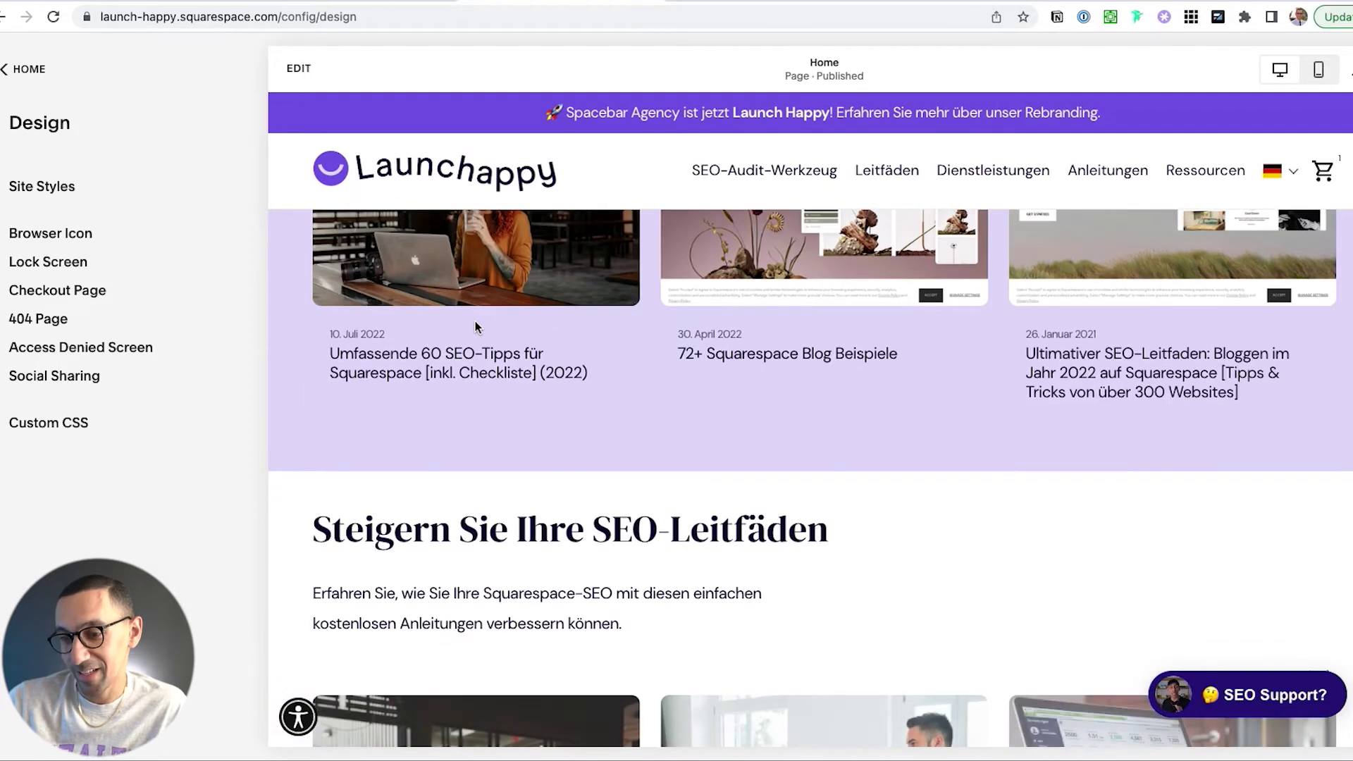
Switch back to Weglot and open the Launch Happy project's dashboard home.
key(ctrl+Tab)
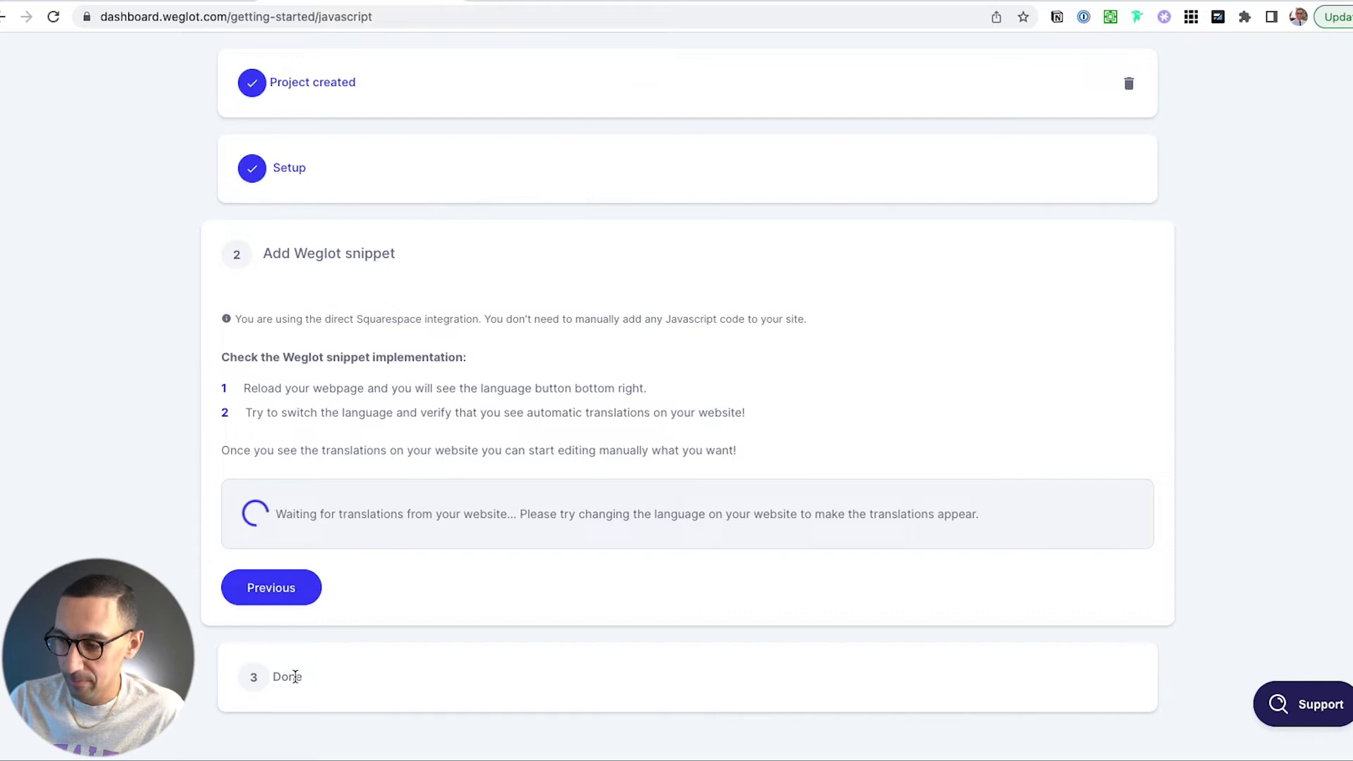
scroll(589, 493, up, 2)
click(352, 56)
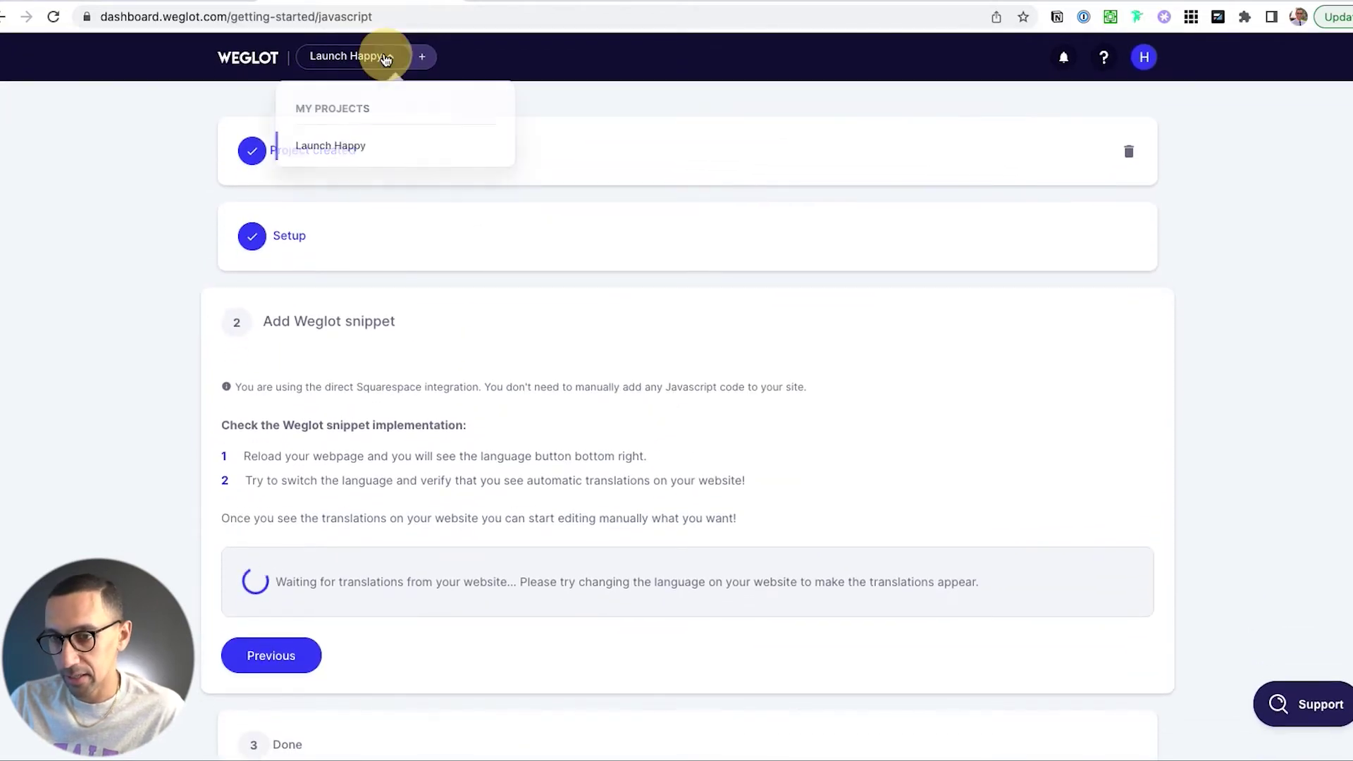
click(338, 144)
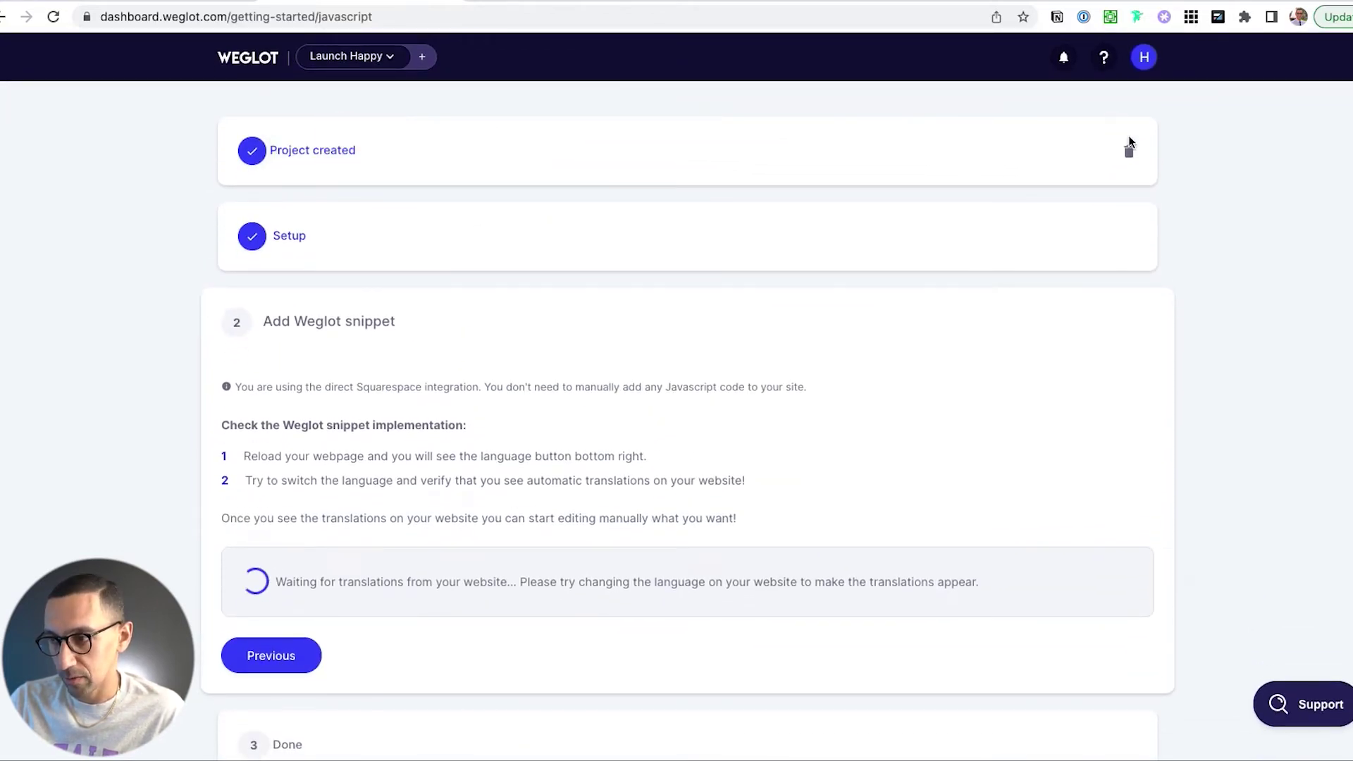
click(1064, 58)
click(830, 75)
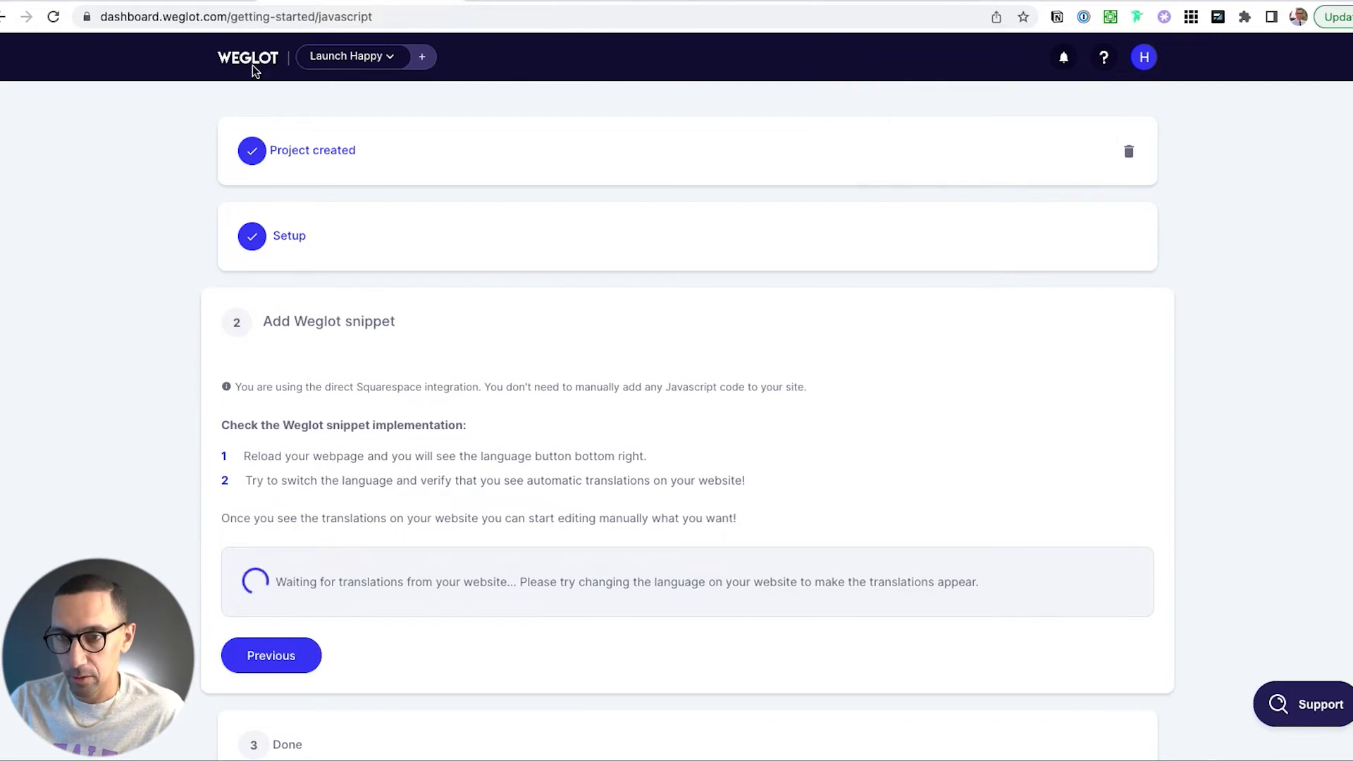
click(233, 59)
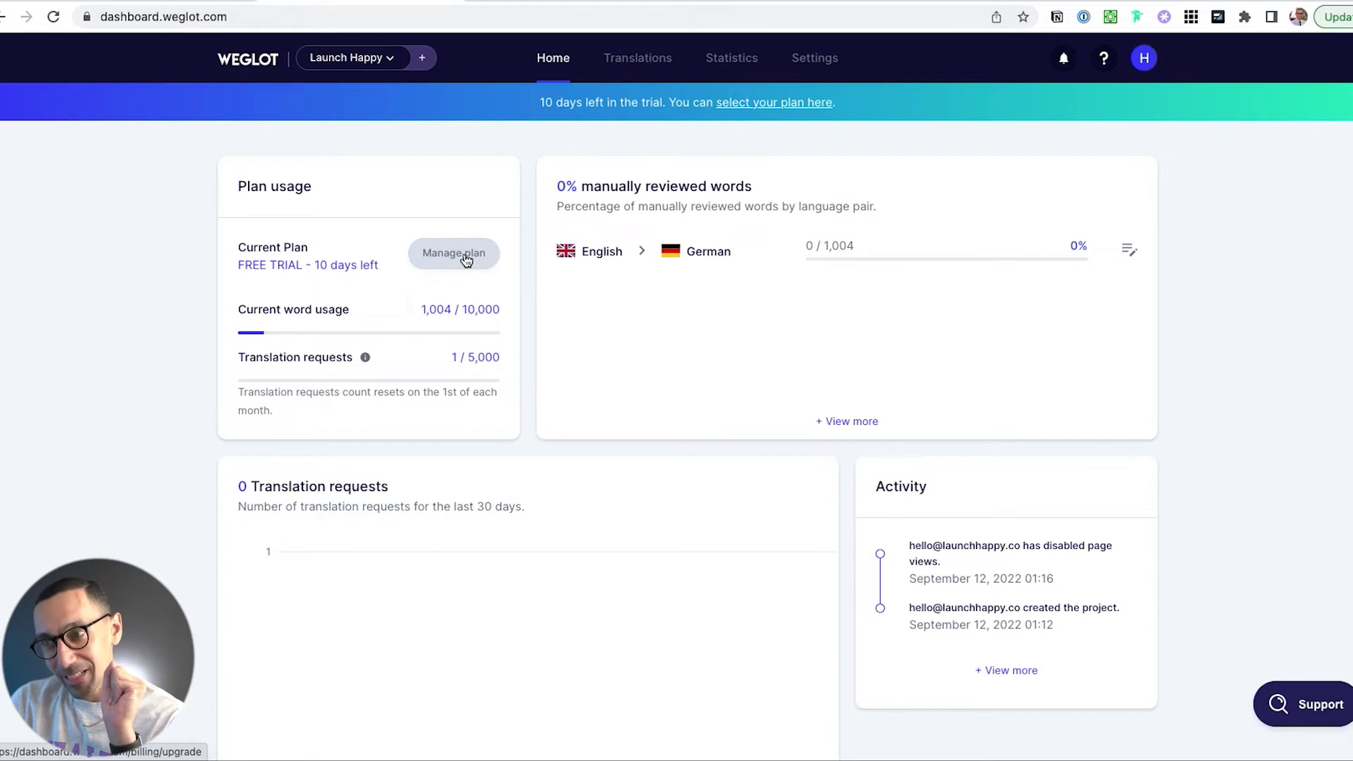
Review the Weglot upgrade plans, including translated languages, word limits, billing cycle and plan limitation options.
click(453, 253)
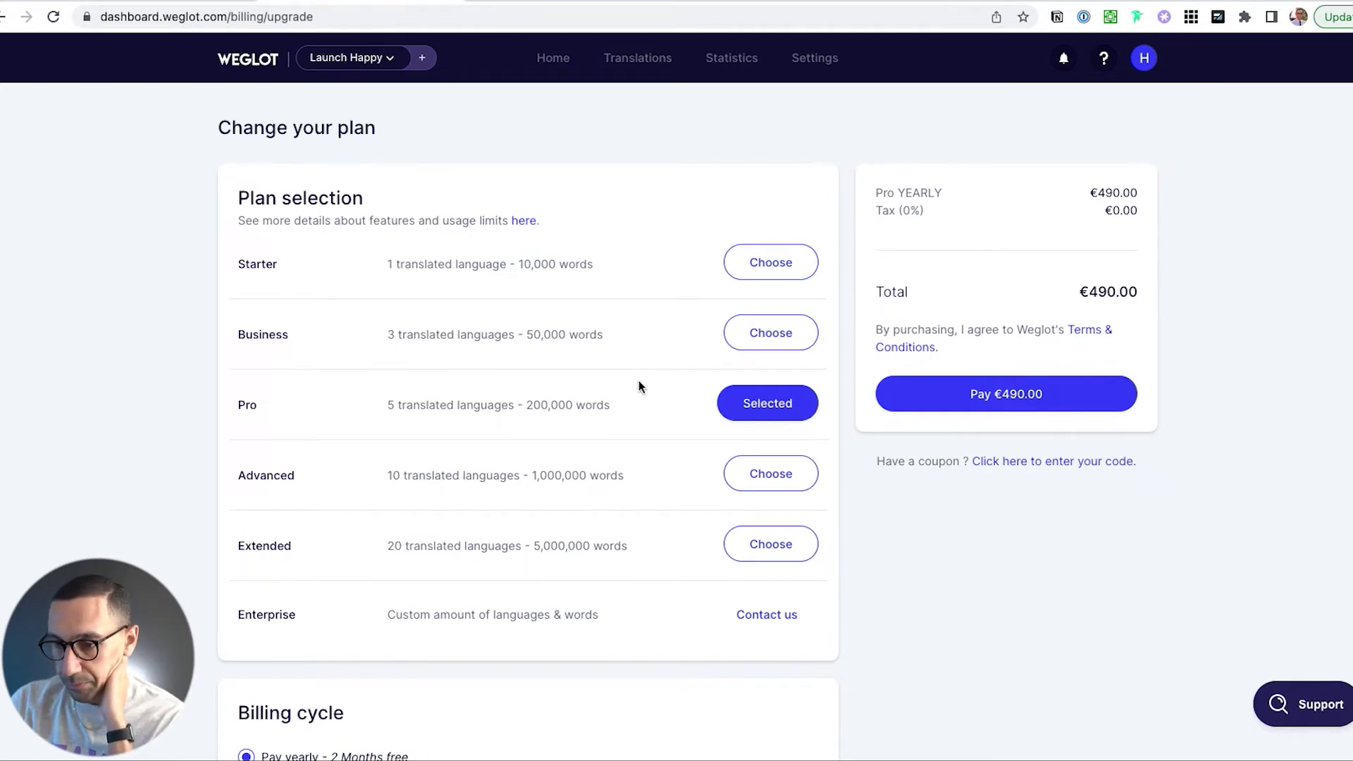
scroll(637, 387, down, 3)
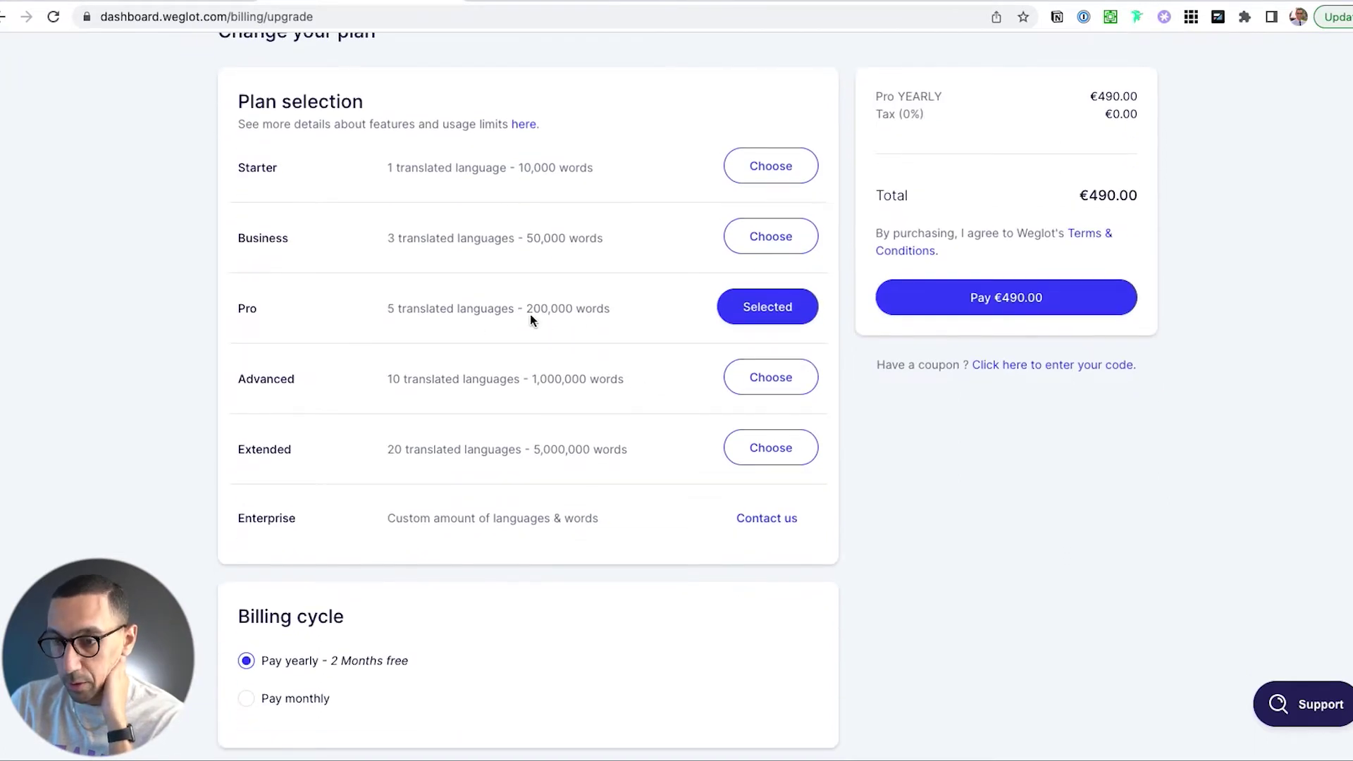
drag(530, 315, 618, 310)
click(624, 315)
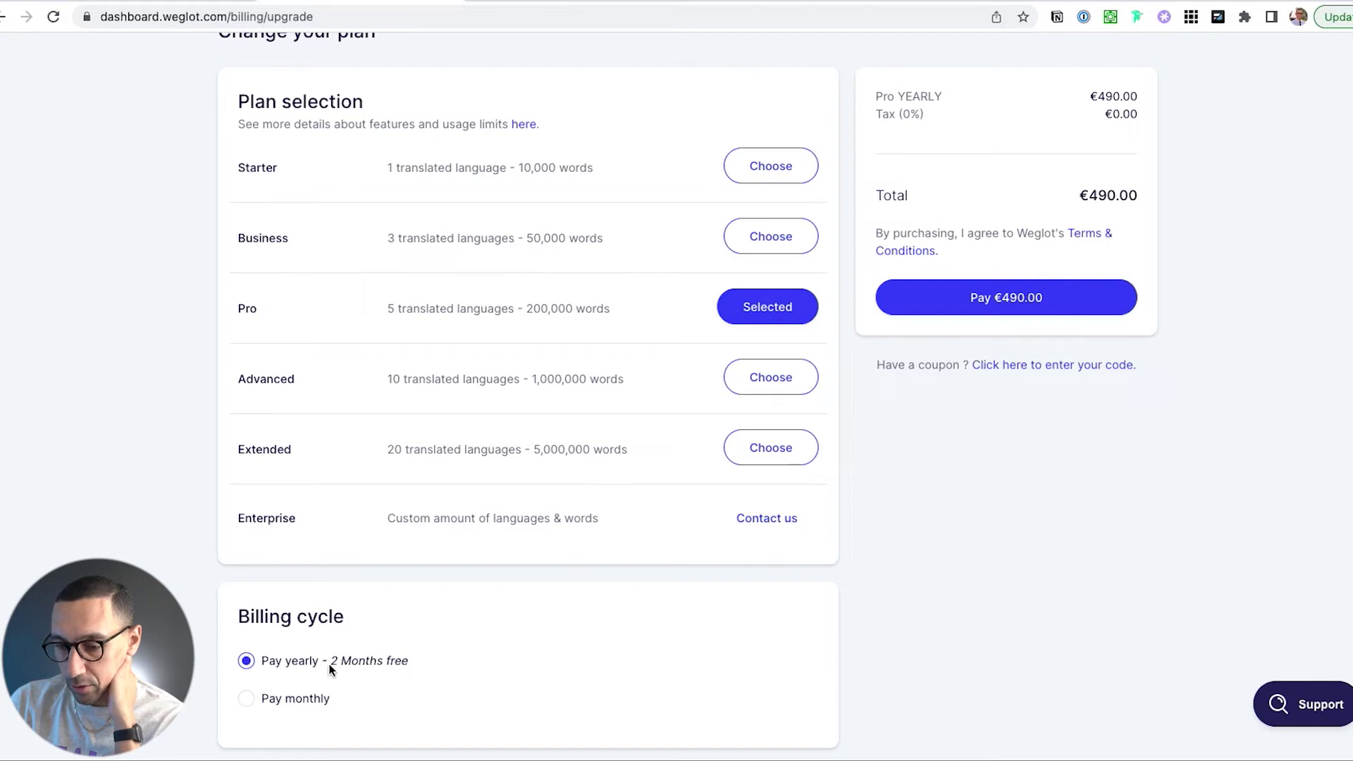
scroll(508, 562, down, 9)
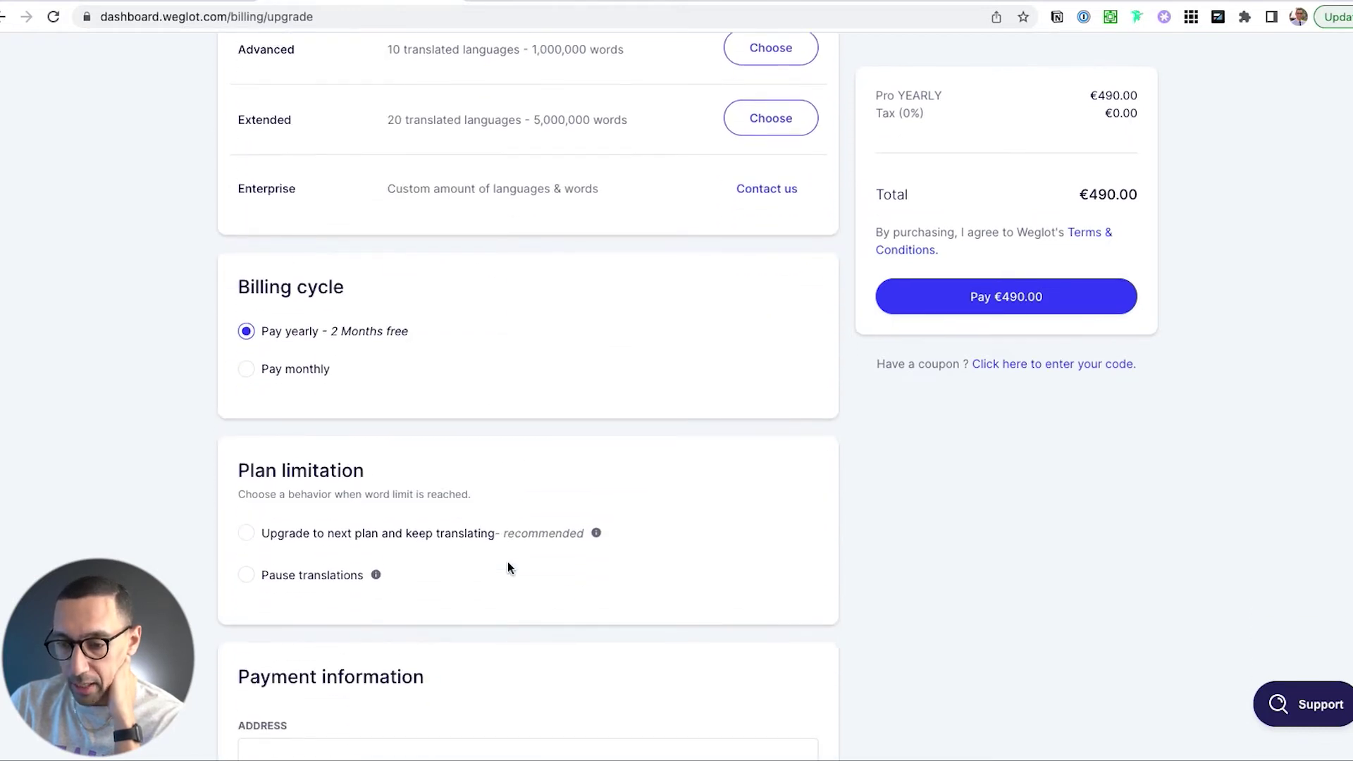
scroll(508, 561, up, 10)
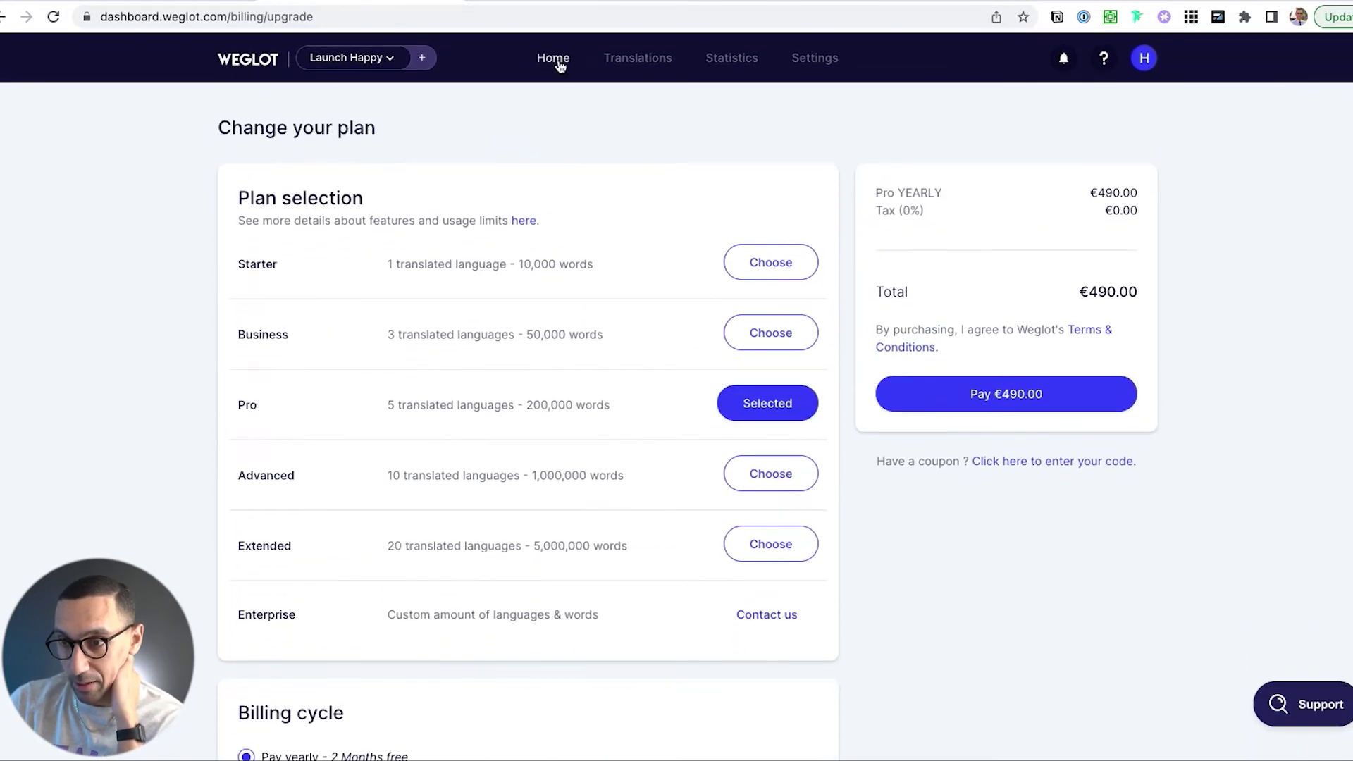
Look through the project's general settings, Squarespace settings and translation exclusions, including the excluded URLs filter.
click(814, 61)
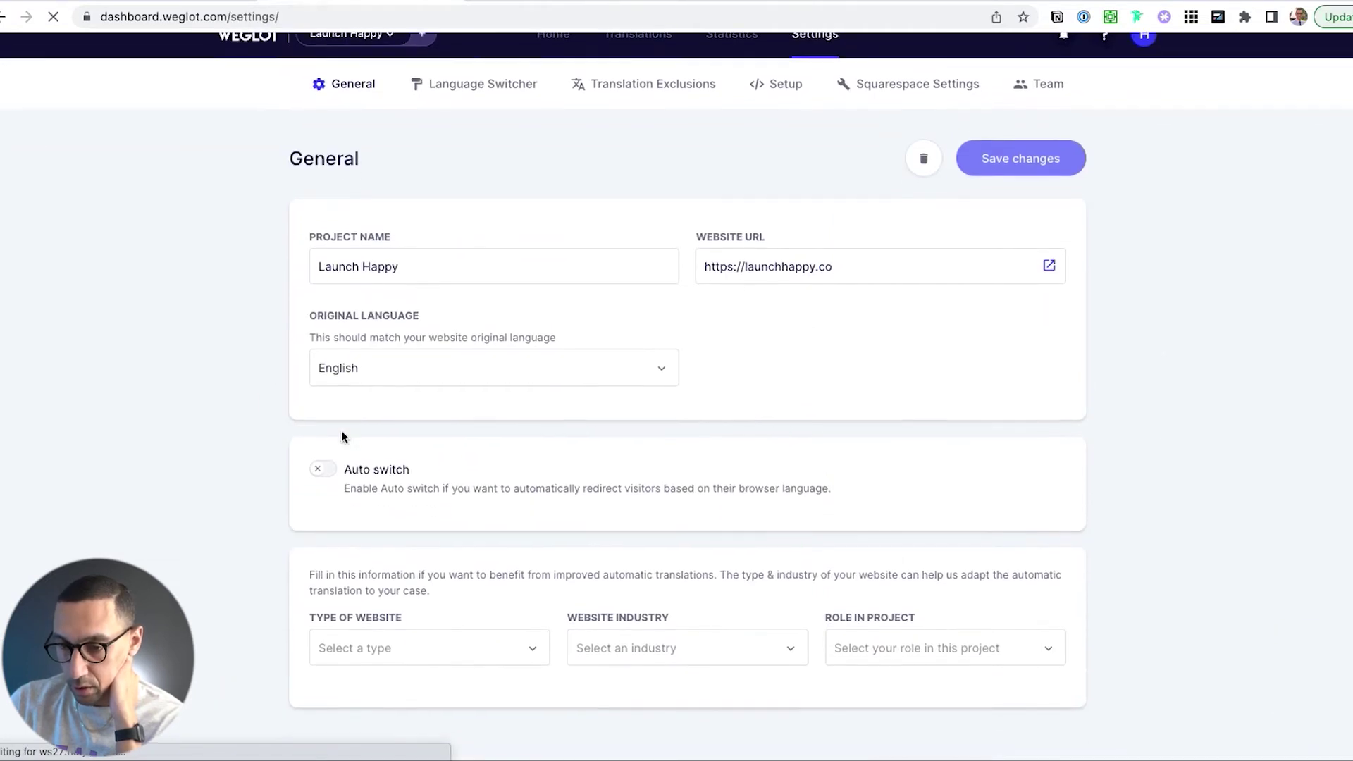
click(317, 493)
click(637, 111)
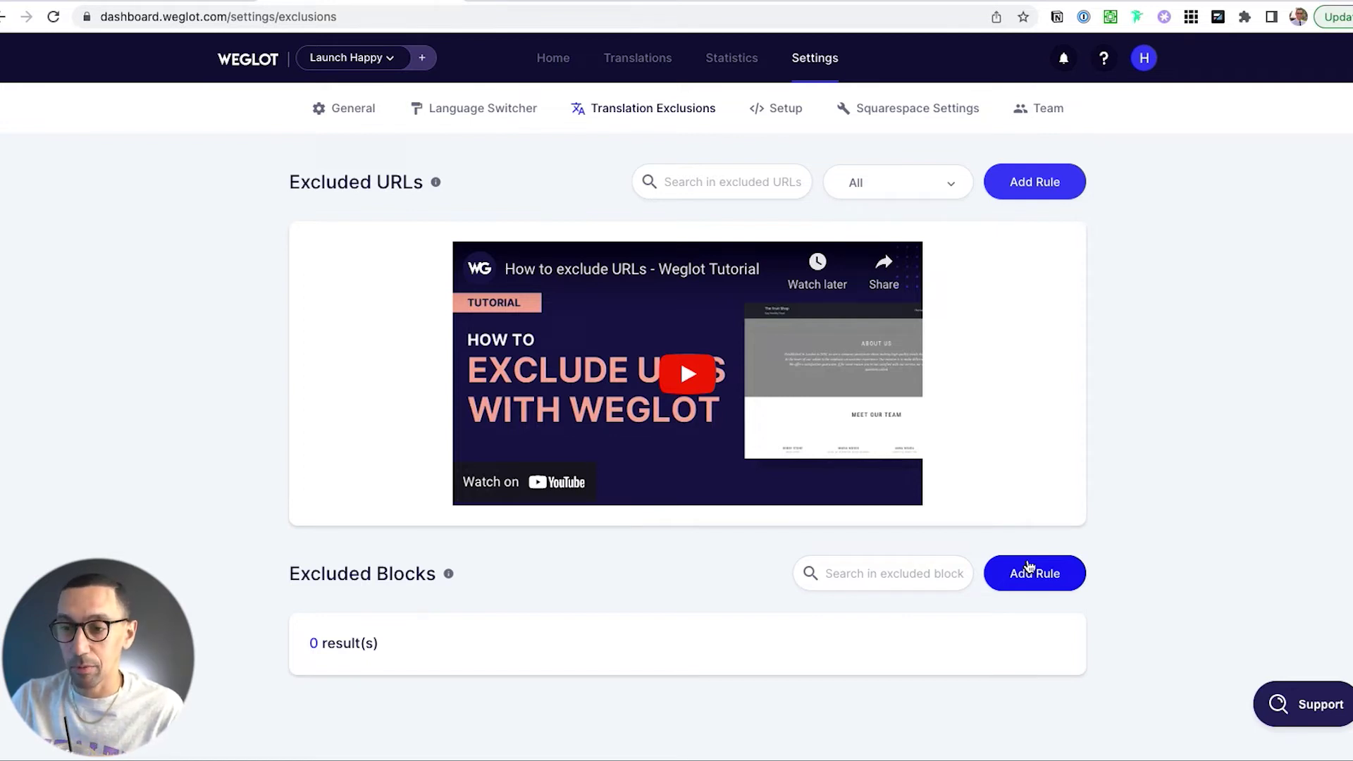
click(918, 108)
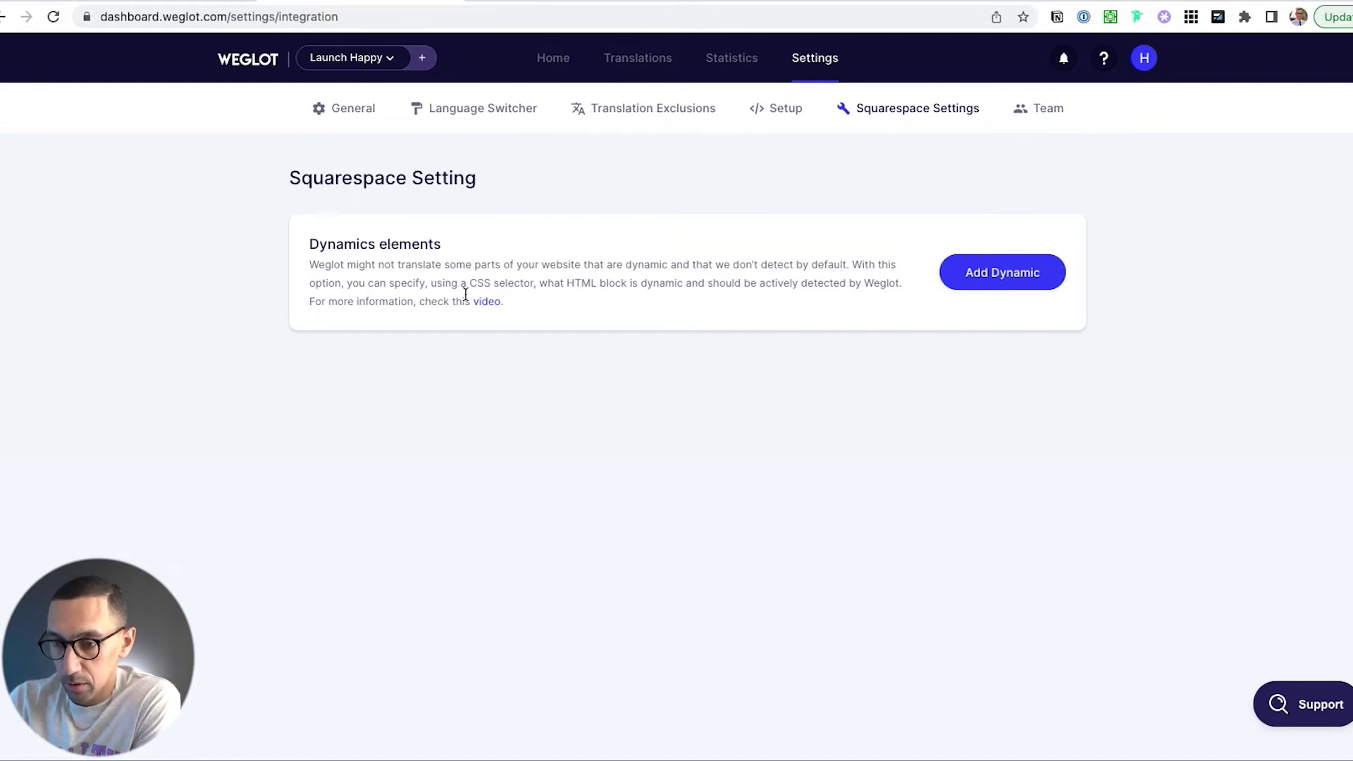
click(670, 112)
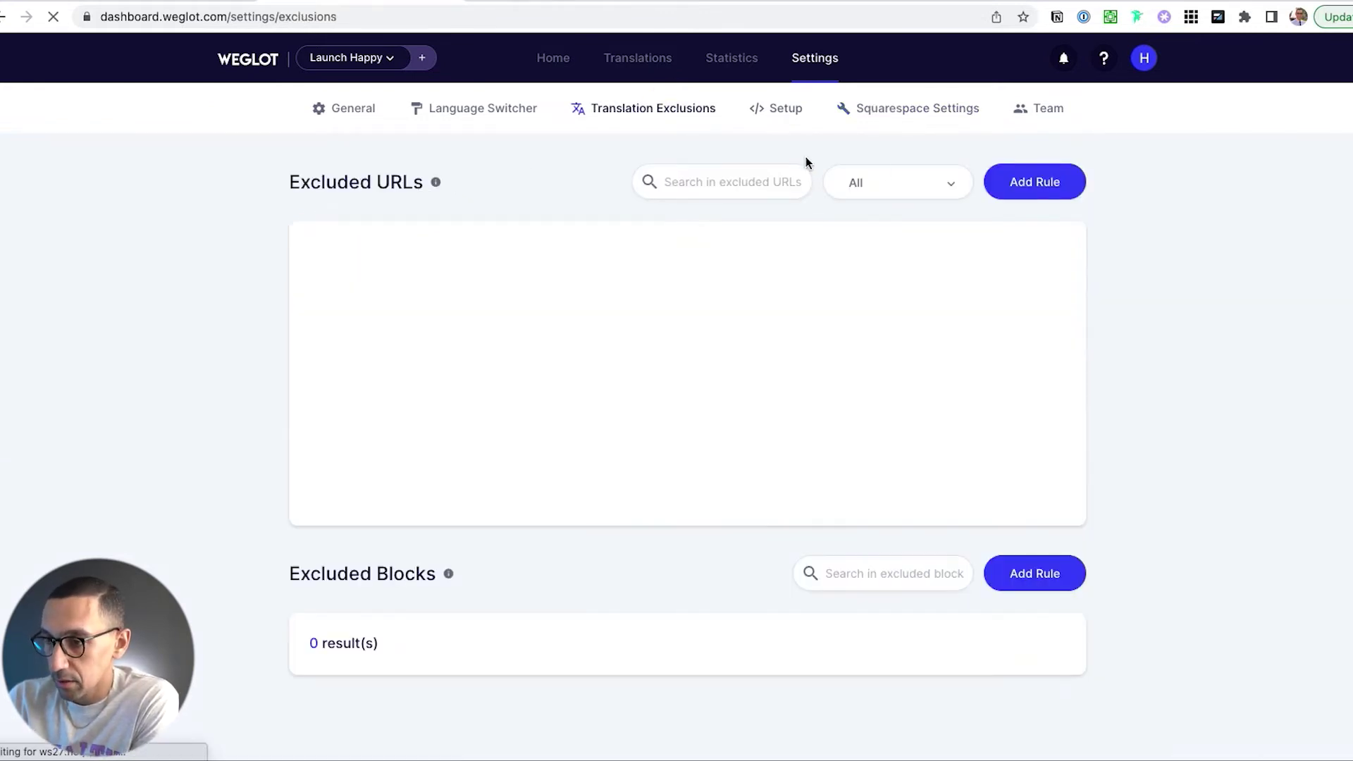
click(916, 183)
click(918, 185)
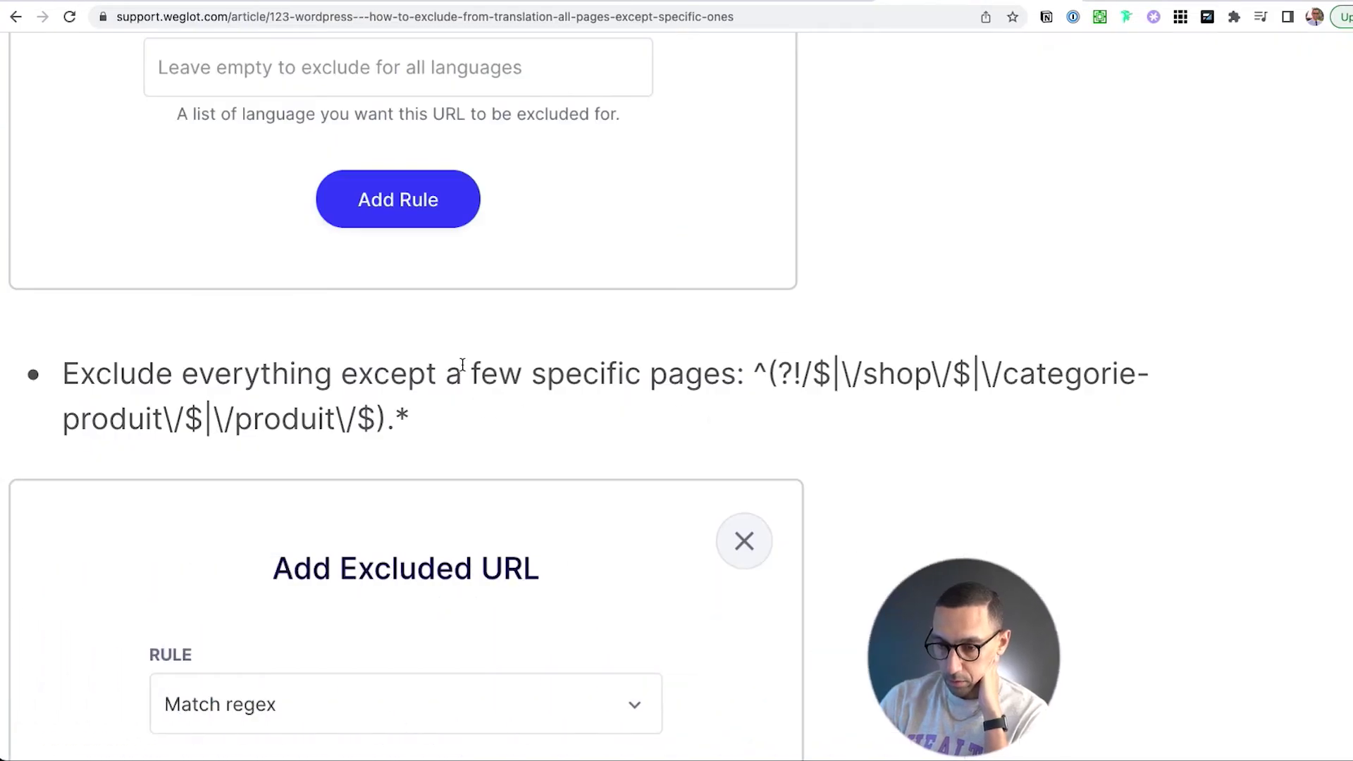
Examine the Weglot support article's regex examples for excluding everything except specific pages.
scroll(408, 374, down, 4)
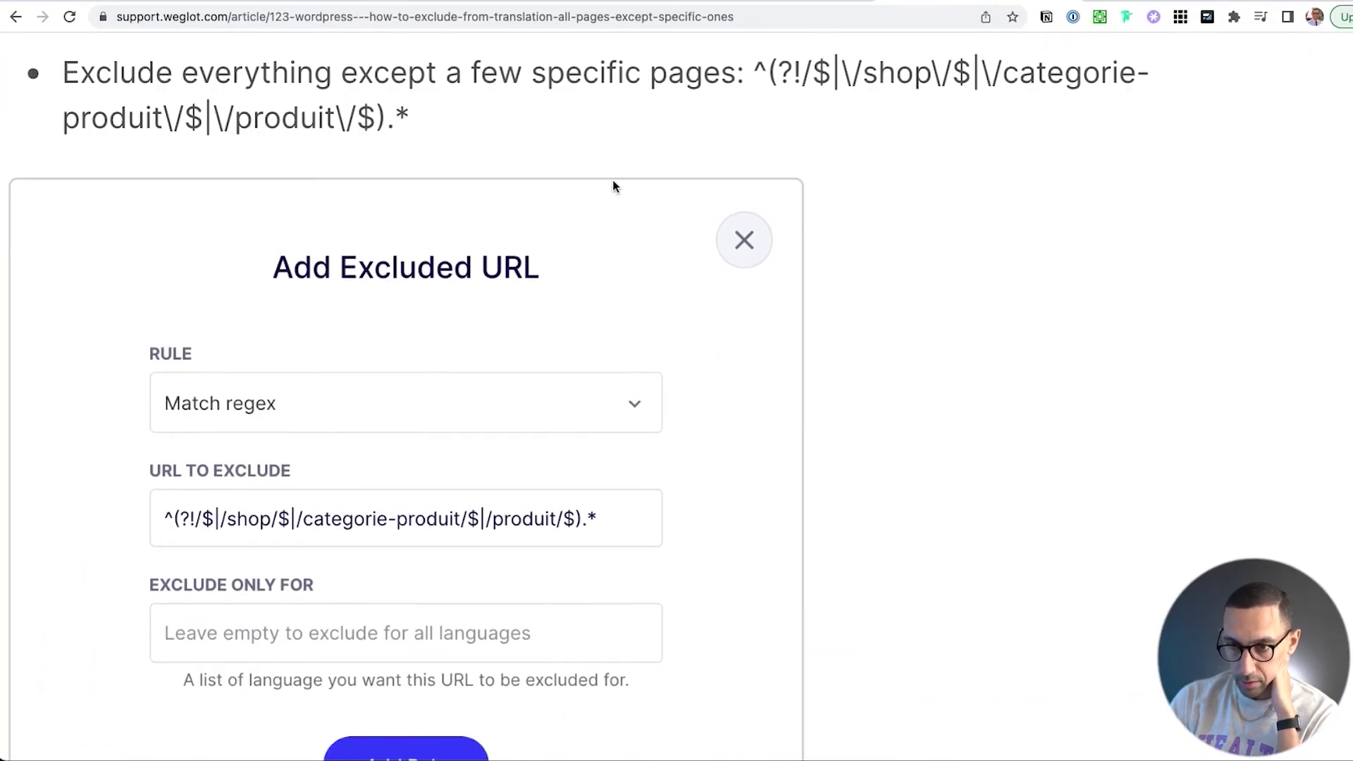
scroll(577, 230, down, 5)
scroll(577, 233, up, 19)
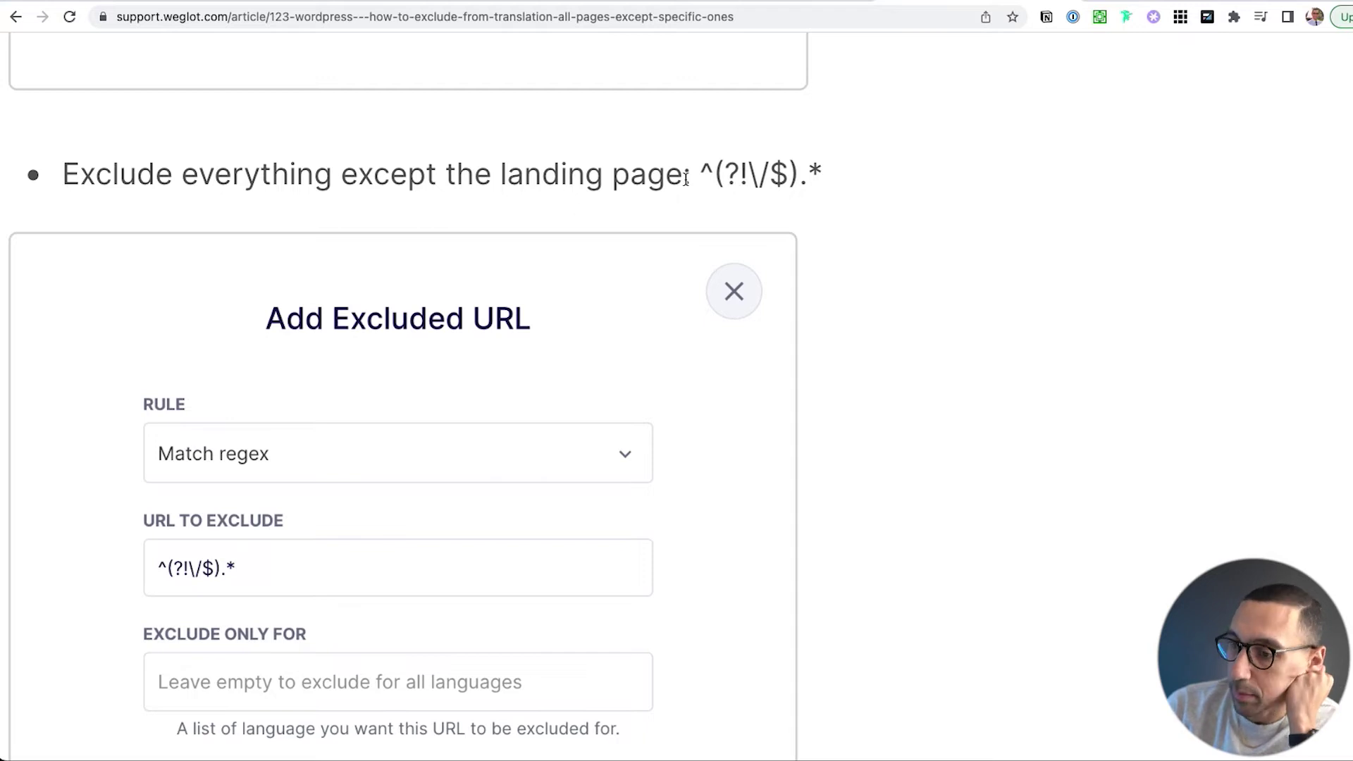
scroll(551, 231, up, 8)
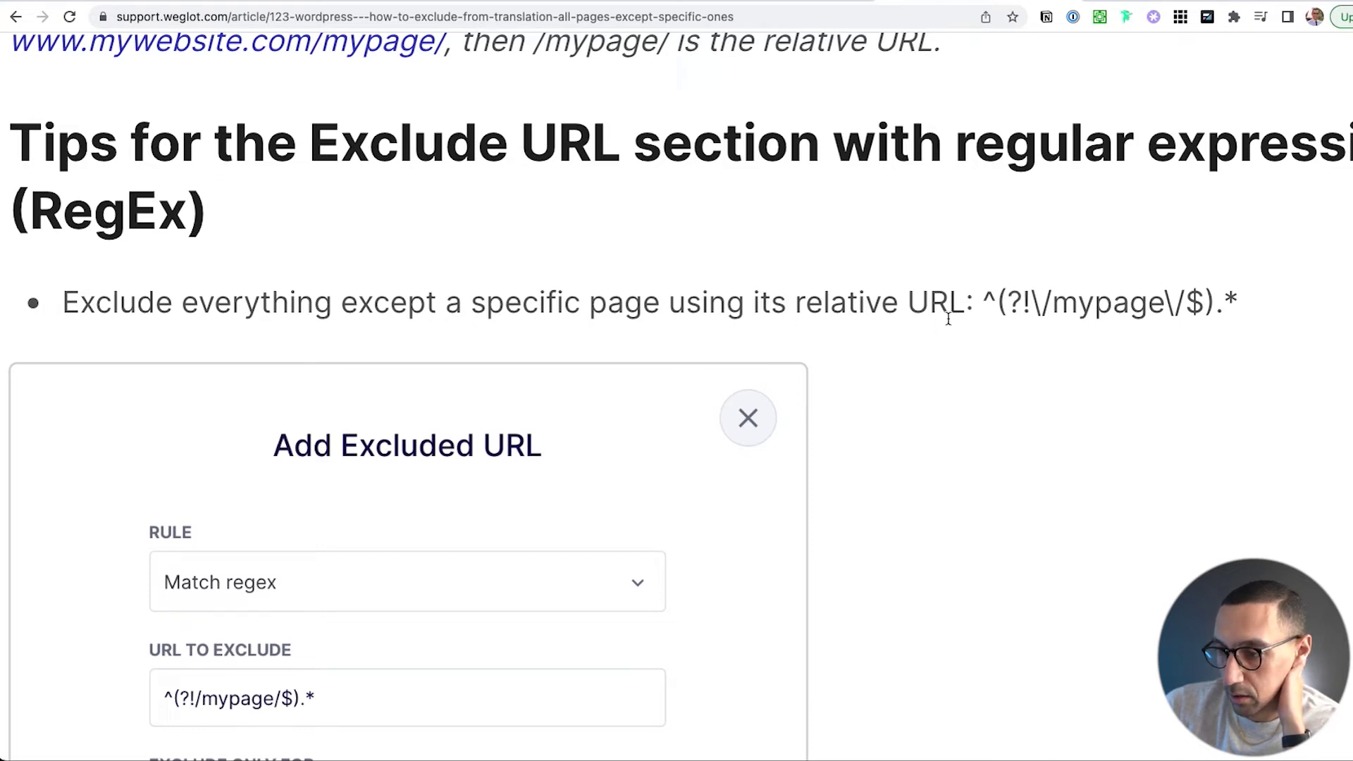
scroll(948, 317, down, 1)
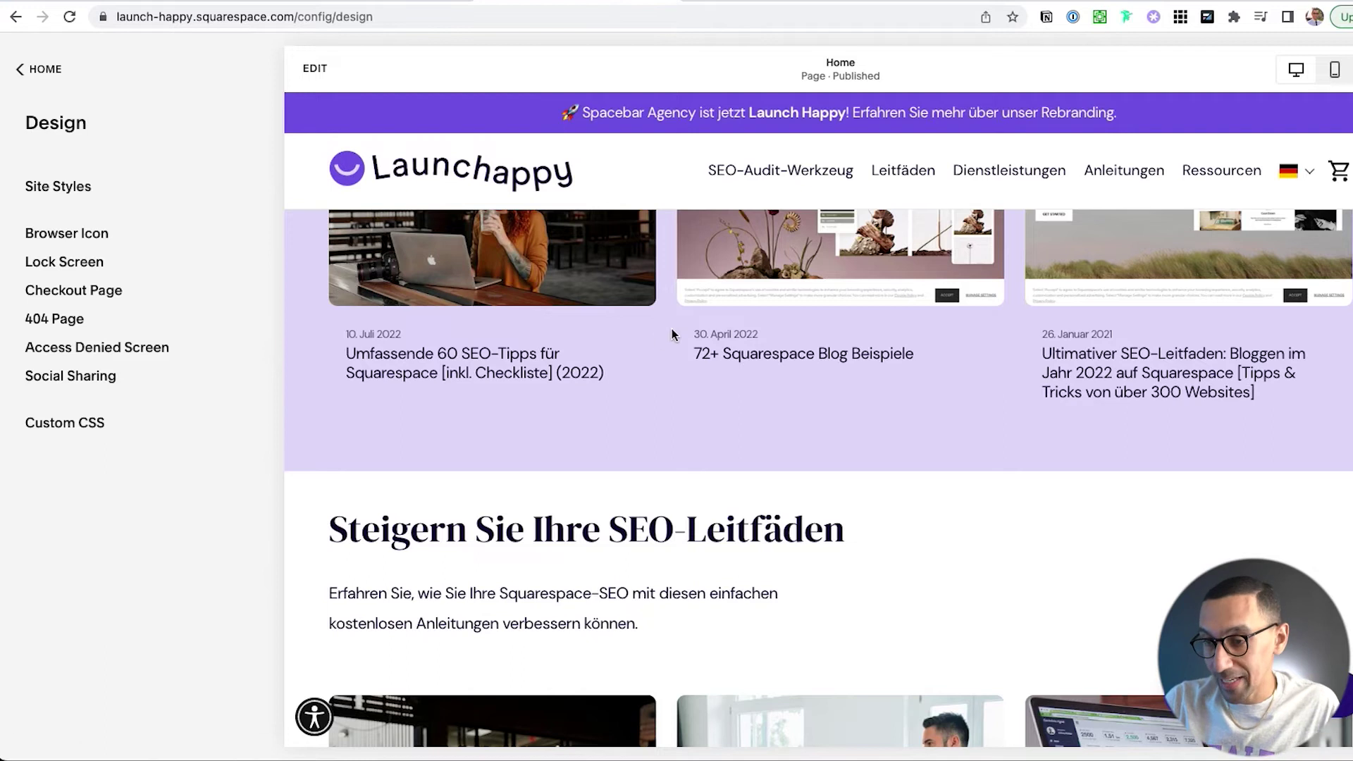
Start an excluded URL rule in Weglot with Match regex and the URL ^(?!/$|\/shop\/$|\/categorie-produit\/$|\/produit\/$).*.
click(789, 1)
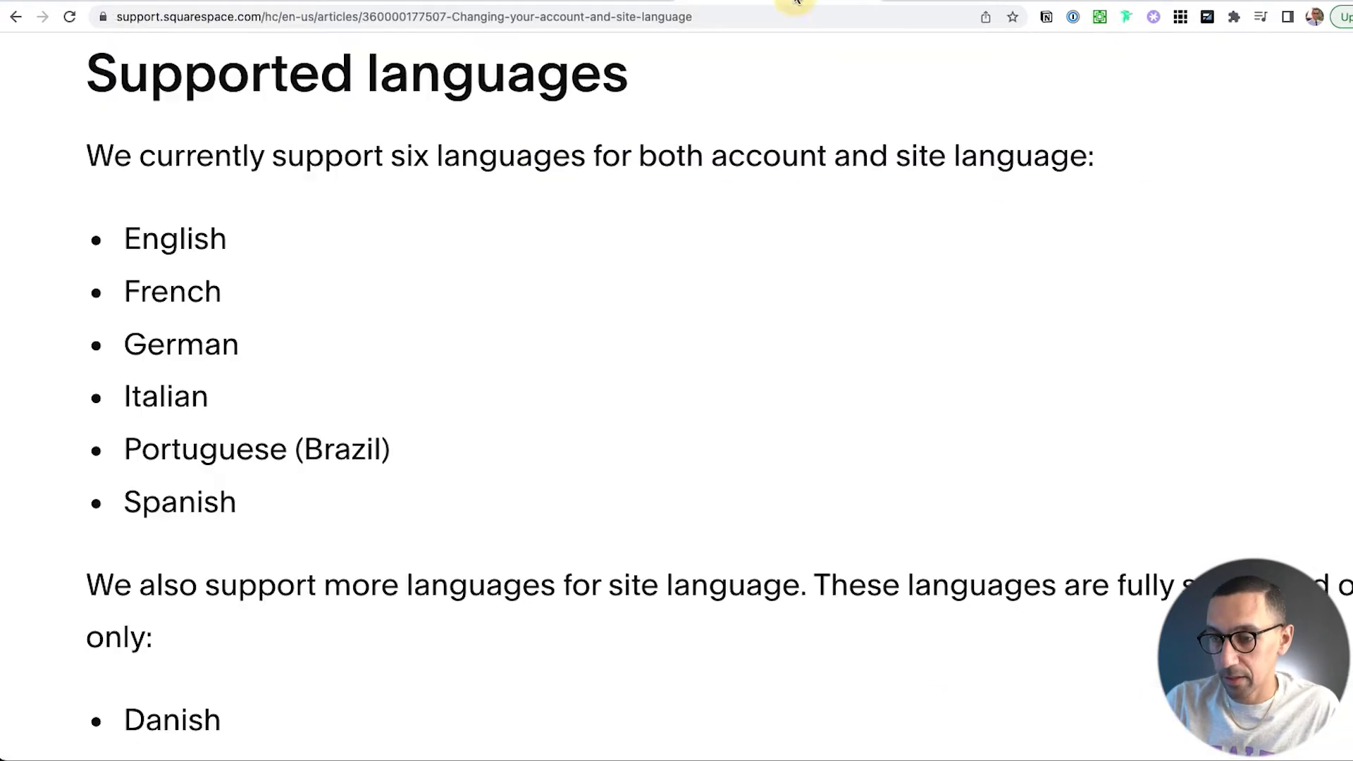
click(399, 6)
click(1034, 184)
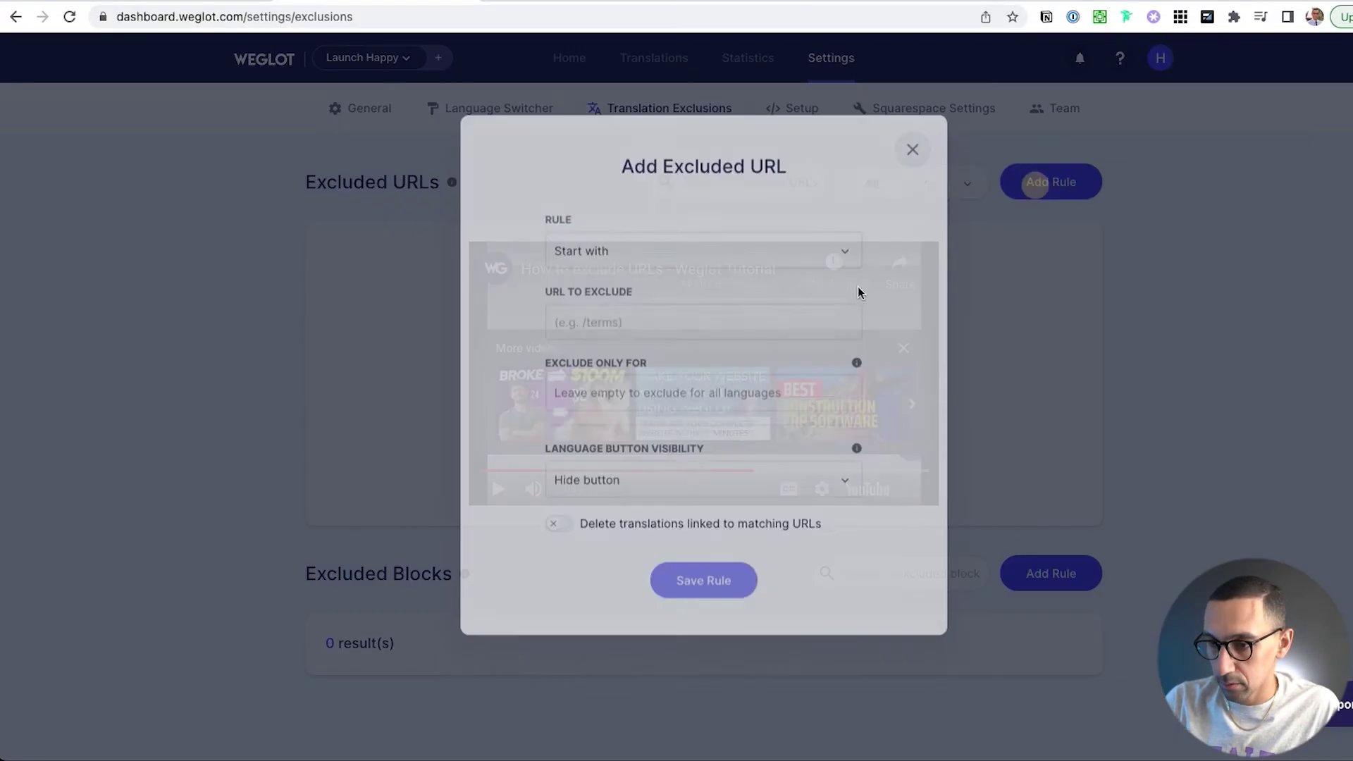
click(620, 273)
click(619, 421)
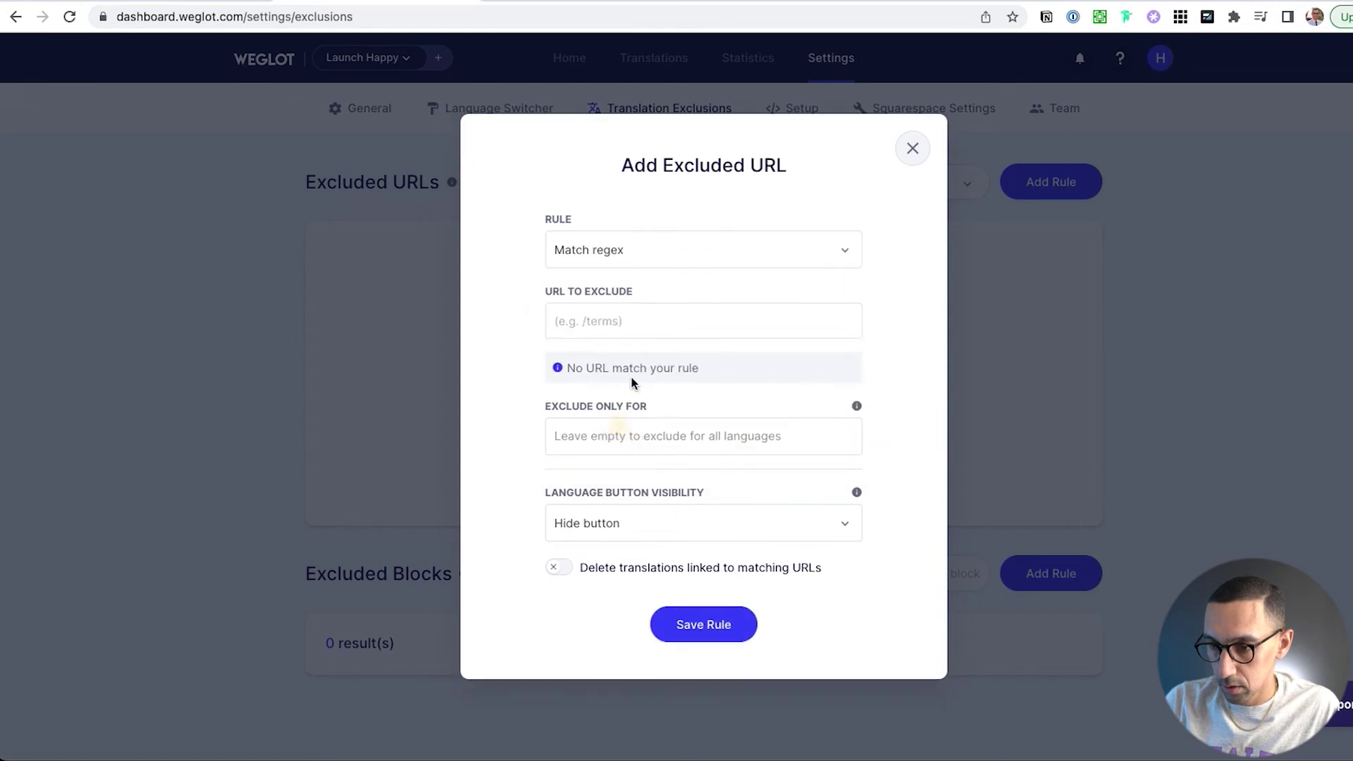
click(596, 321)
text(^(?!/$|\/shop\/$|\/categorie-produit\/$|\/produit\/$).*)
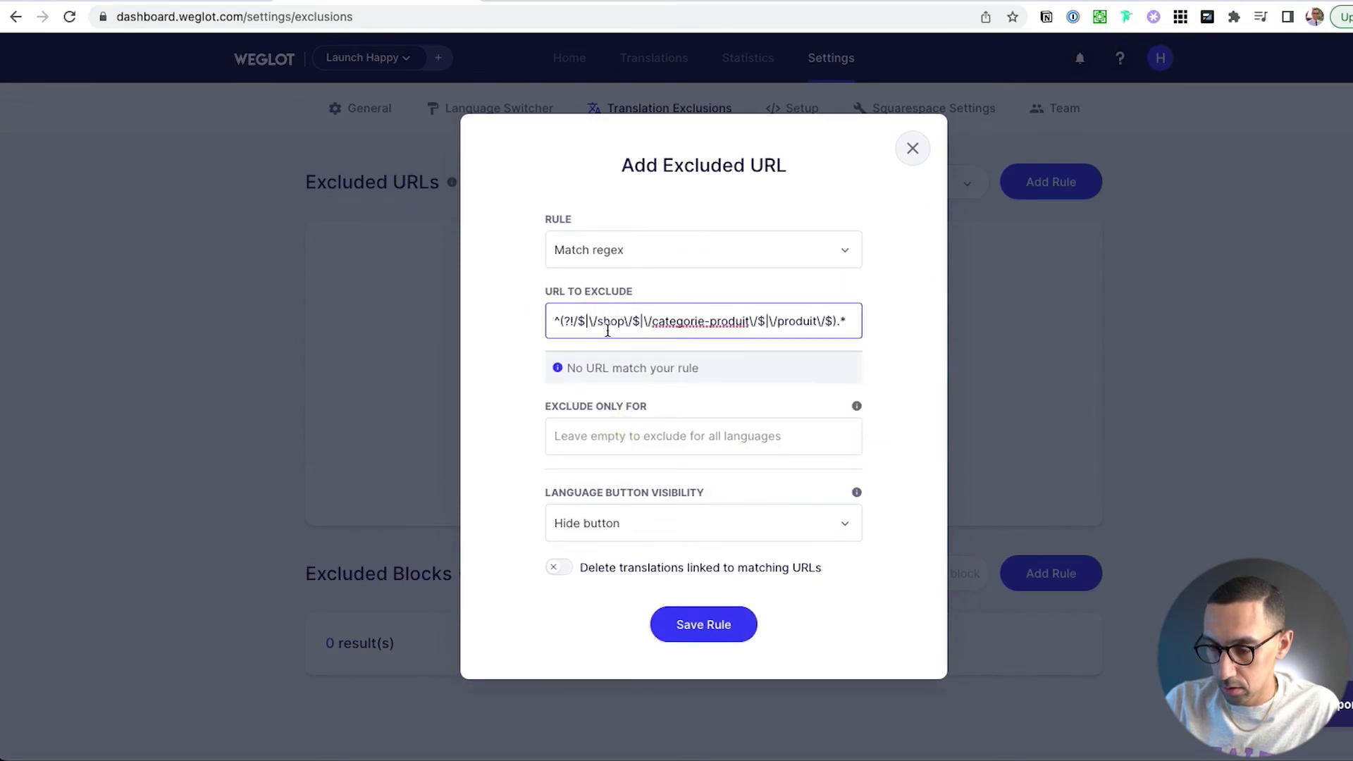
Replace "shop" with "guides" in the rule's URL to exclude.
scroll(607, 331, up, 5)
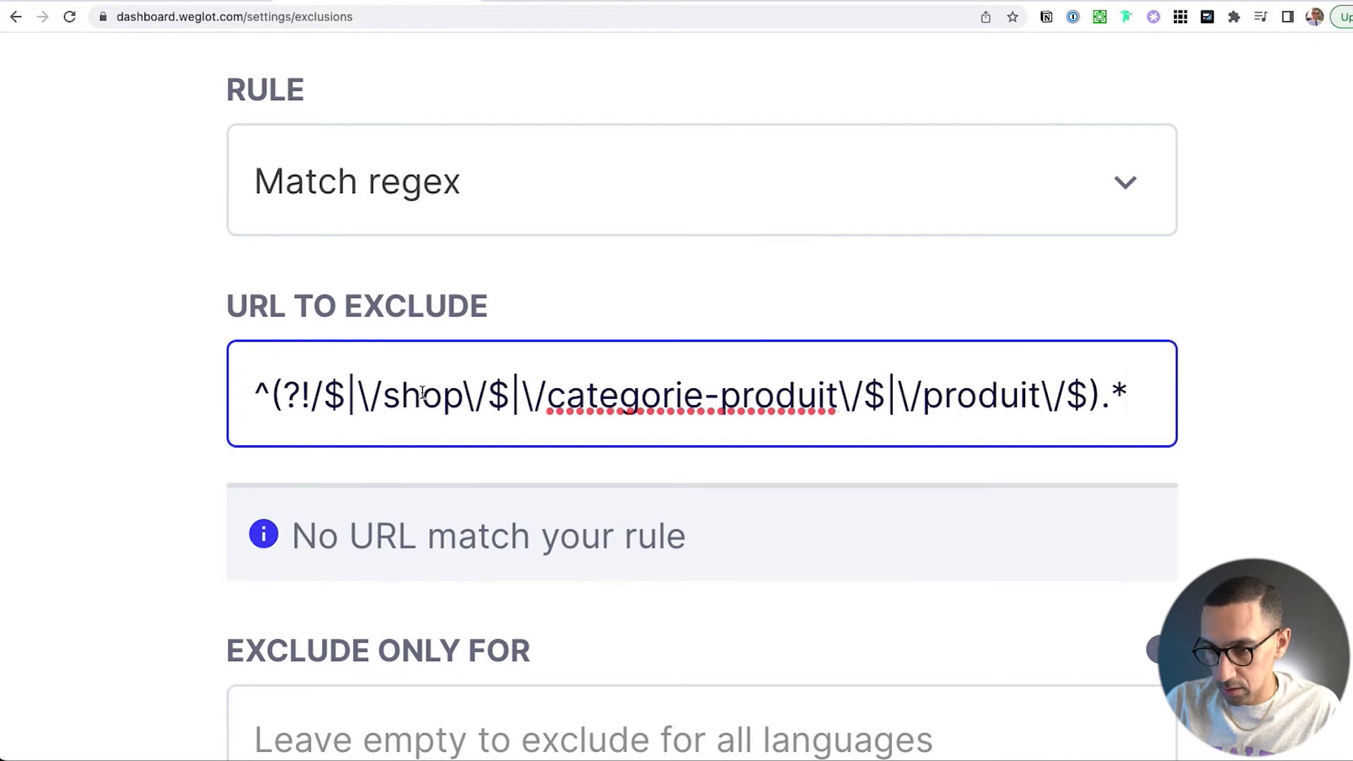
double_click(423, 394)
text(guides)
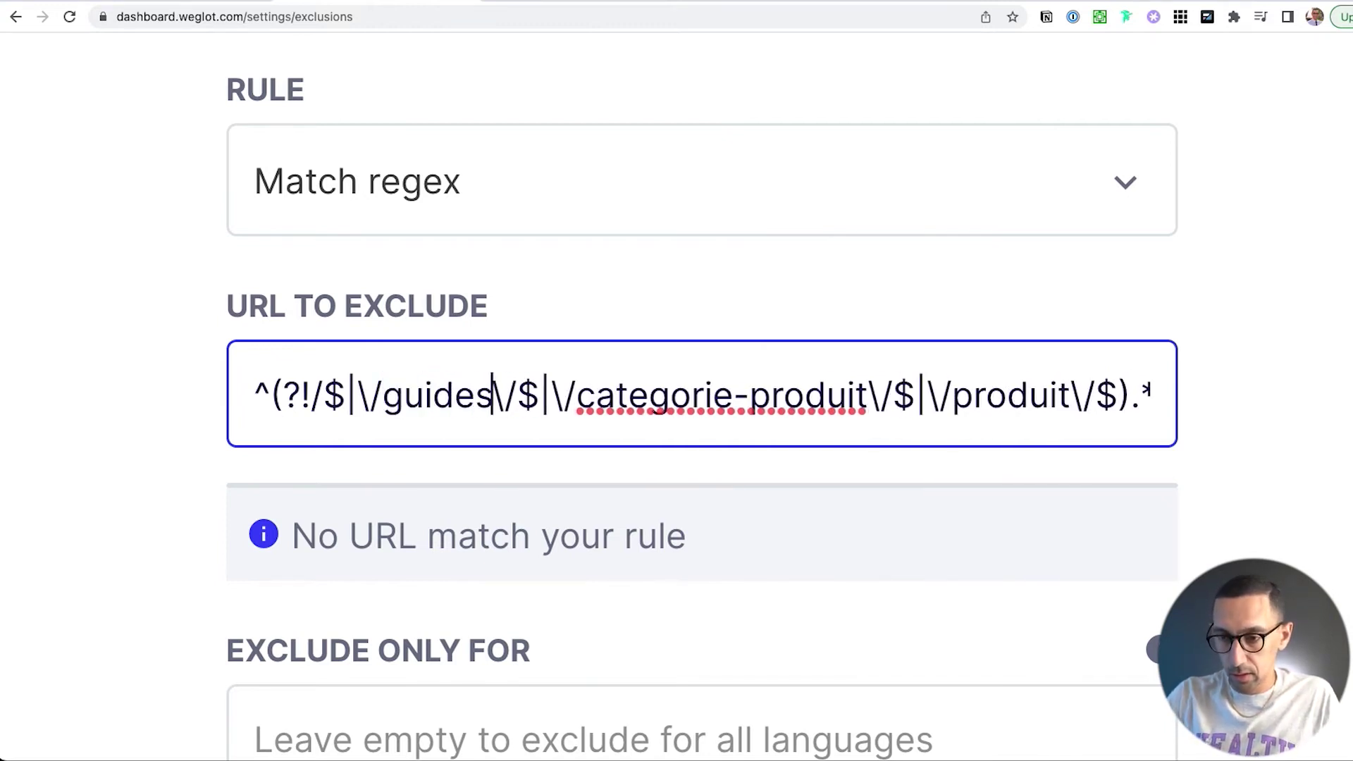
Switch the Squarespace site preview to English and replace "categorie-produit" with "services" in the Weglot rule's URL to exclude.
drag(576, 407, 868, 403)
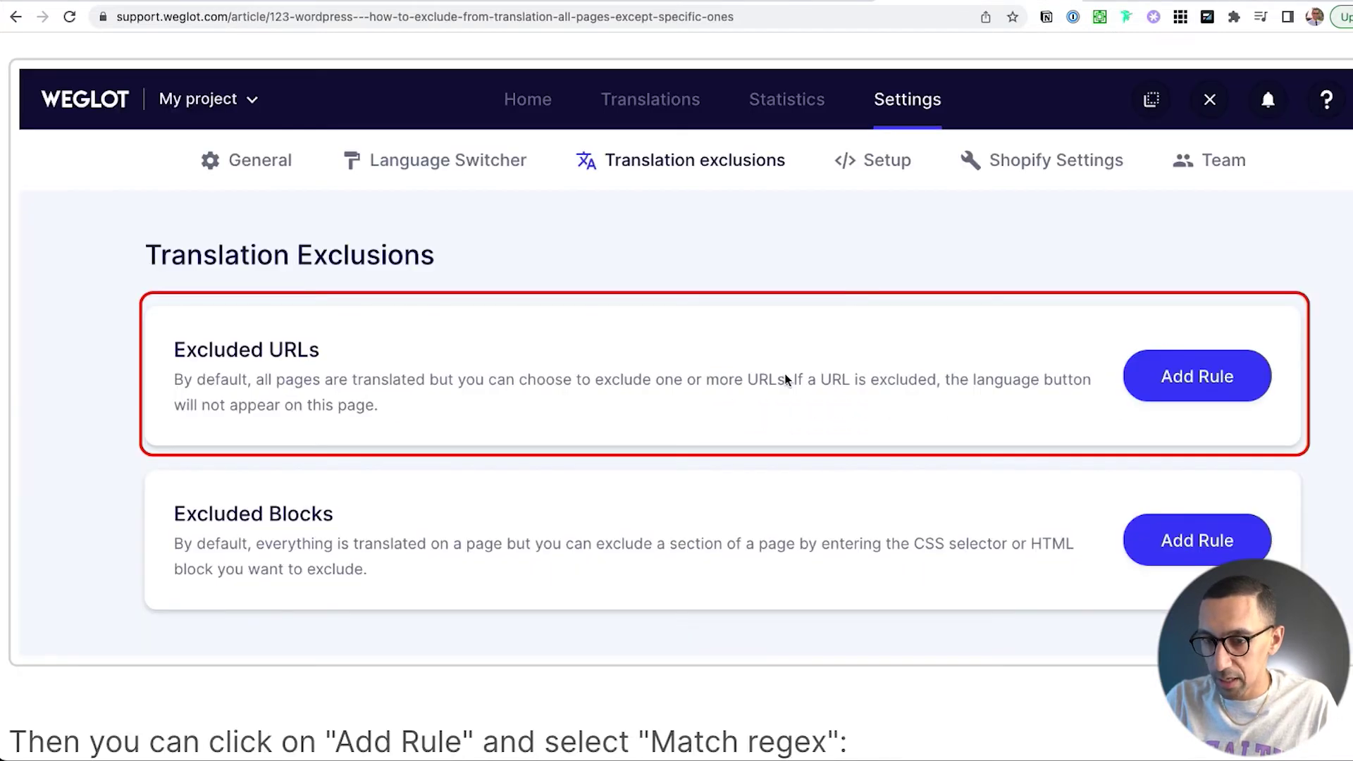
click(759, 4)
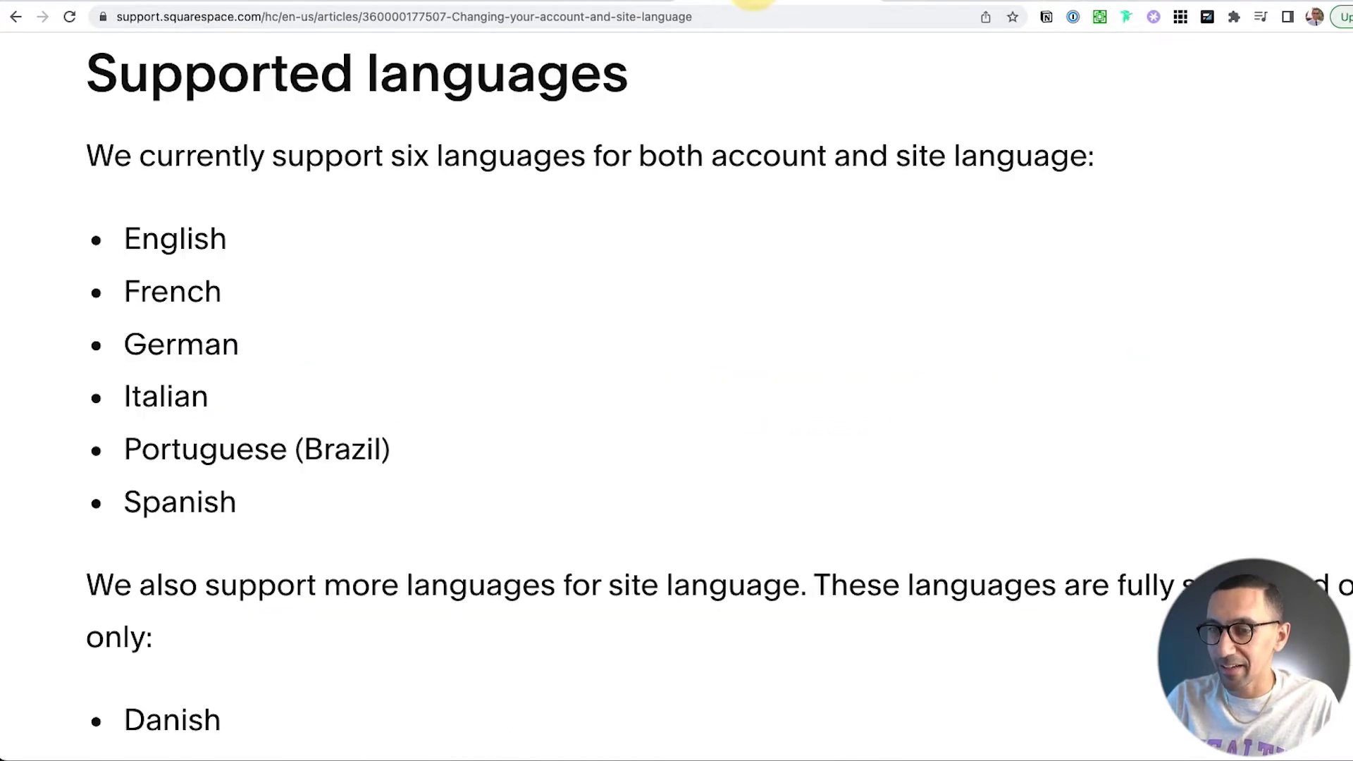
click(930, 2)
scroll(694, 474, down, 6)
scroll(695, 479, up, 2)
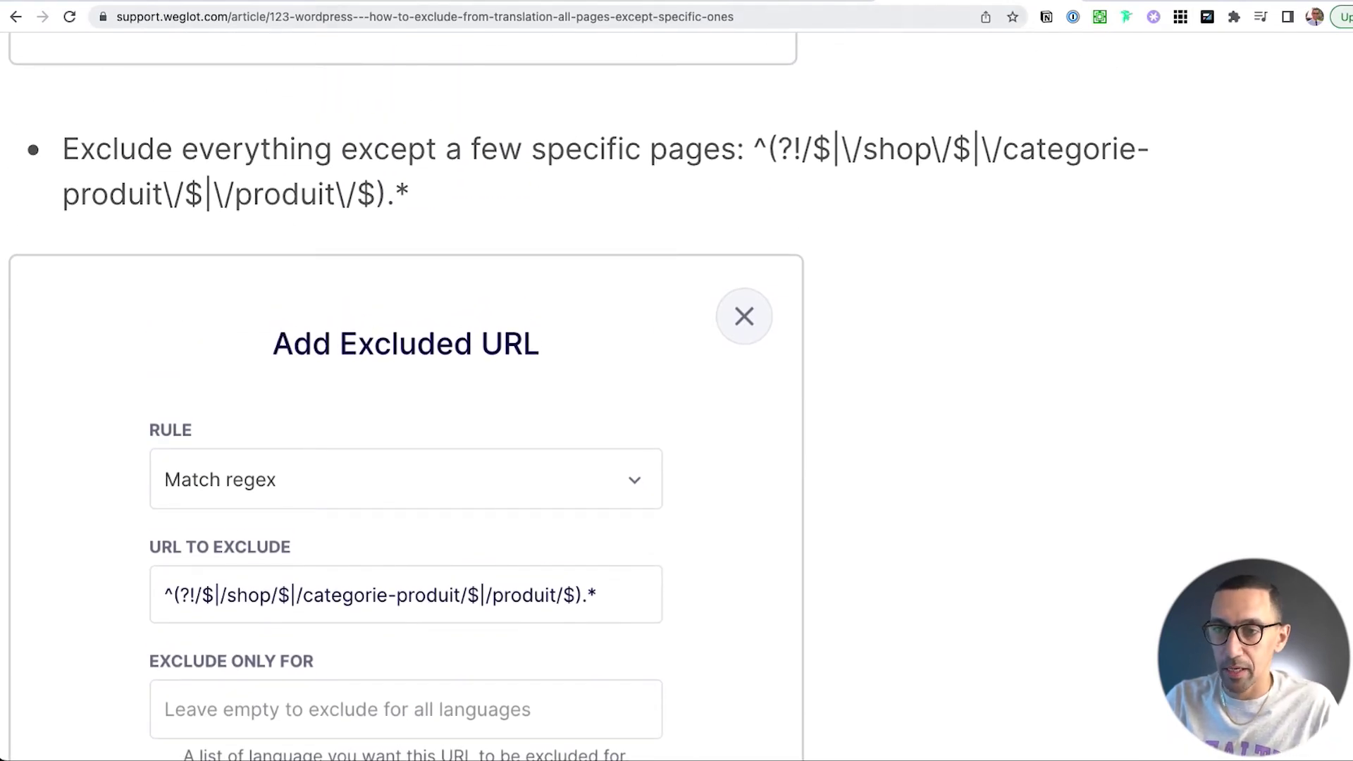
click(535, 2)
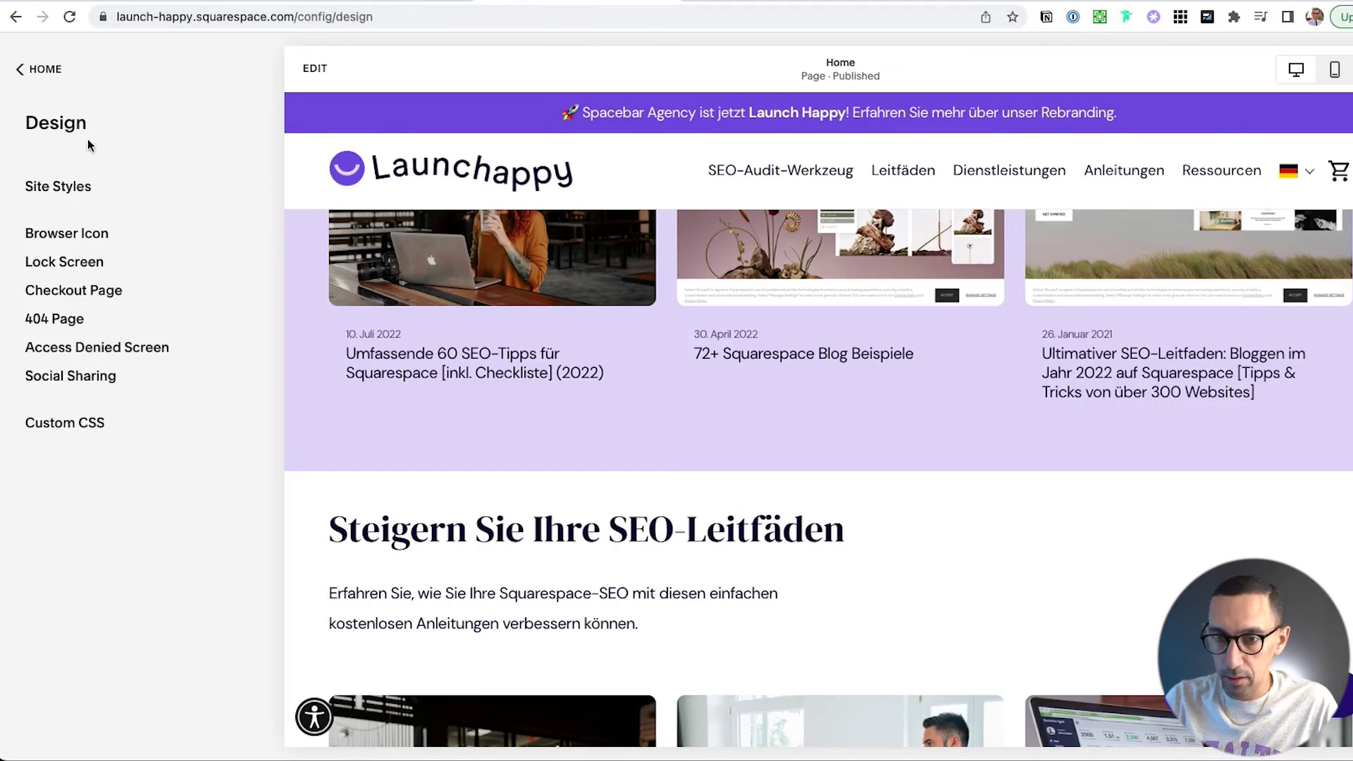
click(41, 69)
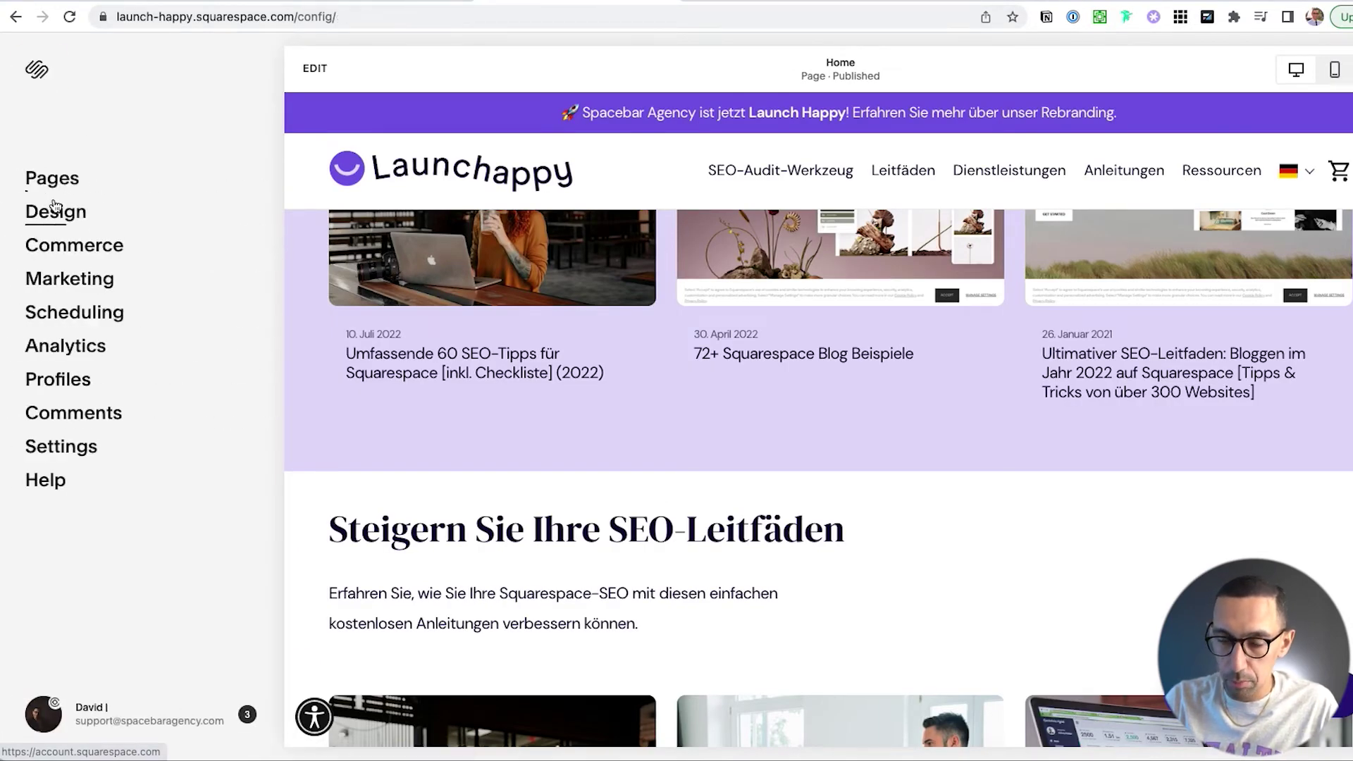
mouse_move(1298, 171)
click(1269, 230)
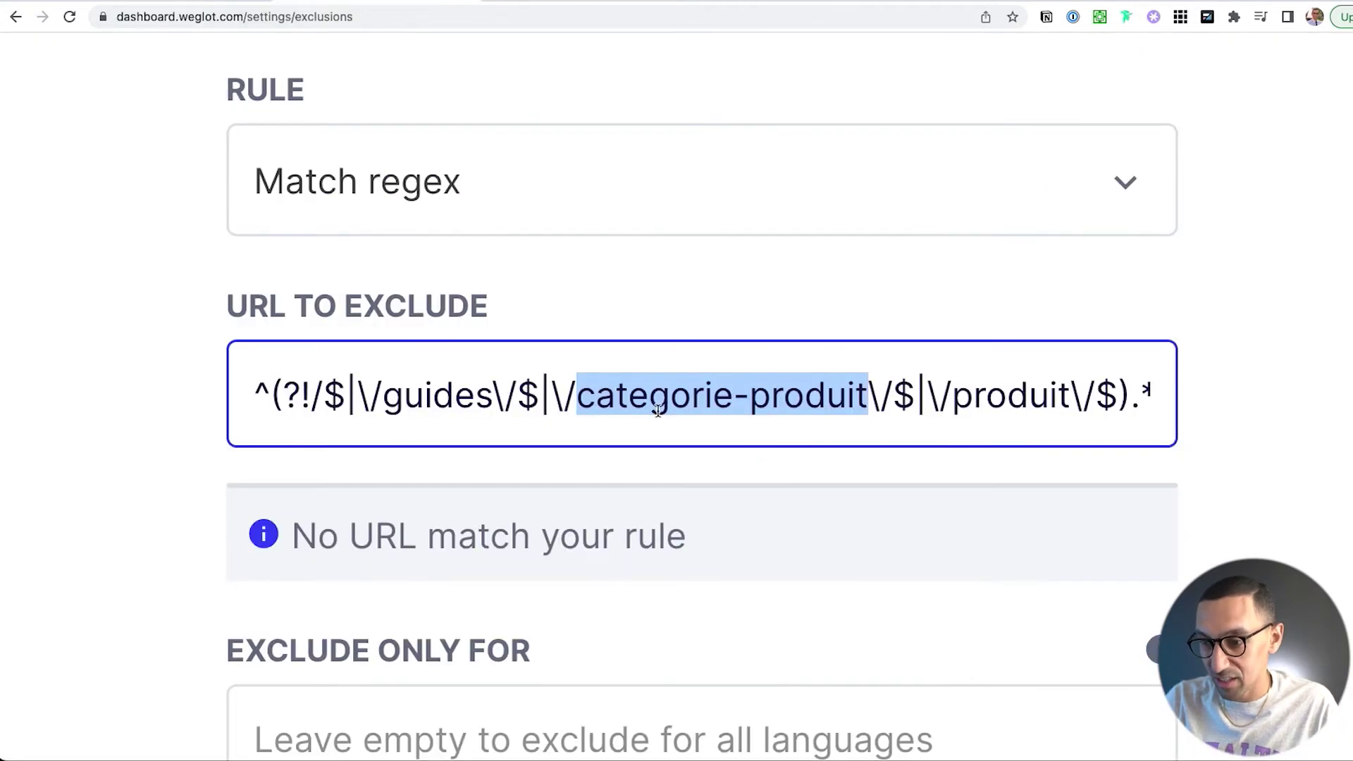
text(s)
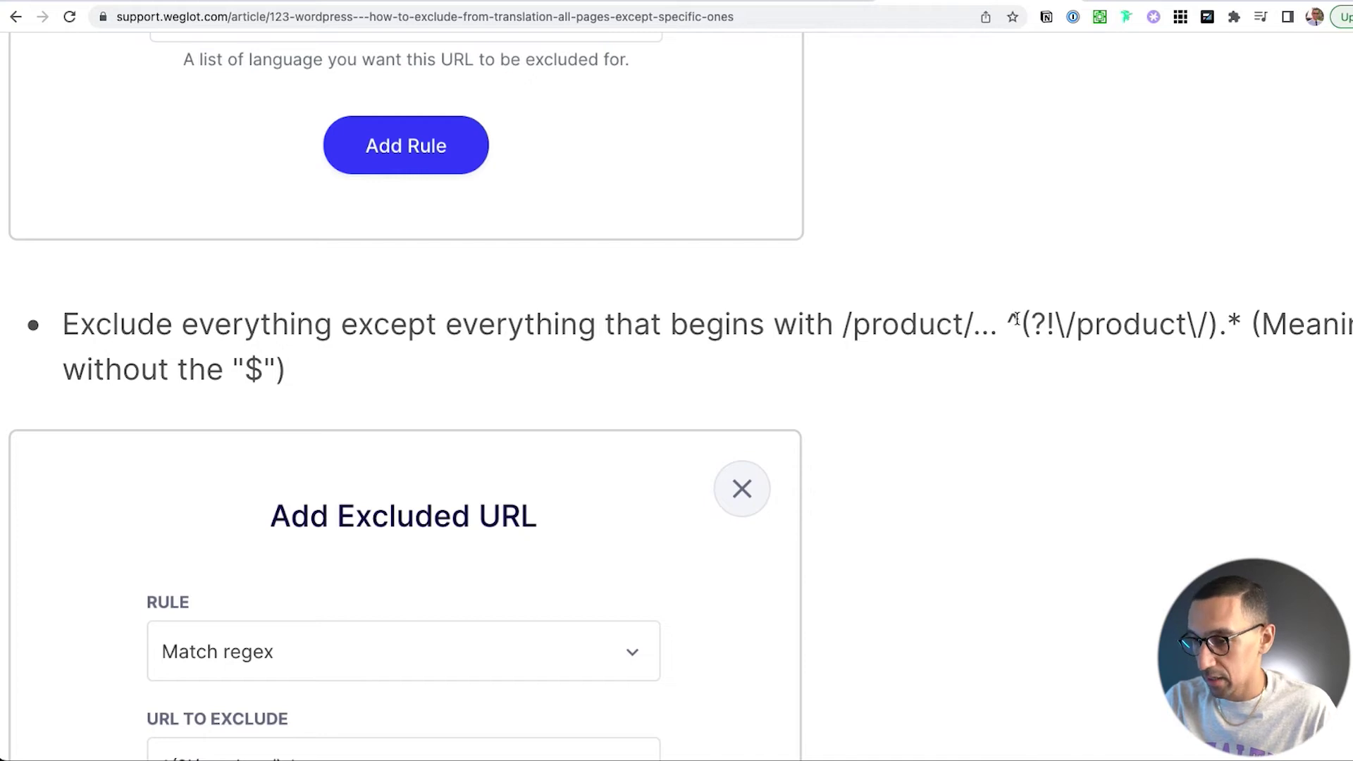
Copy the support article's "begins with" regex ^(?!\/product\/).* and append it after the existing expression in the rule's URL to exclude.
drag(1008, 324, 1241, 325)
key(super+c)
scroll(1021, 335, up, 9)
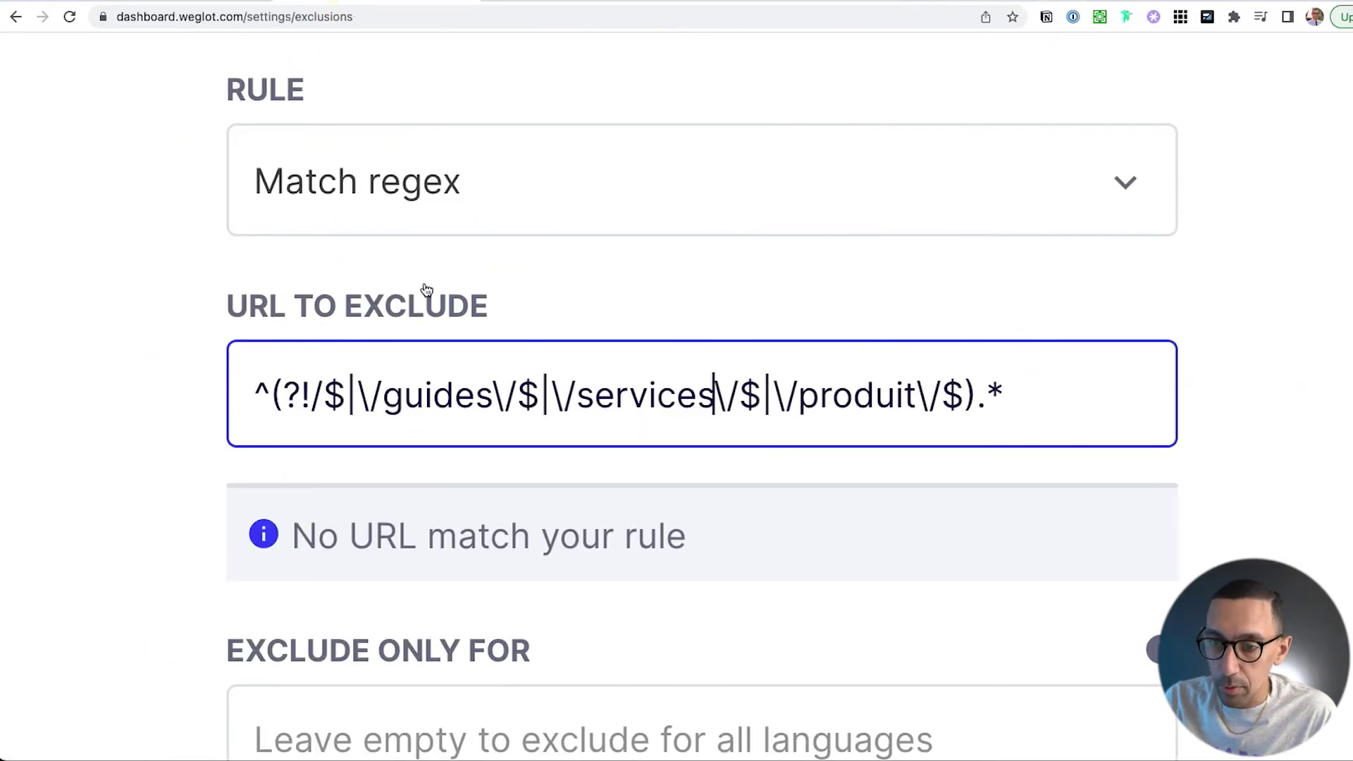
triple_click(491, 406)
key(super+v)
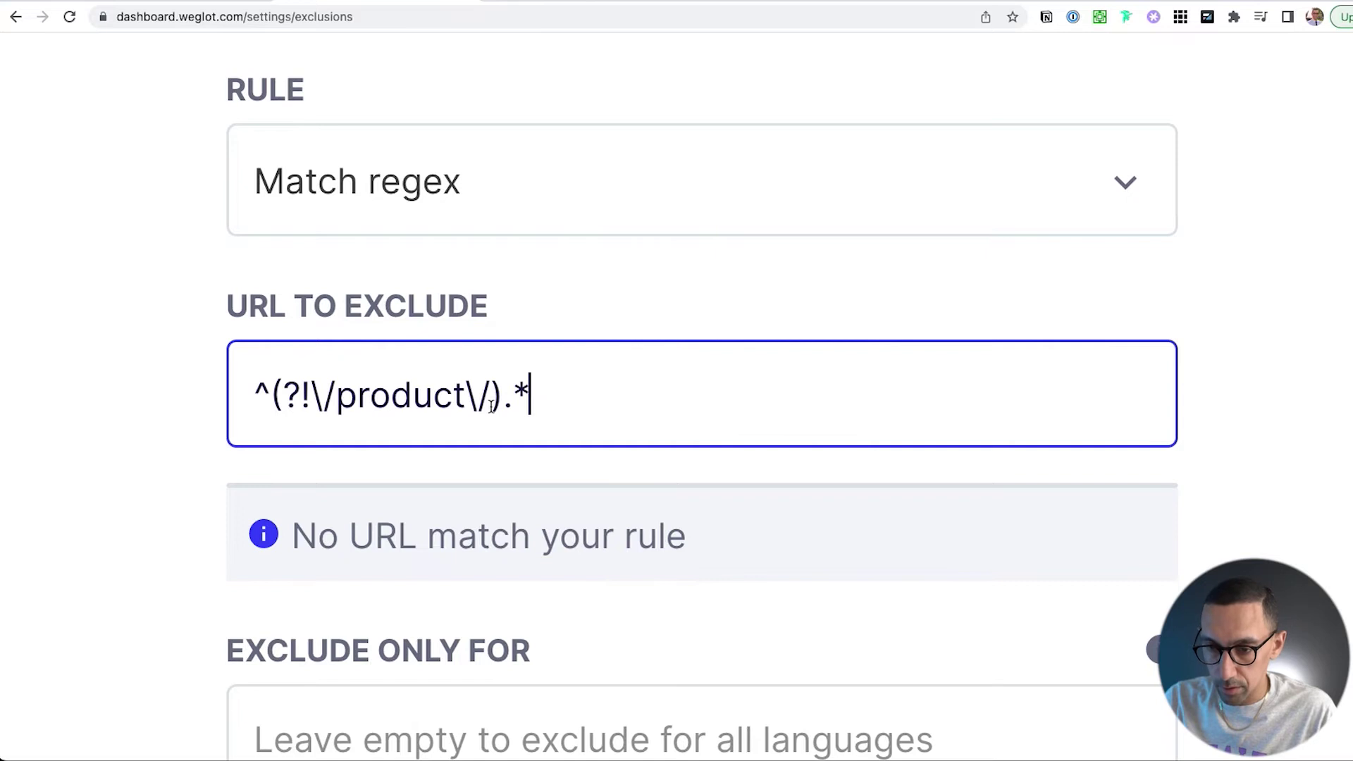
key(super+z)
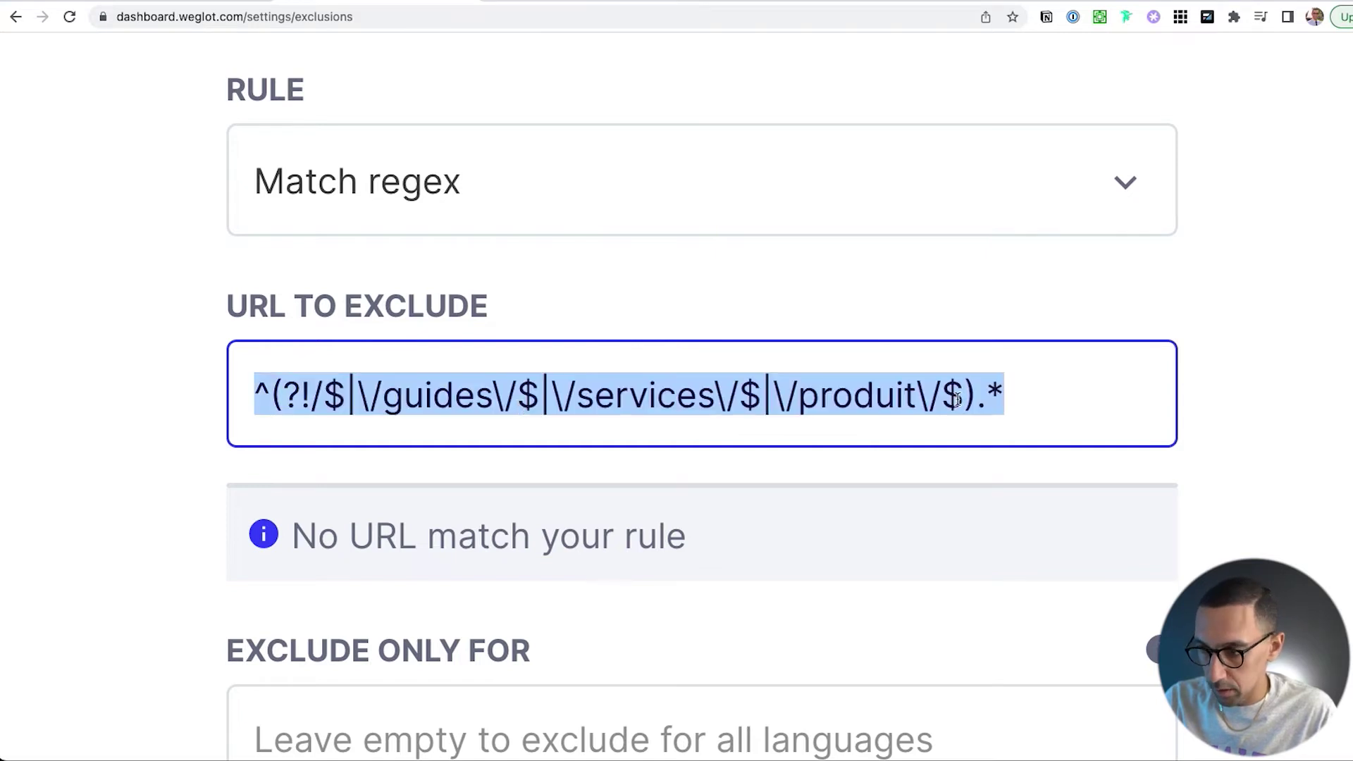
click(1023, 396)
key(super+v)
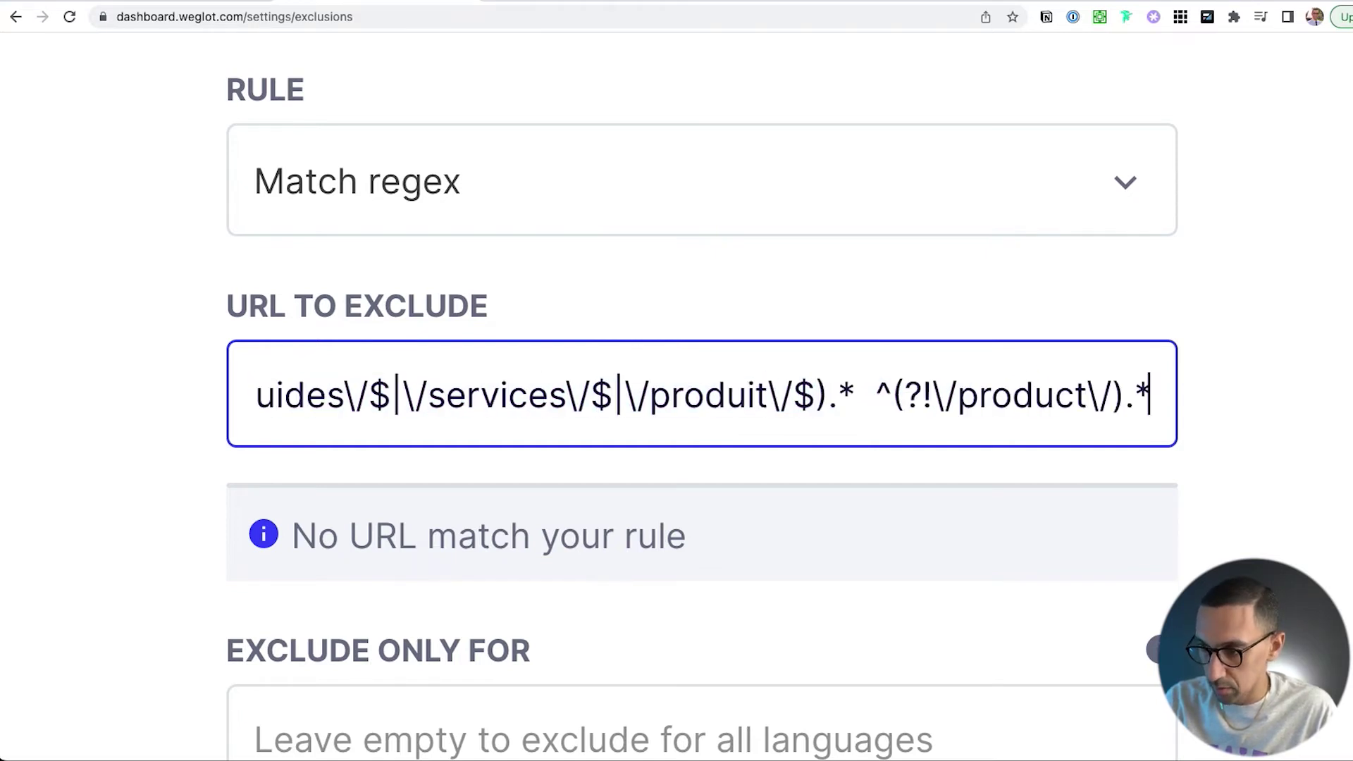
Add the alternative |\/produit\/ to the pasted regex and delete the original expression, leaving ^(?!\/product\/|\/produit\/).* as the URL to exclude.
drag(794, 400, 622, 399)
key(super+c)
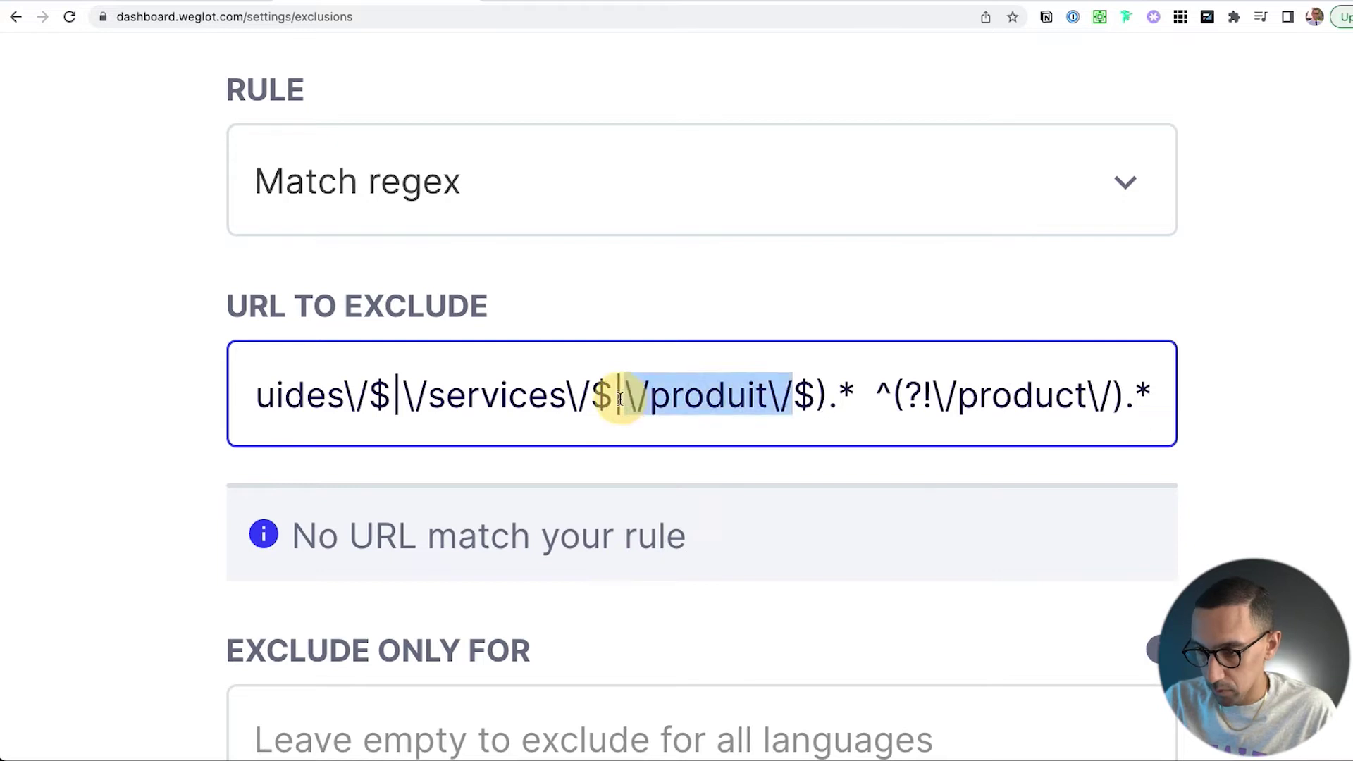
click(1105, 399)
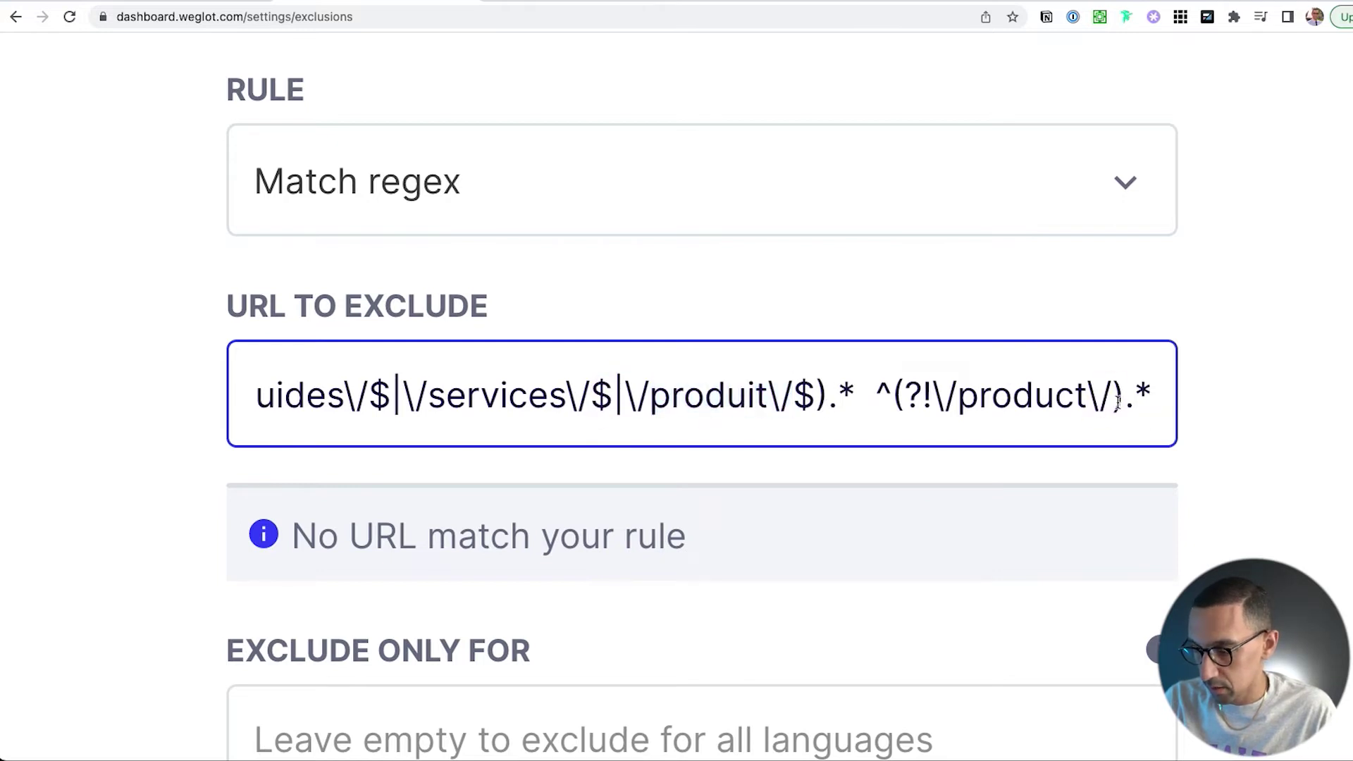
text(|)
key(super+v)
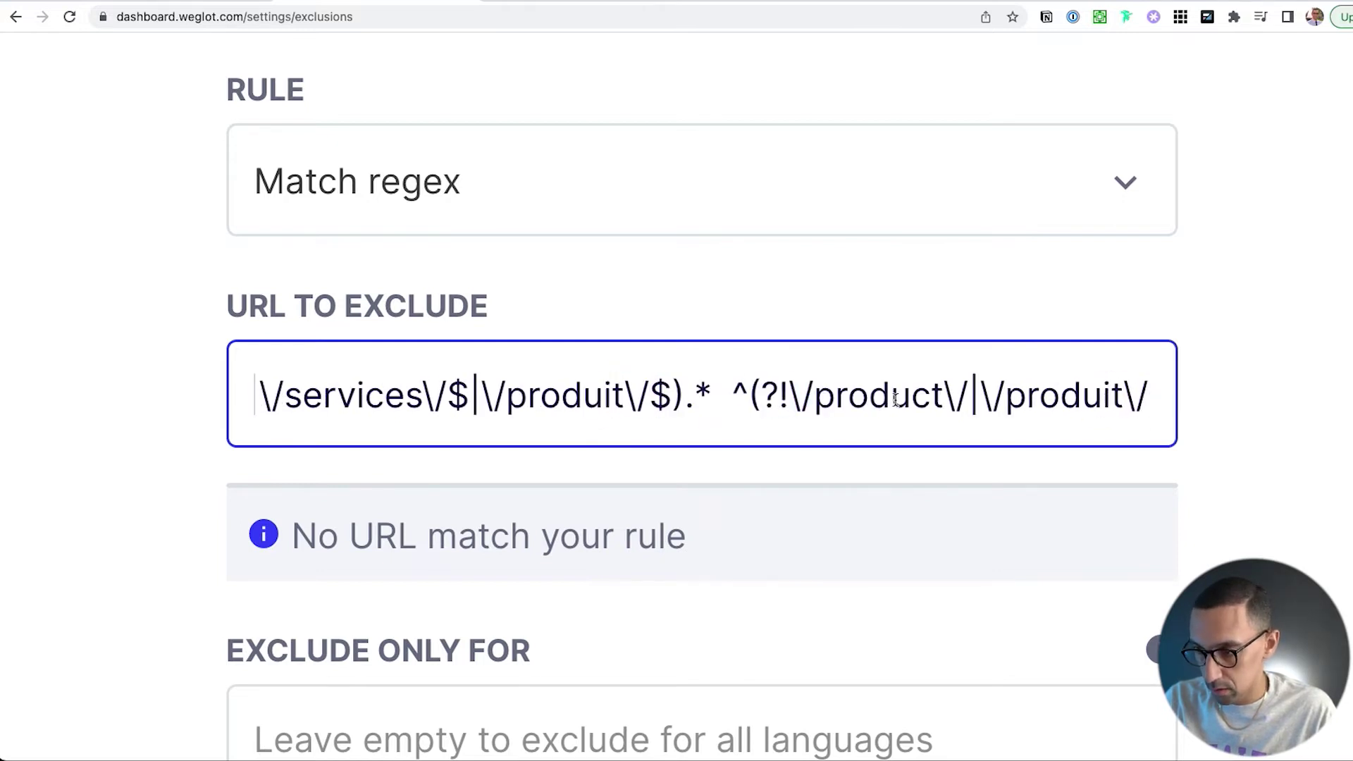
text().*)
click(693, 399)
key(super+shift+Left)
key(BackSpace)
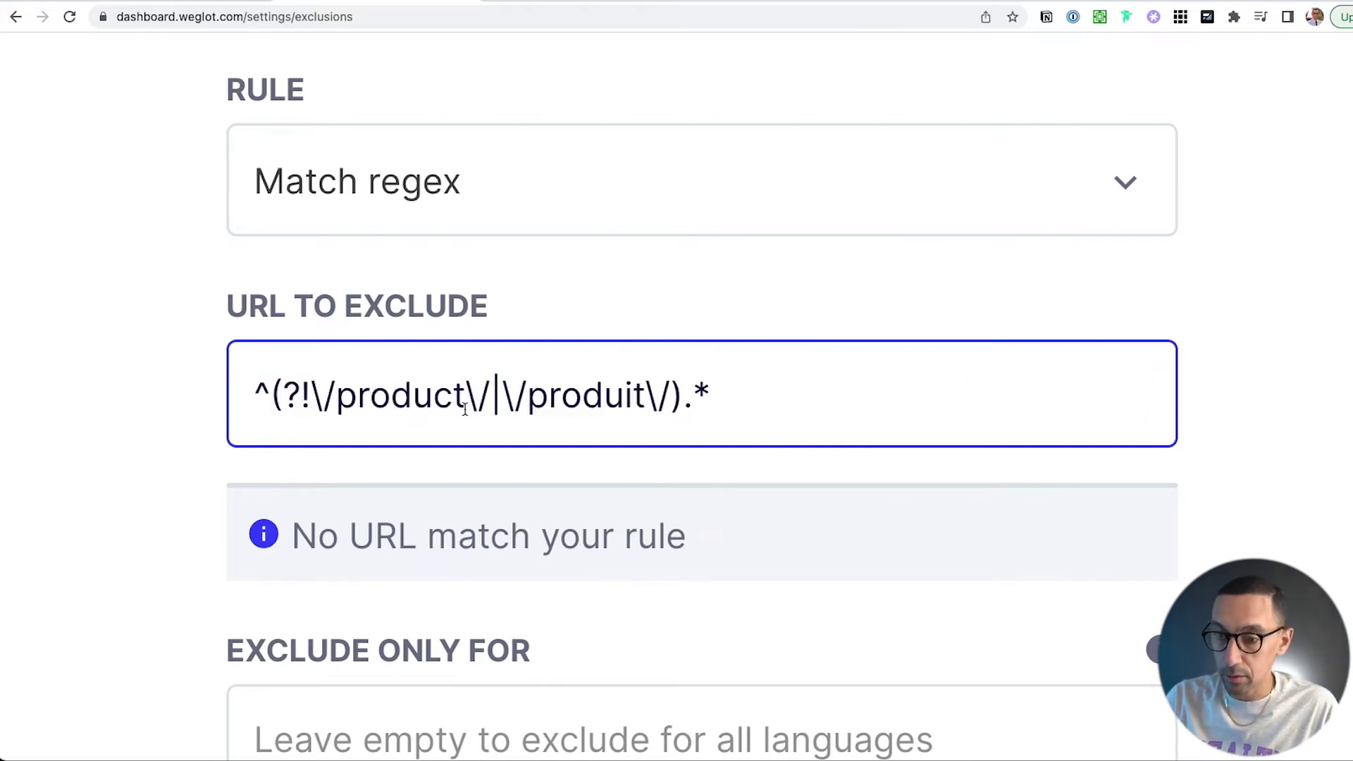
Replace "product" with "guides" and "produit" with "services" in the rule's URL to exclude.
double_click(412, 396)
text(guides)
double_click(521, 394)
text(services)
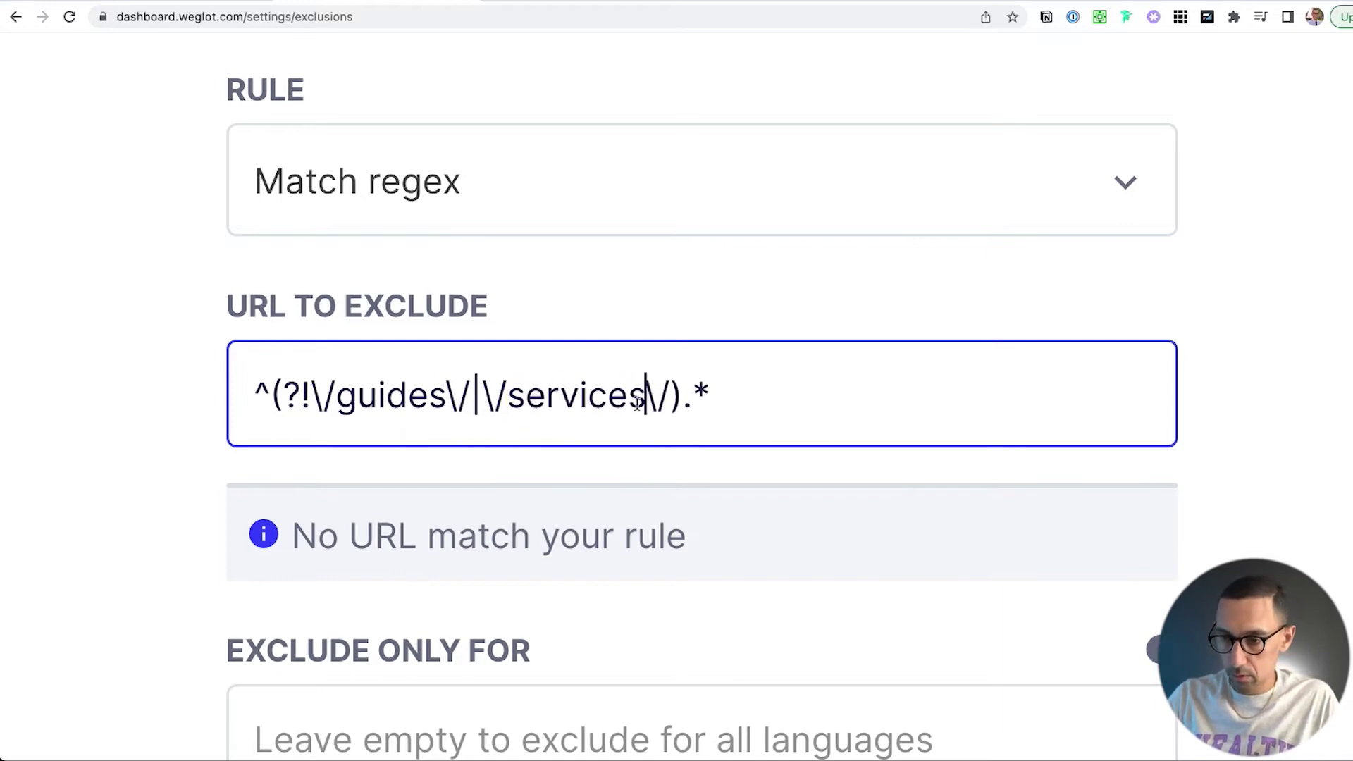
Review the whole excluded URL form and the languages the exclusion can be limited to.
key(super+a)
key(super+0)
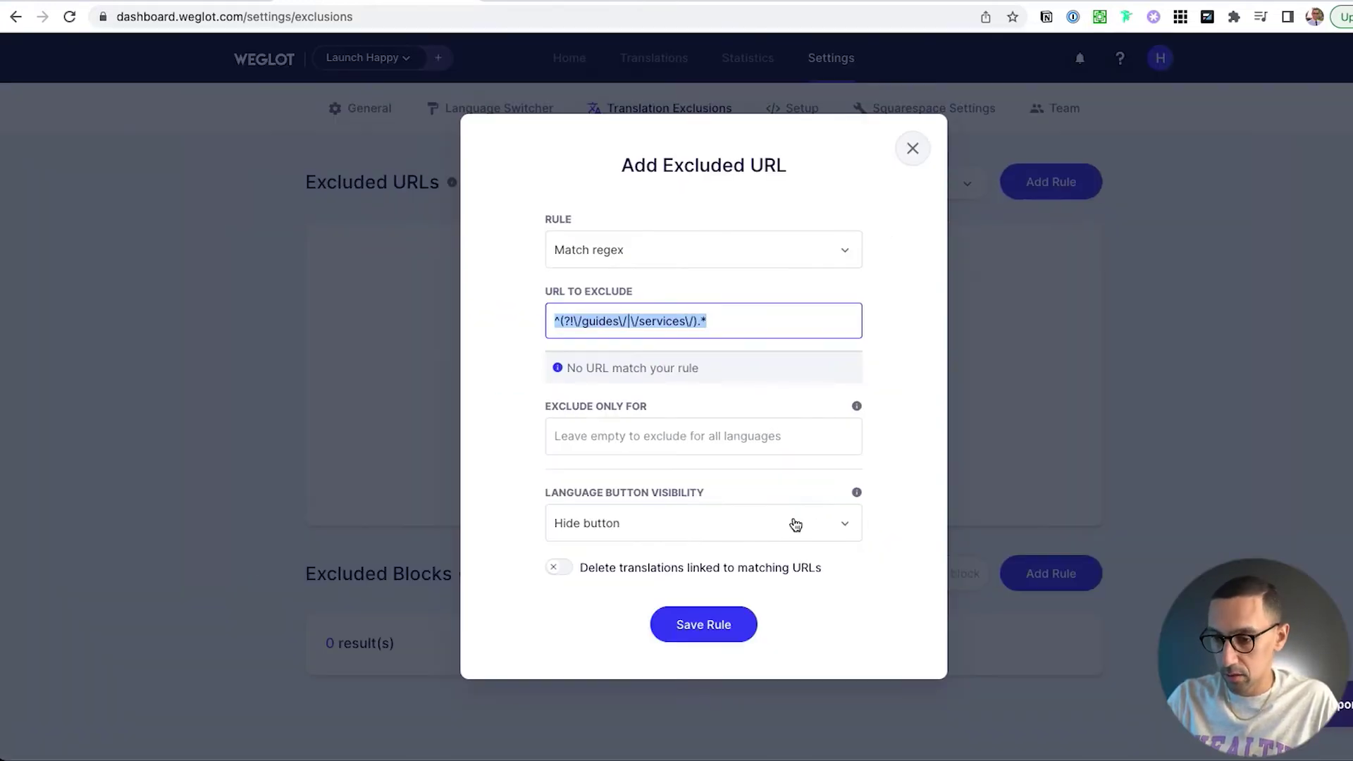
click(609, 436)
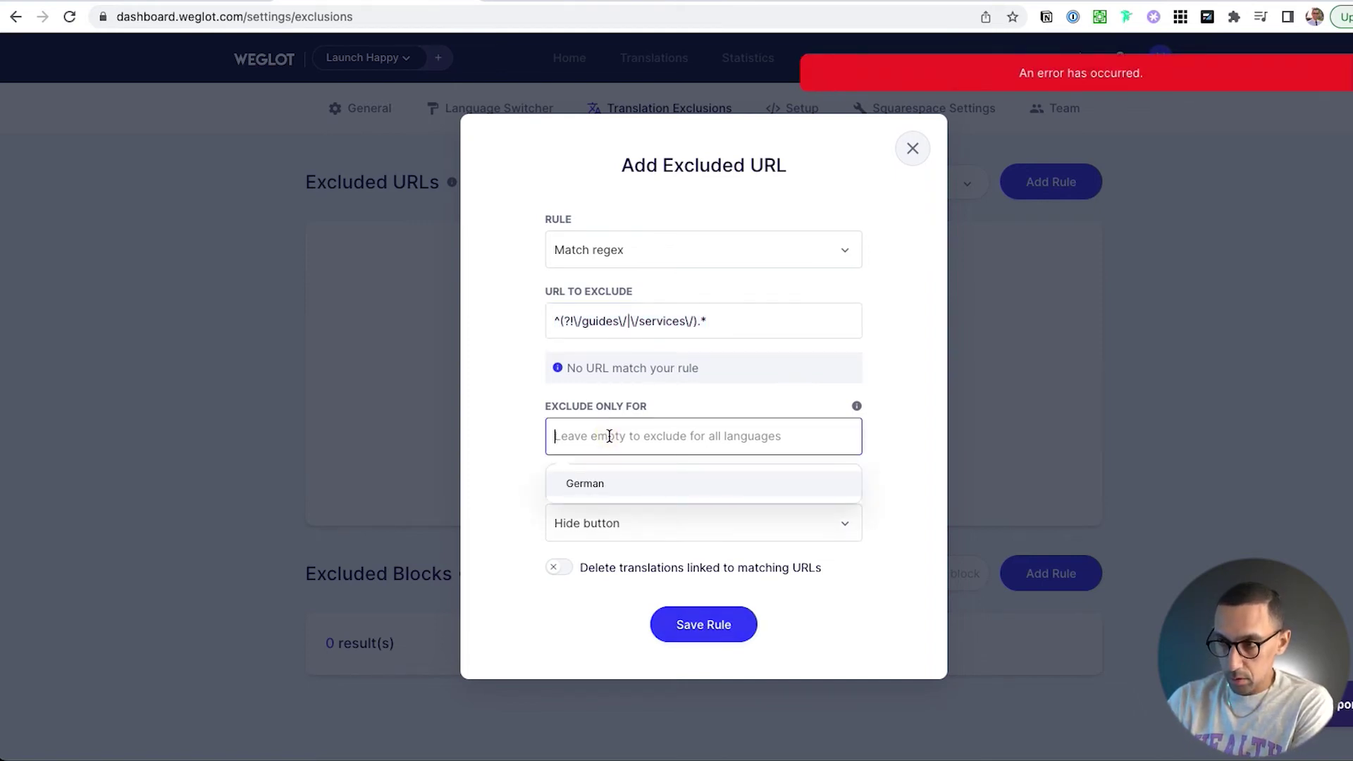
click(484, 418)
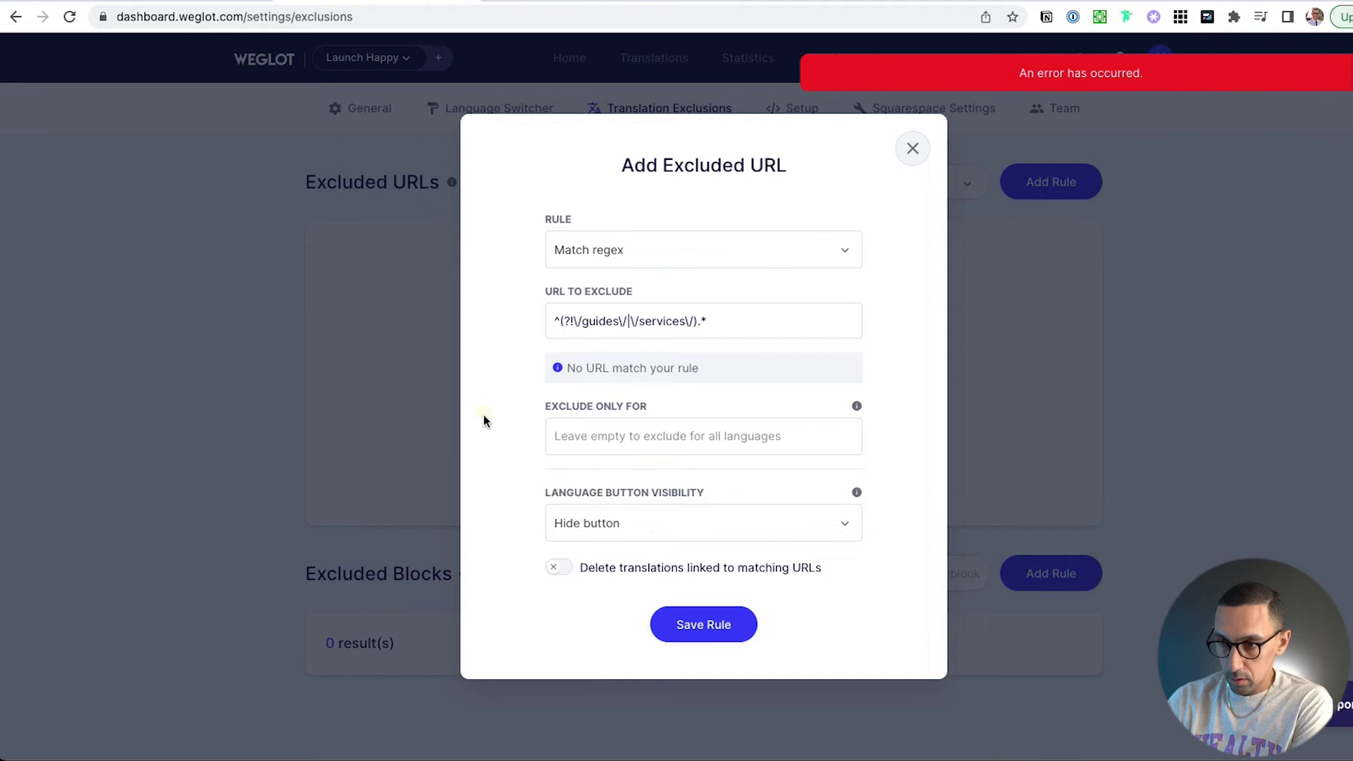
Replace the rule's URL to exclude with the copied single-path regex, changing "product" to "guides" so it reads ^(?!\/guides\/).*.
click(648, 324)
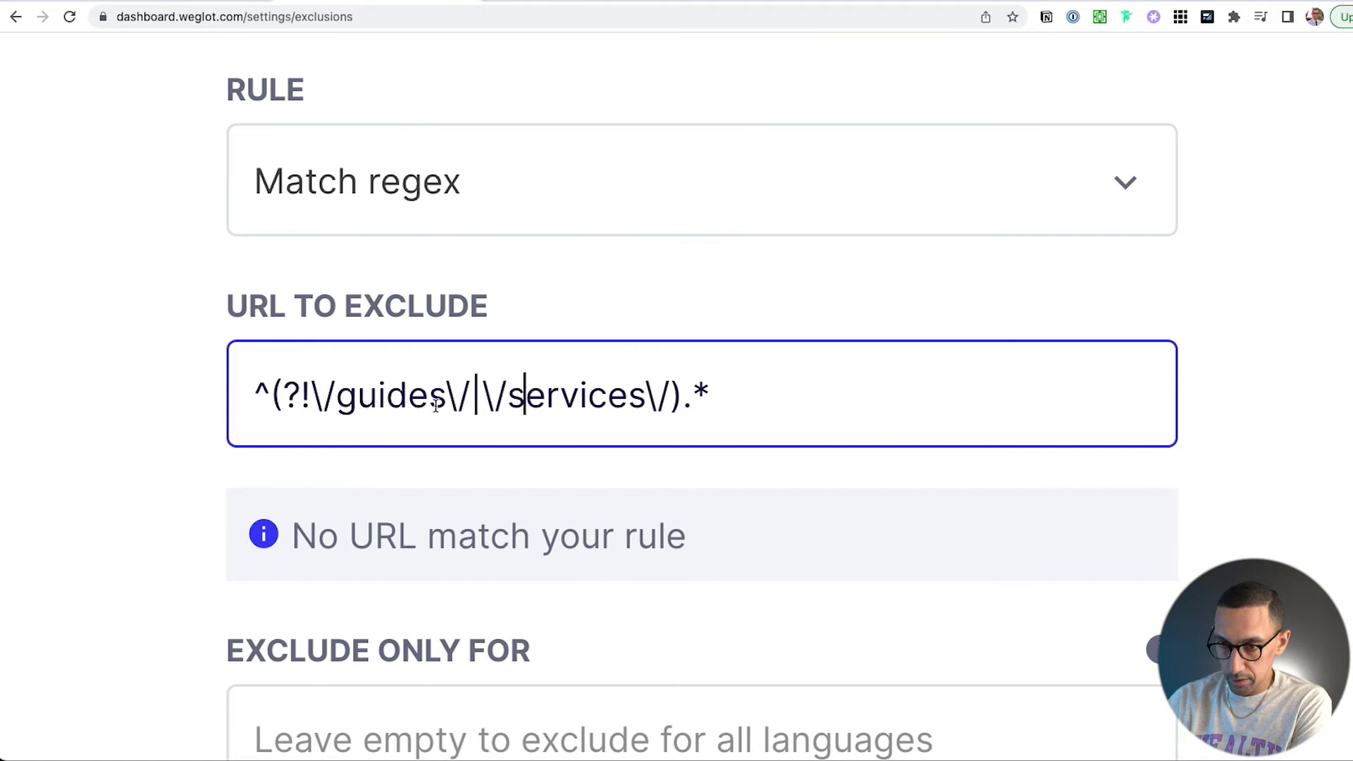
scroll(530, 433, down, 1)
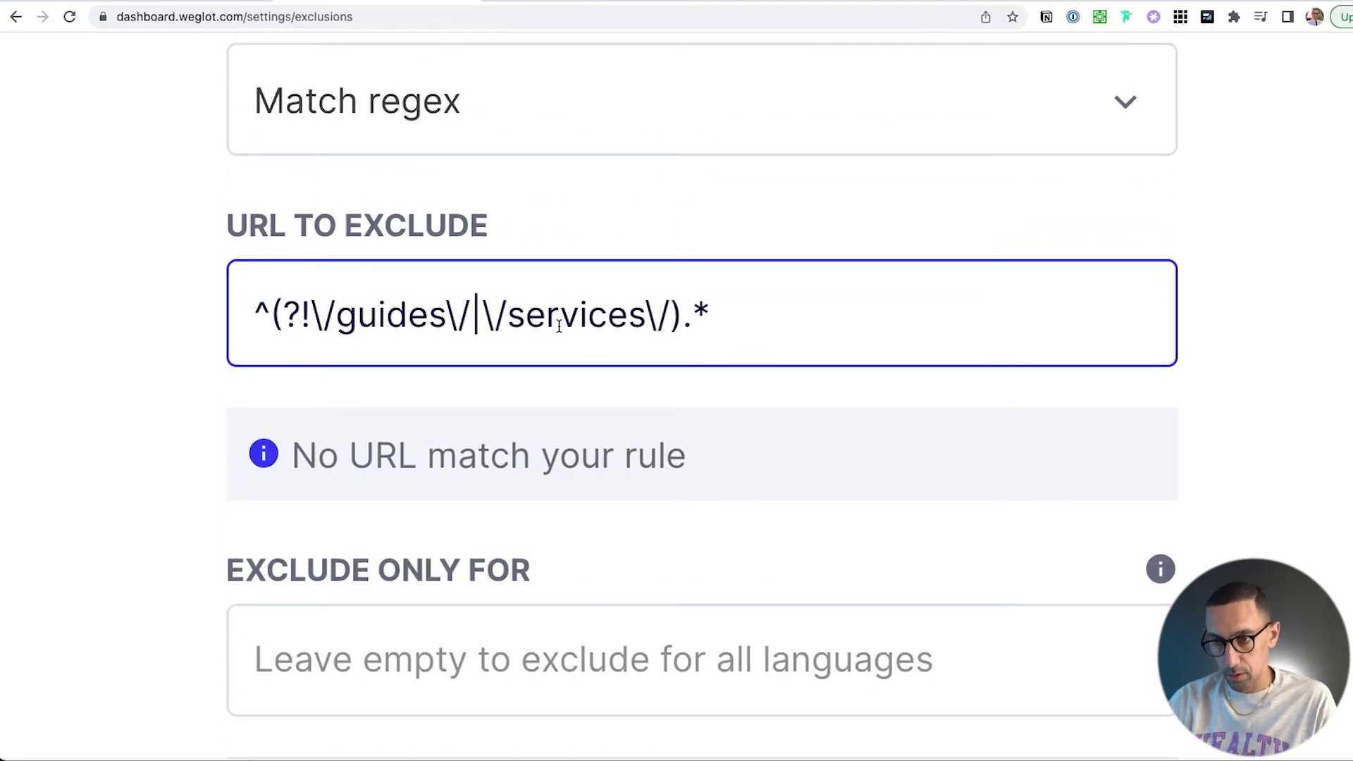
key(super+a)
key(super+shift+v)
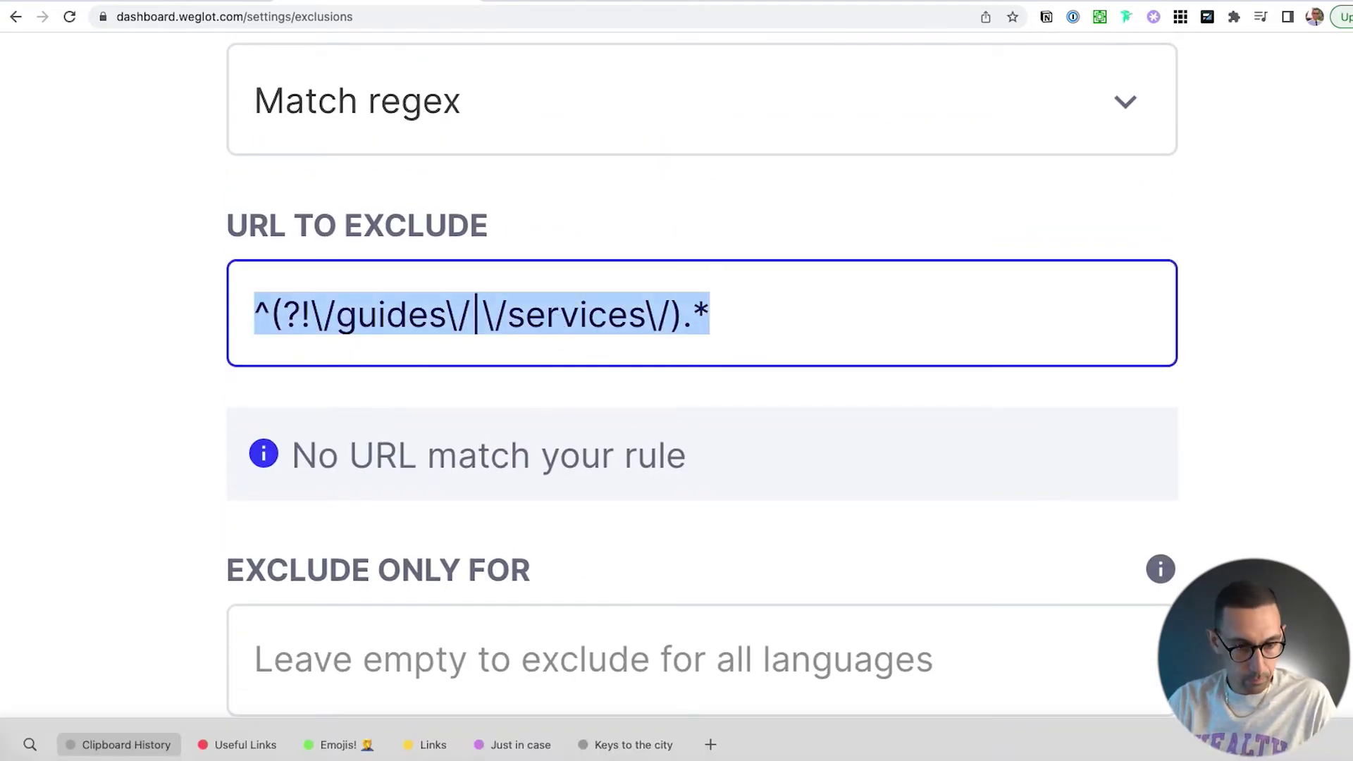
key(Return)
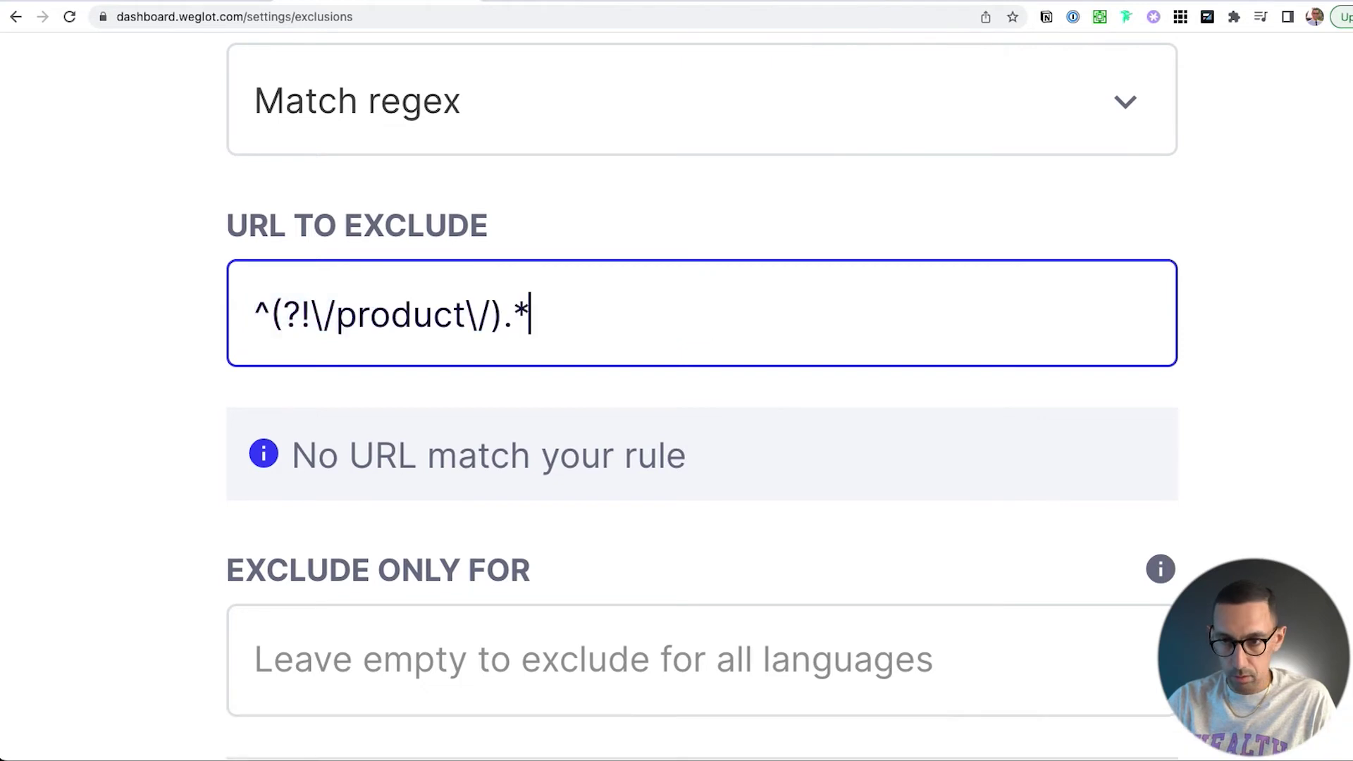
double_click(387, 317)
text(guides)
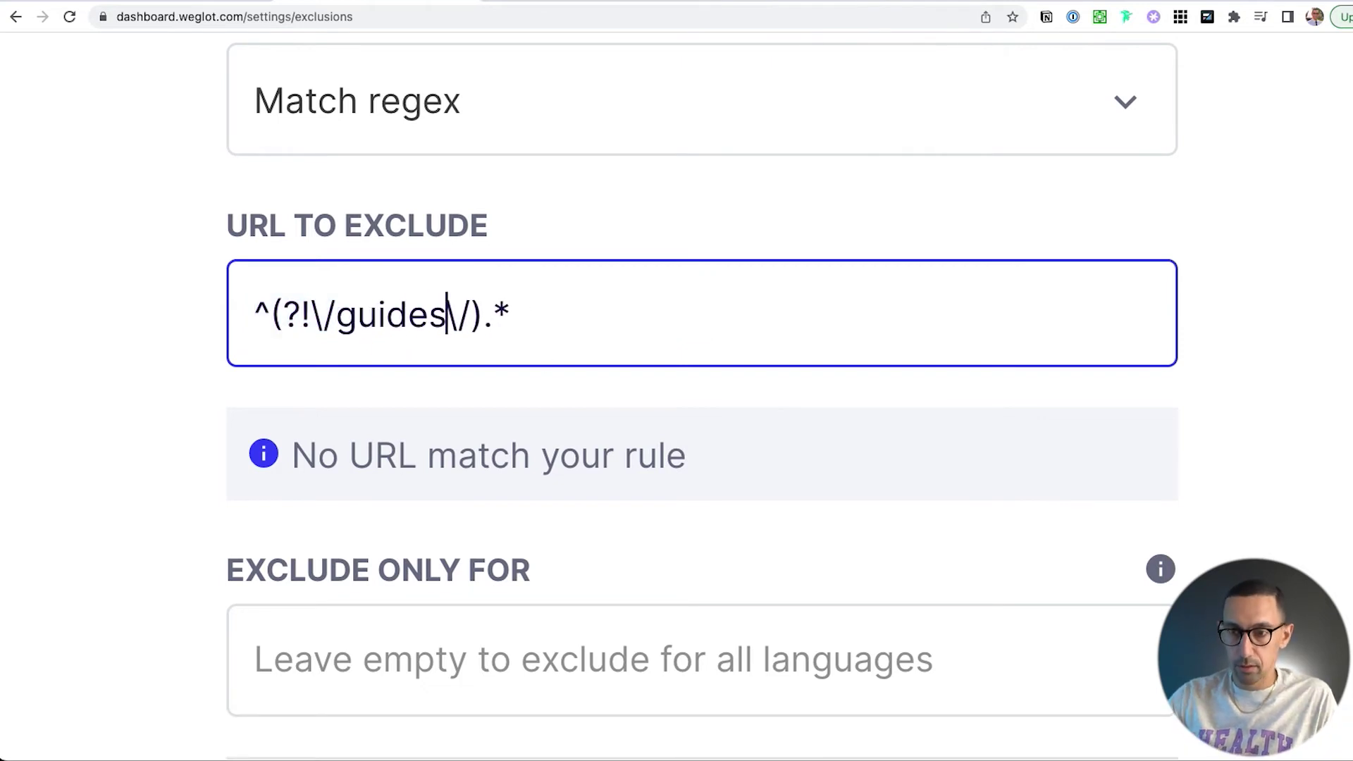
Leave the exclusion open to all languages, choose Hide button for the language button visibility, and save the rule.
click(457, 682)
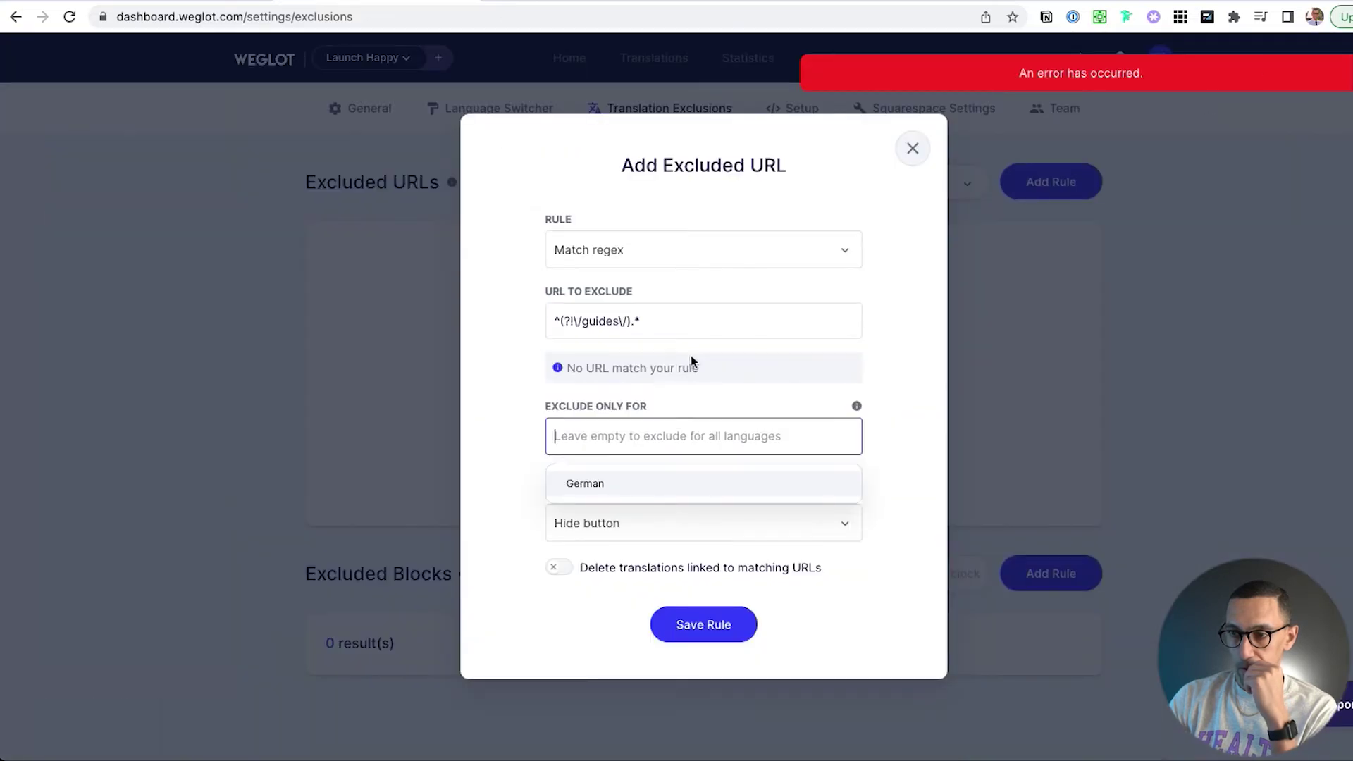
click(665, 321)
click(643, 521)
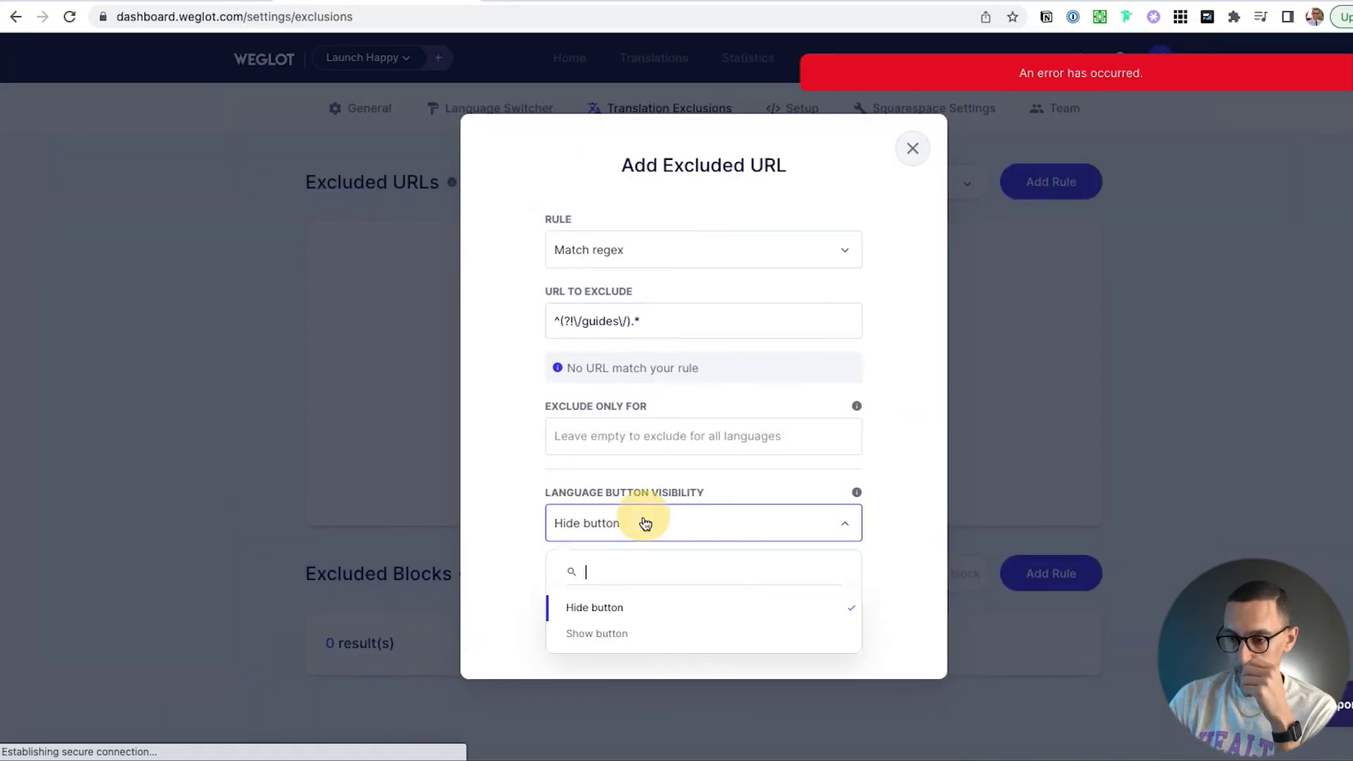
click(670, 606)
click(691, 623)
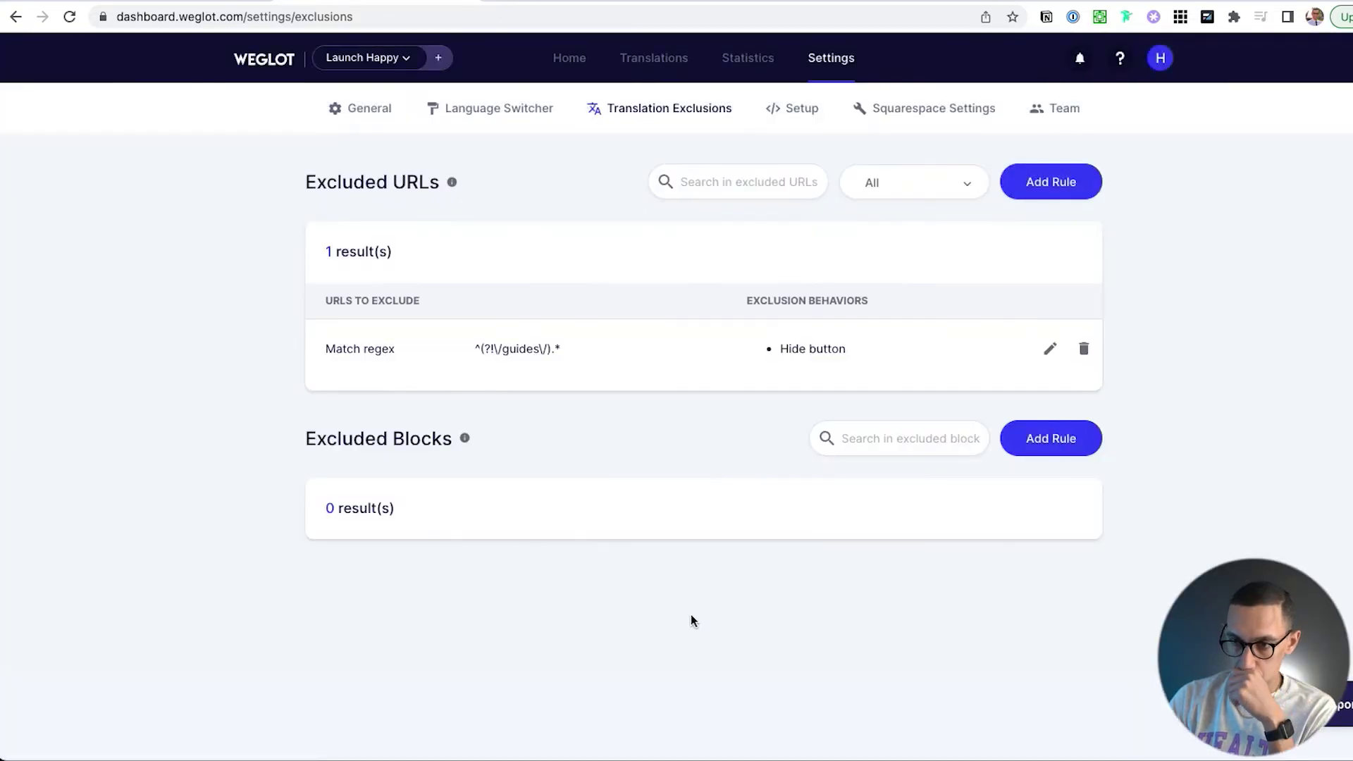
Open the saved guides exclusion rule for editing and look at the navigation in the Squarespace site preview.
click(1050, 349)
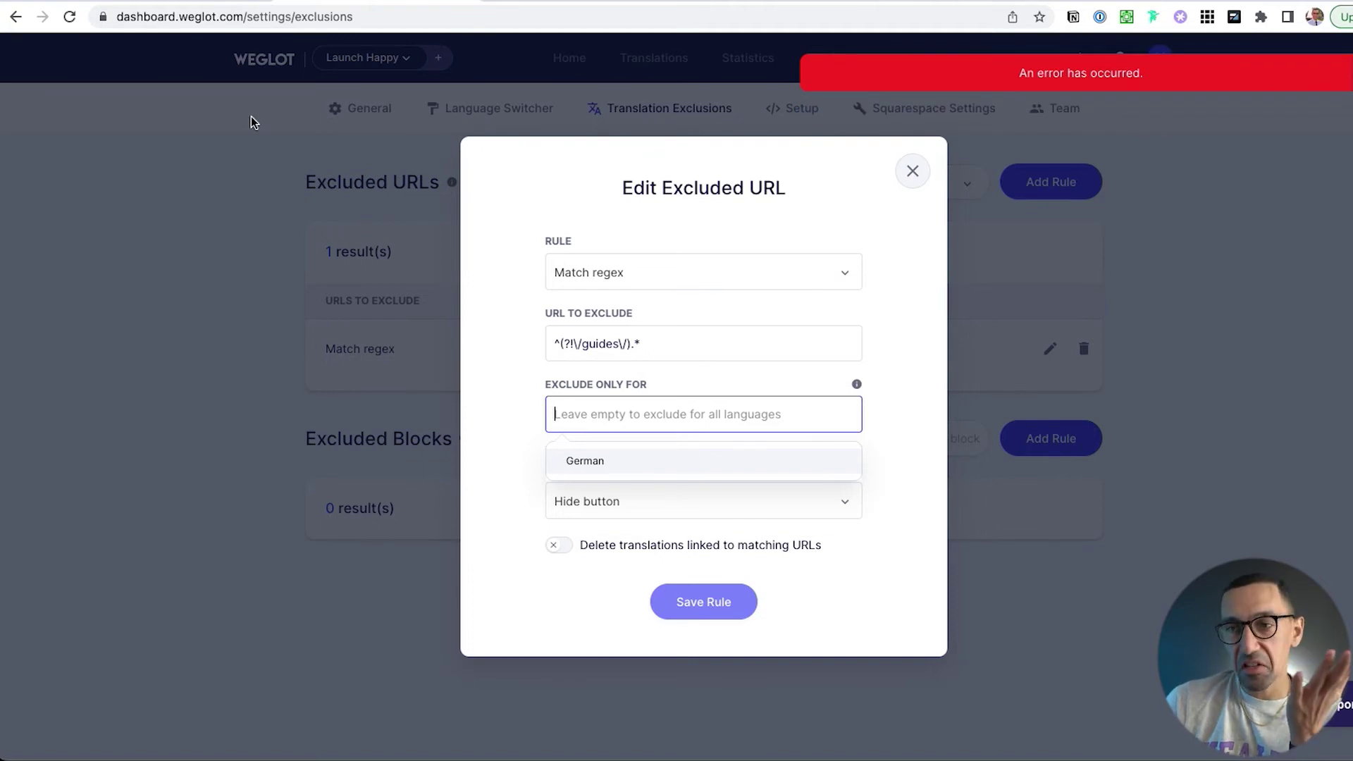
click(574, 3)
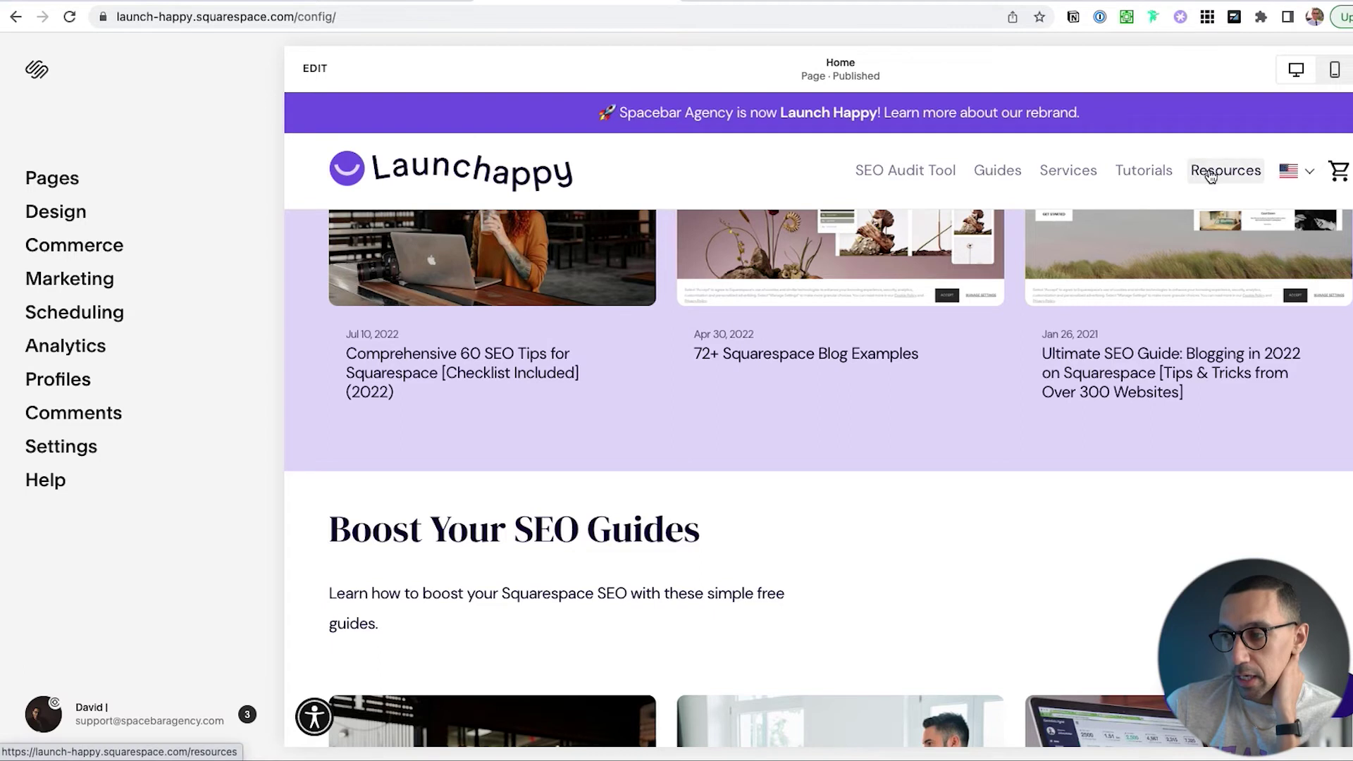
click(973, 2)
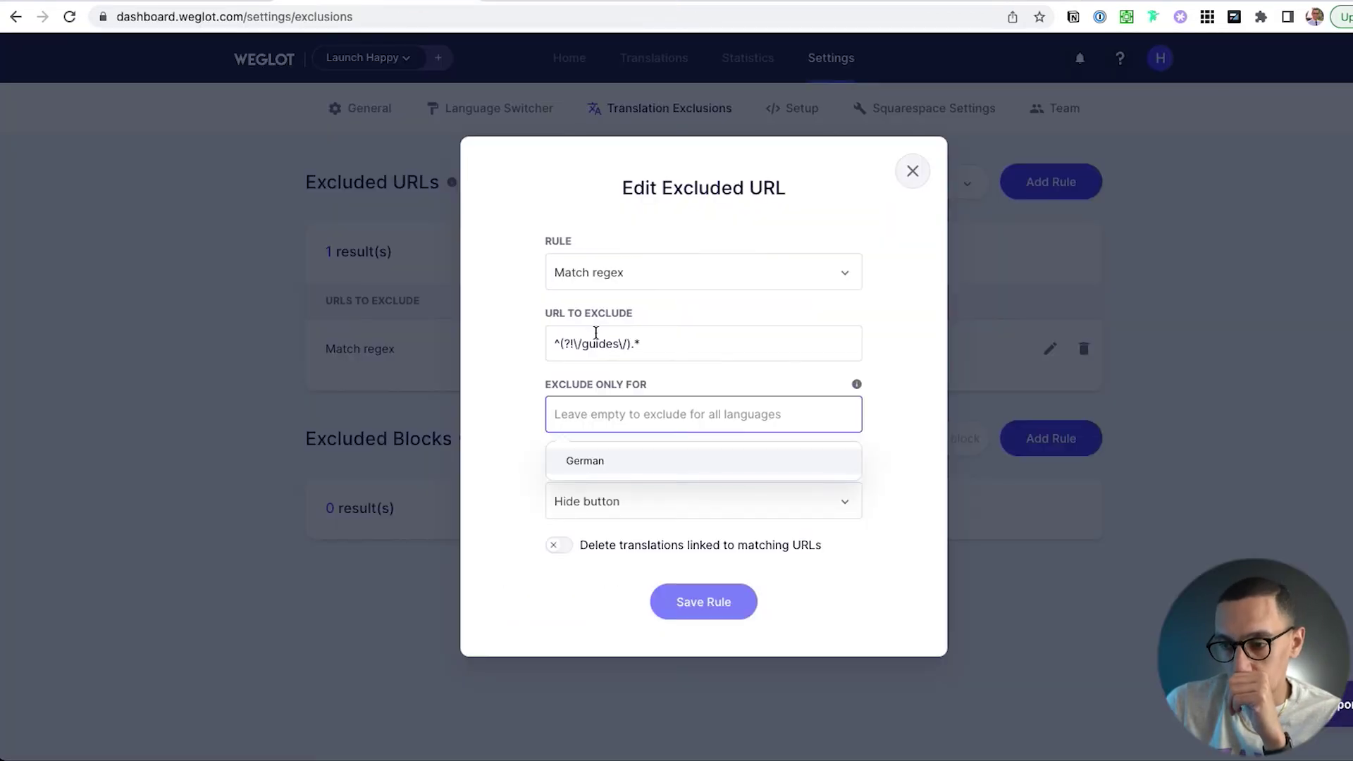
Change the excluded URL rule to Start with, set its URL to exclude to /, and view the matching URLs.
click(624, 276)
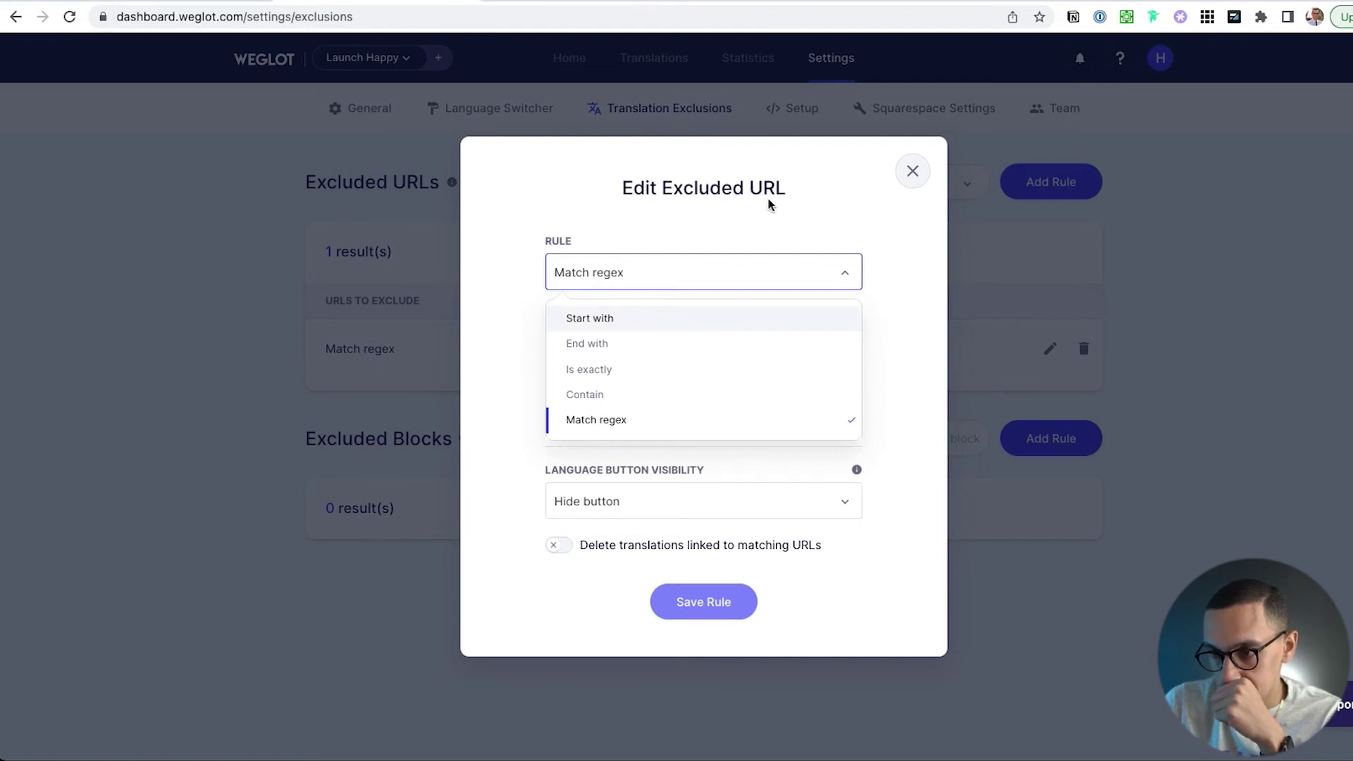
click(618, 330)
click(677, 345)
key(super+a)
key(BackSpace)
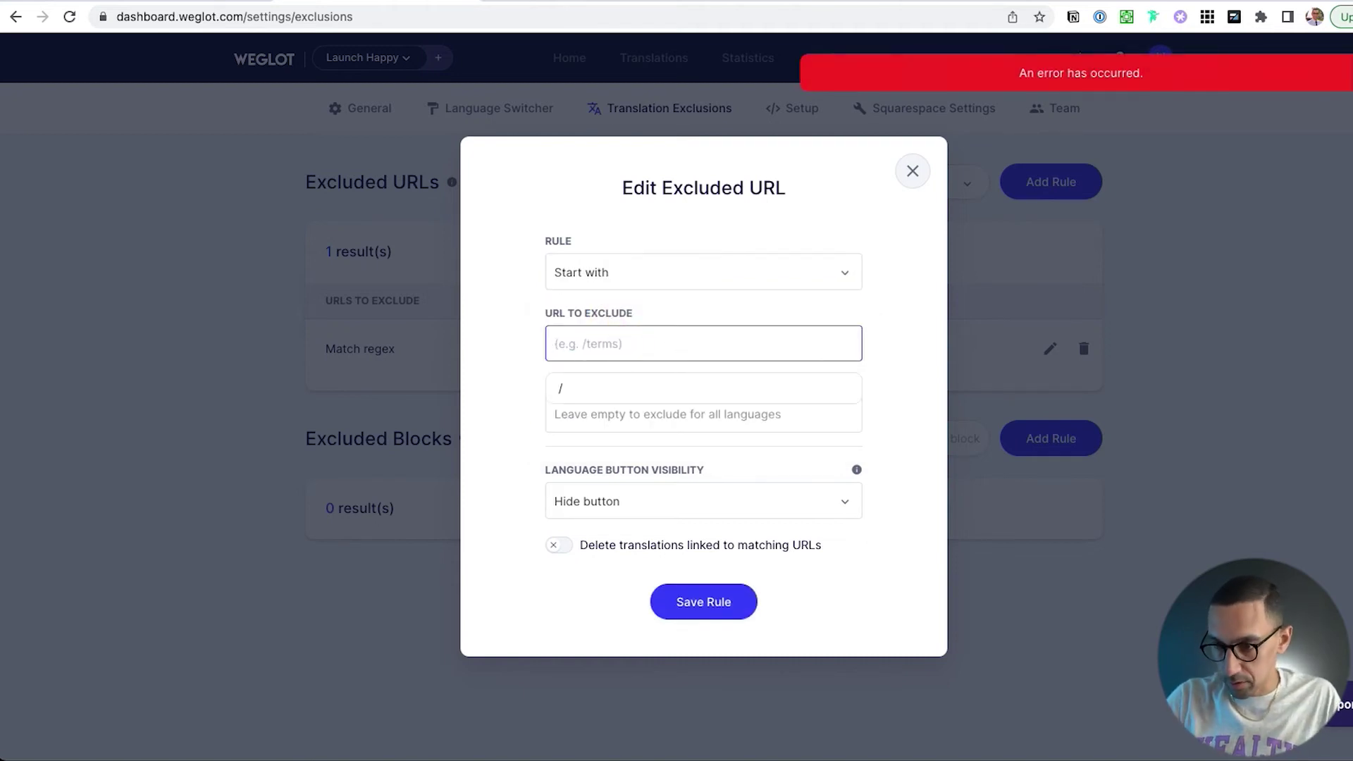
text(/)
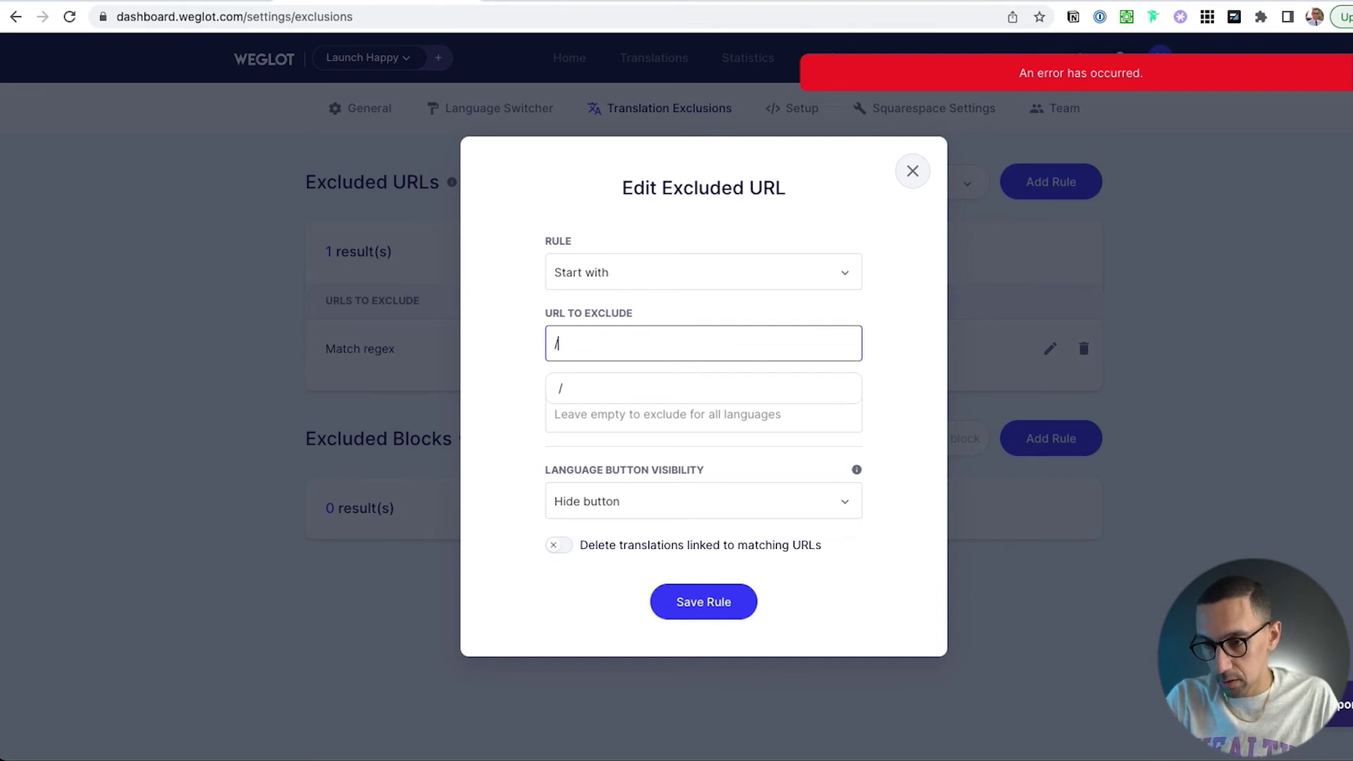
click(653, 389)
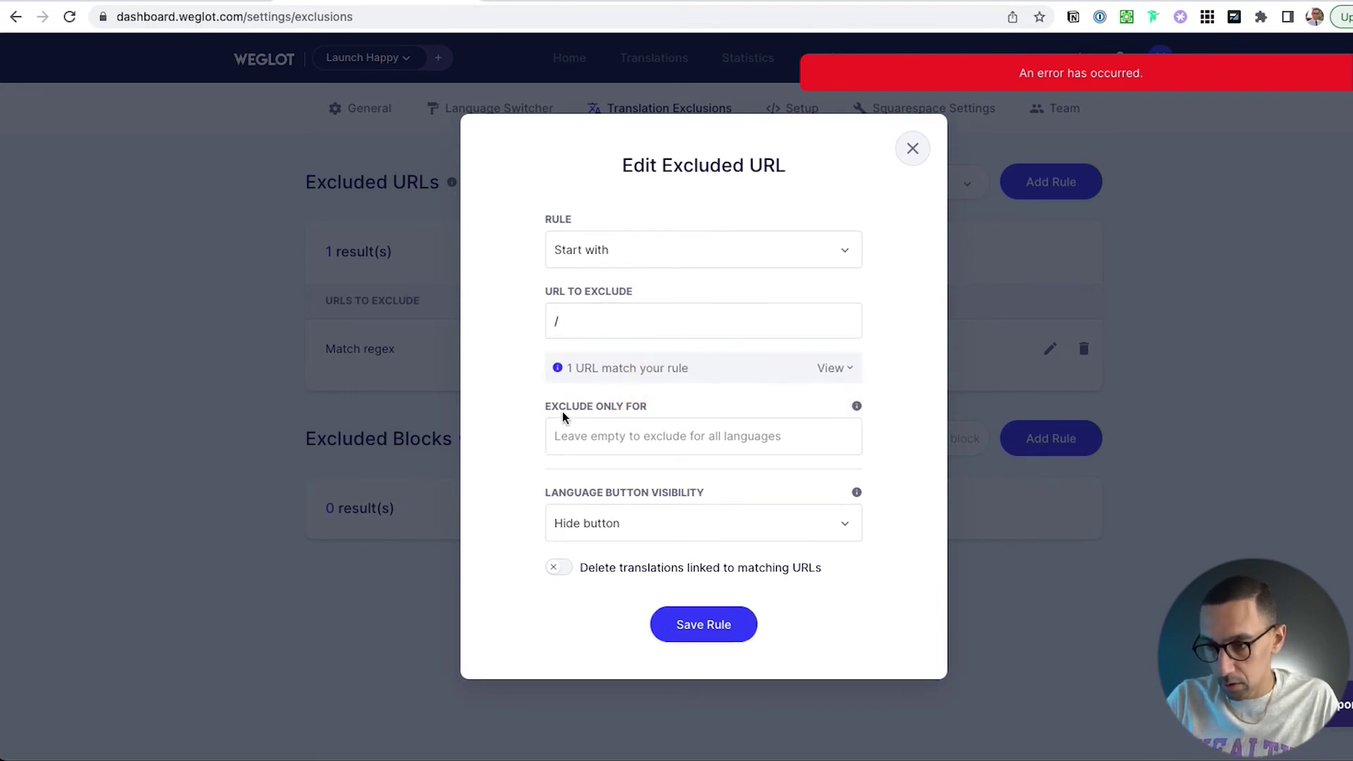
click(831, 367)
click(832, 366)
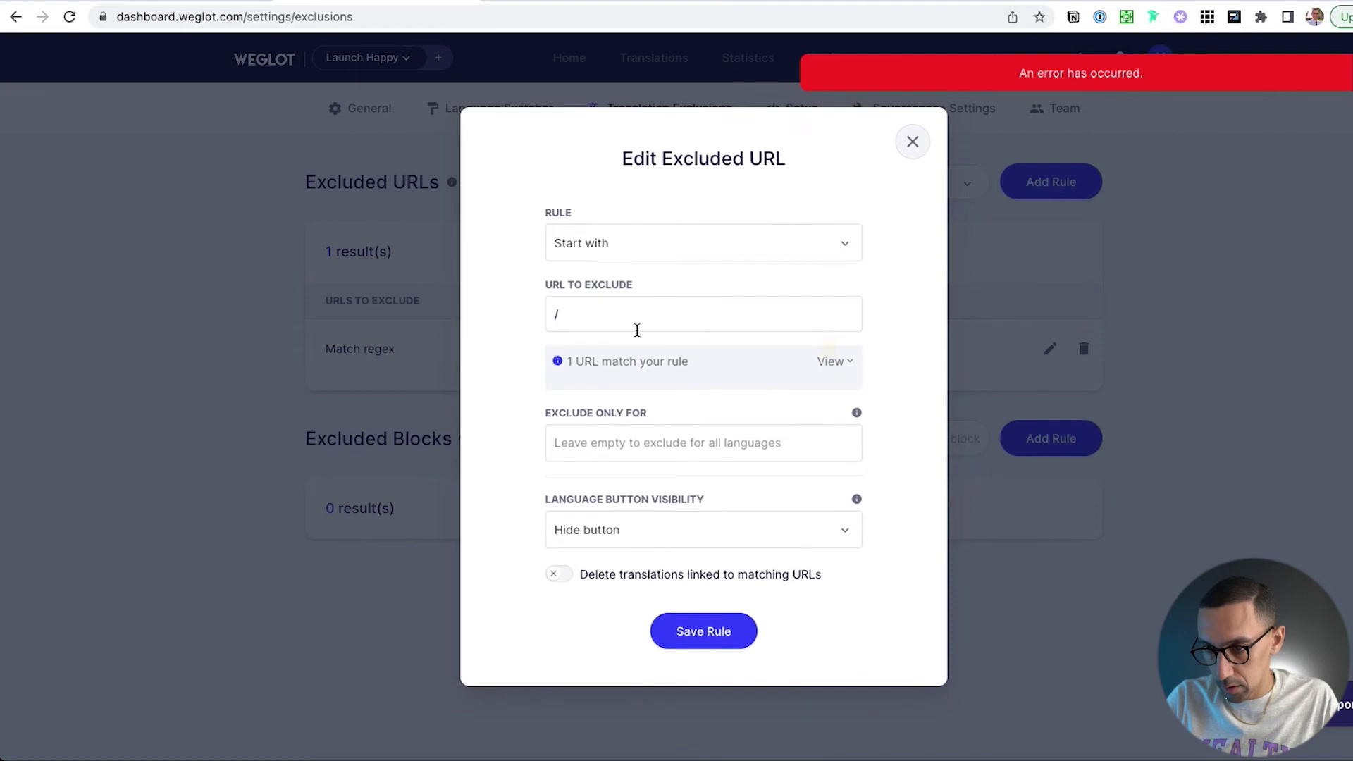
Try listing several paths in the rule's URL to exclude as "/, /about", clear the entry, and leave the rule editor.
click(623, 325)
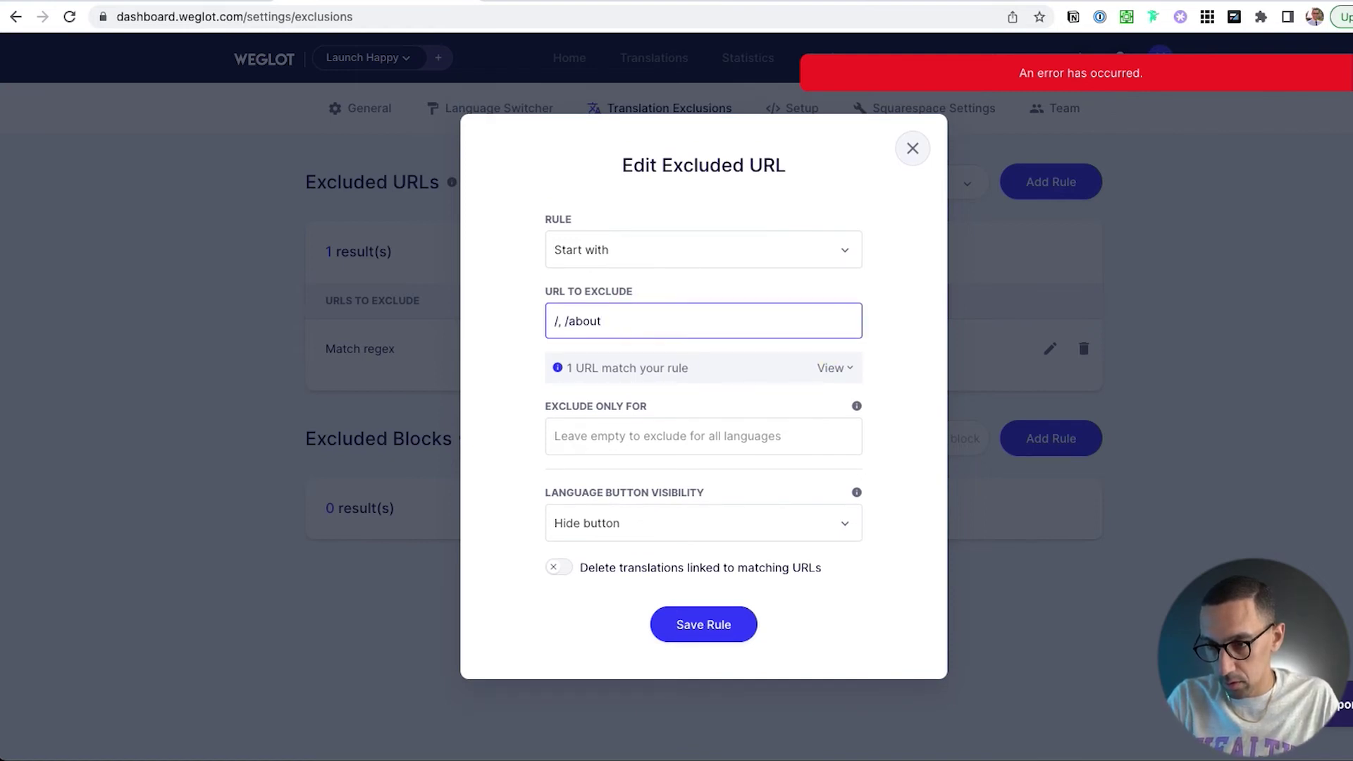
text(, /about,)
drag(614, 320, 551, 319)
key(BackSpace)
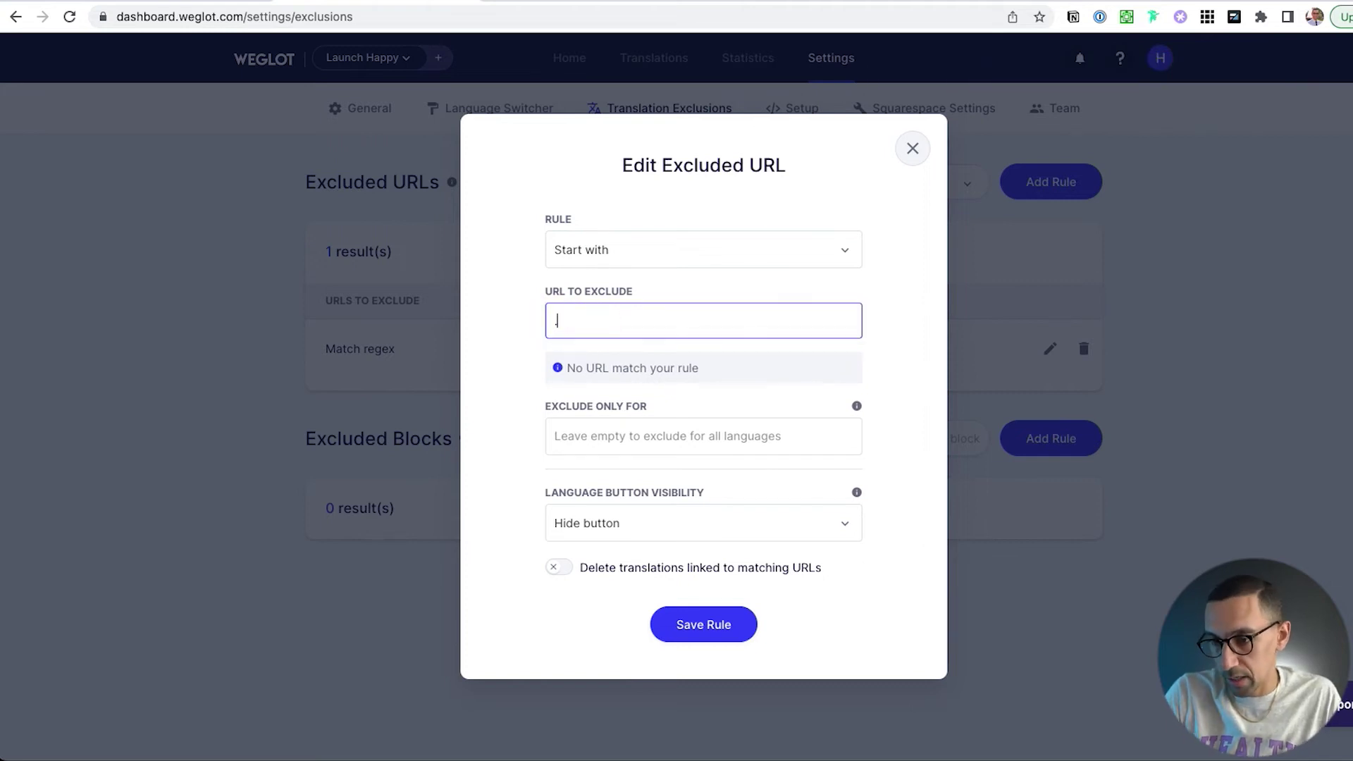
click(679, 112)
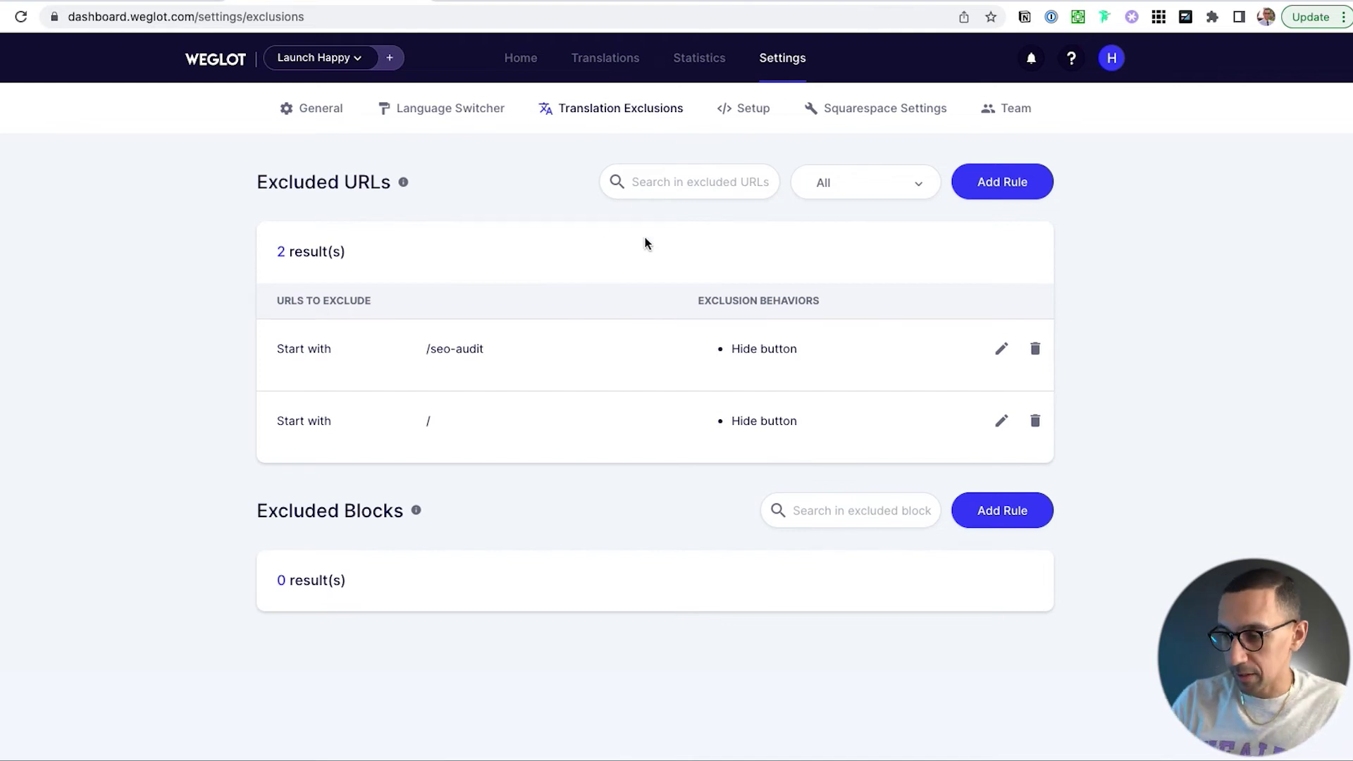
Open Weglot's support contact form and fill in the sender's name, the subject "Exclusion Help!!" and the account's e-mail address.
click(1303, 708)
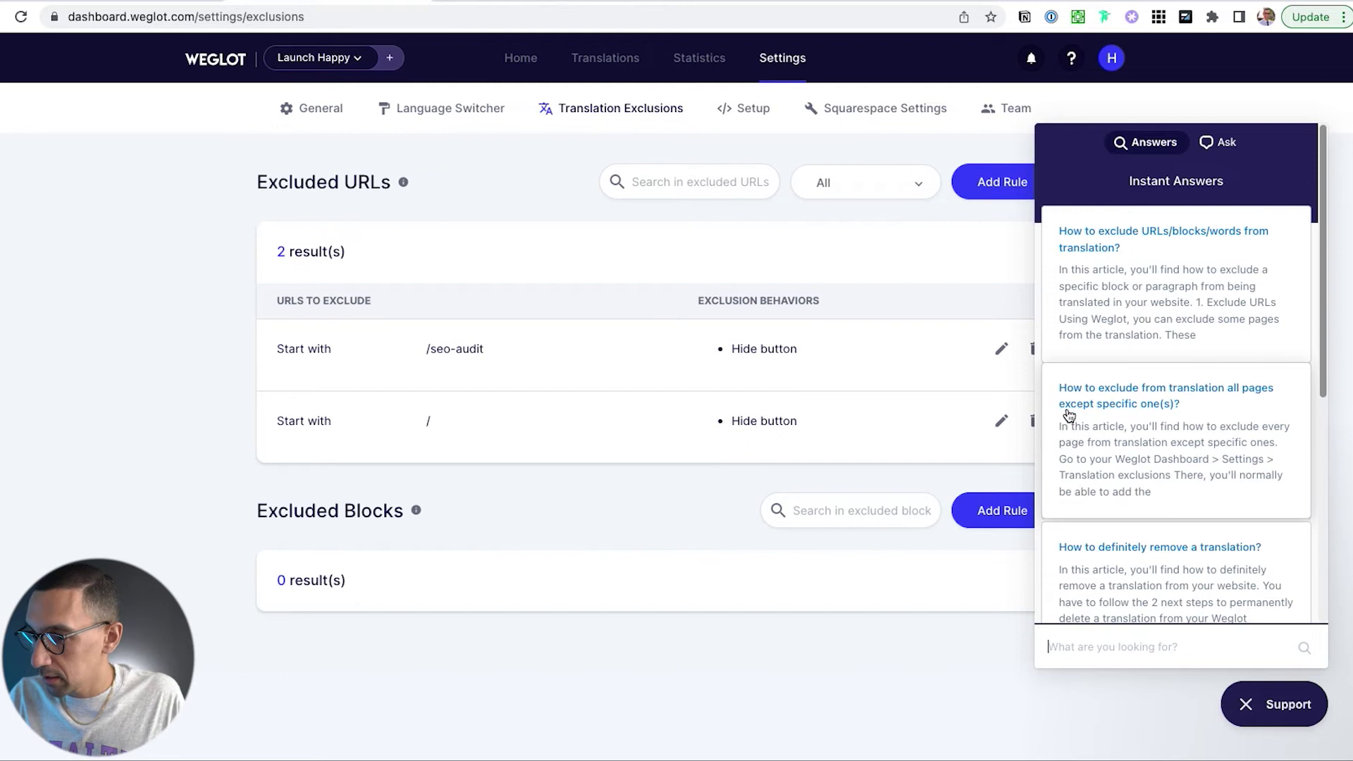
click(1193, 422)
click(1295, 162)
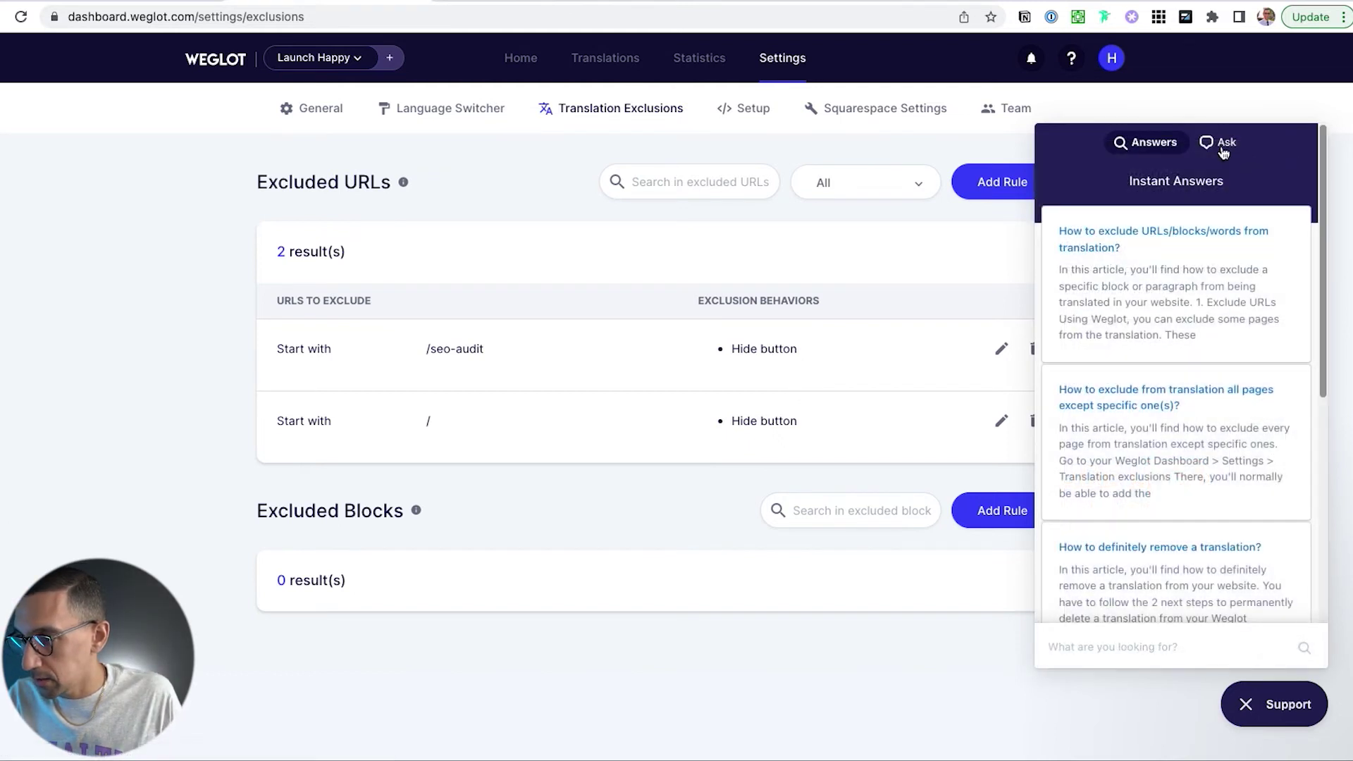
click(1221, 145)
text(David)
key(Tab)
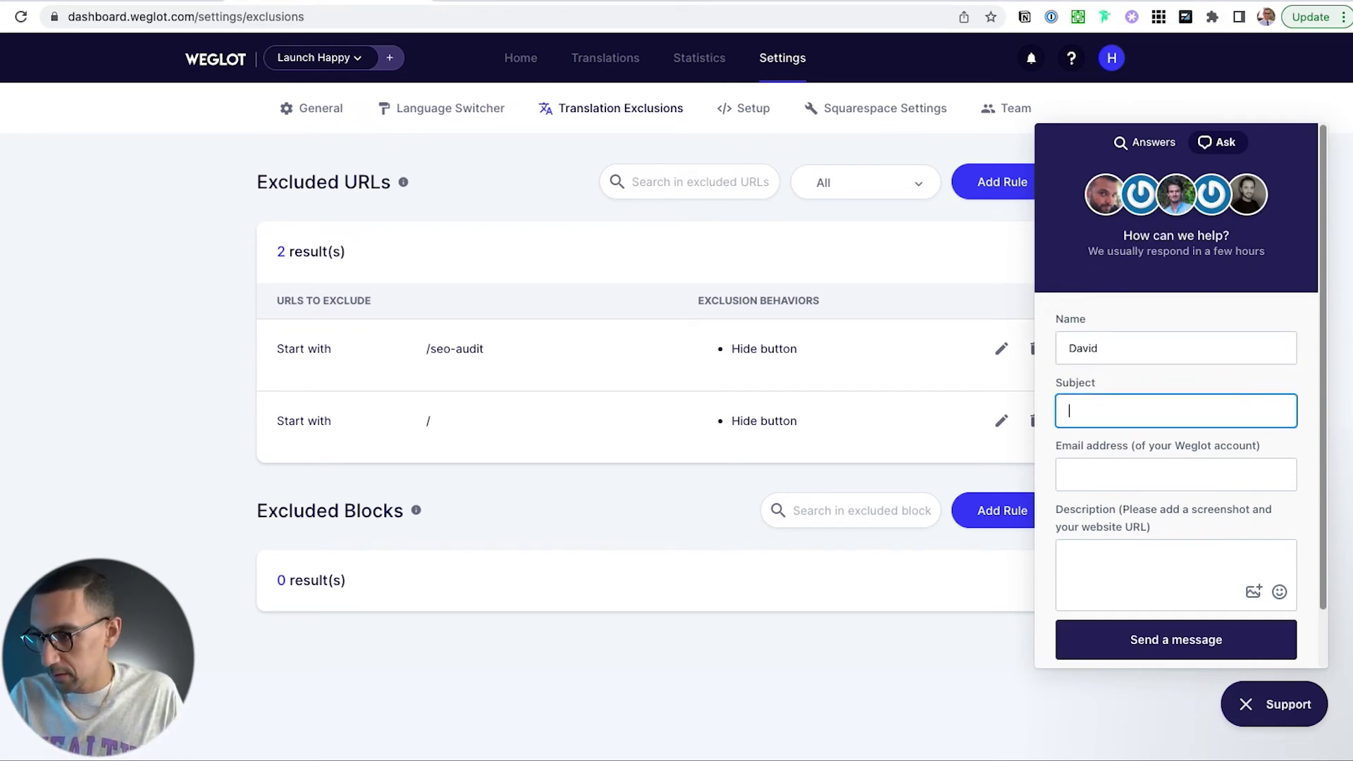
text(Exclusion Help!!)
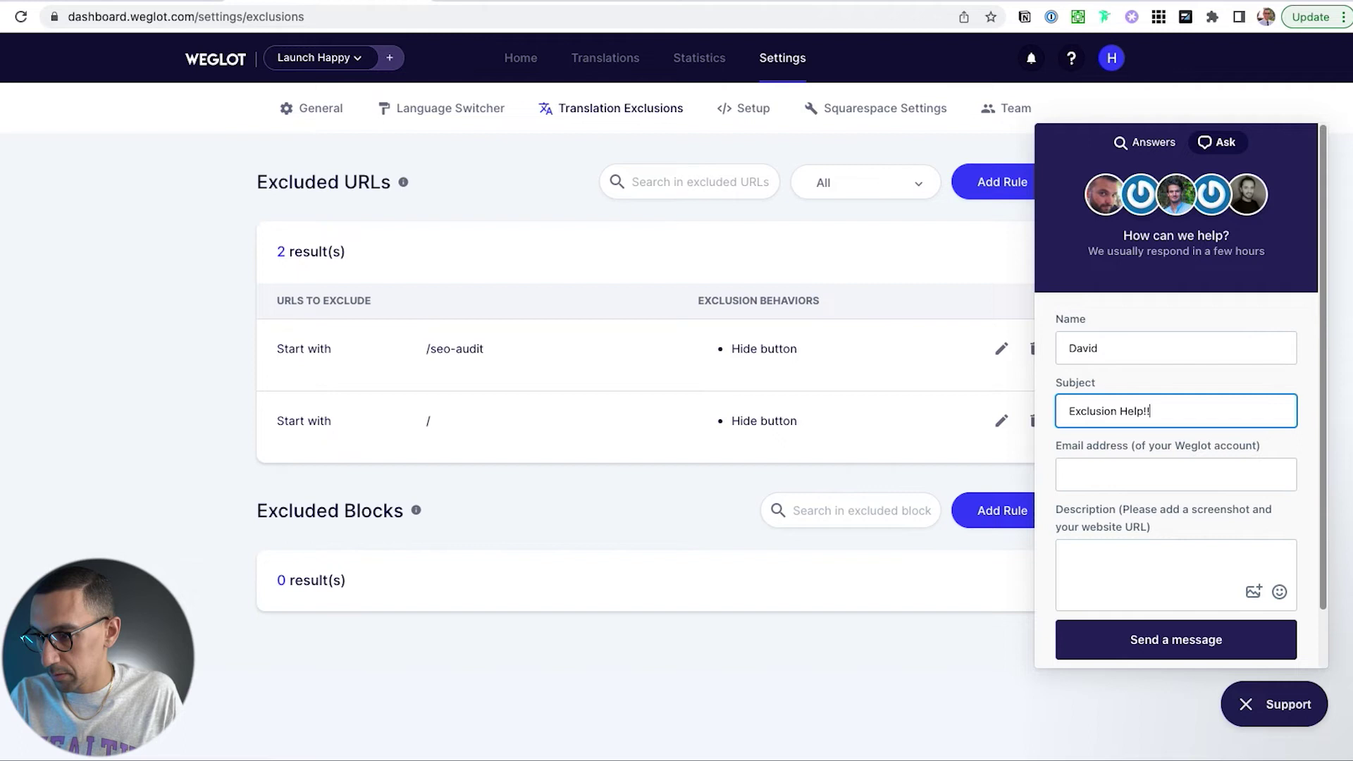
key(Tab)
key(super+v)
key(Tab)
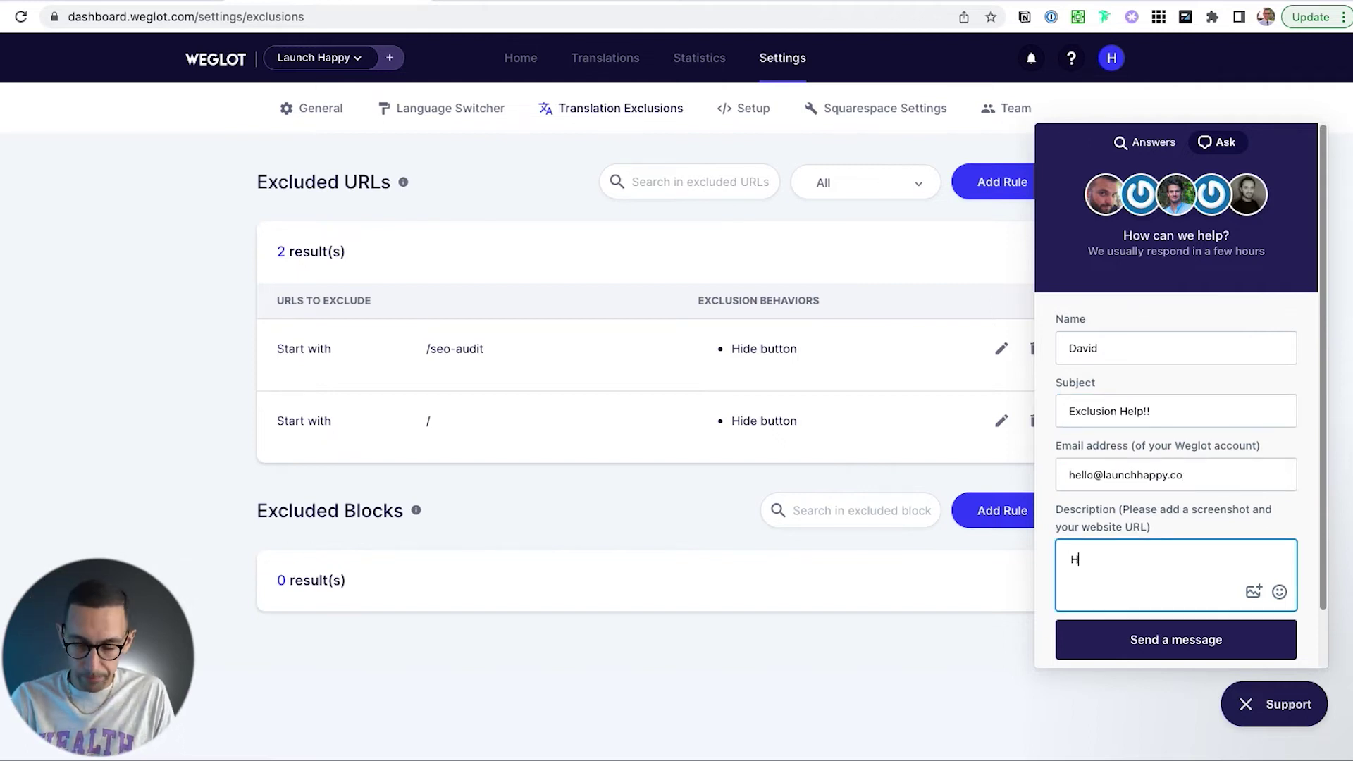
Write the description, asking to exclude everything on the site for translation EXCEPT everything that starts with the pasted paths, including the follow-up questions.
text(Hi! I want to )
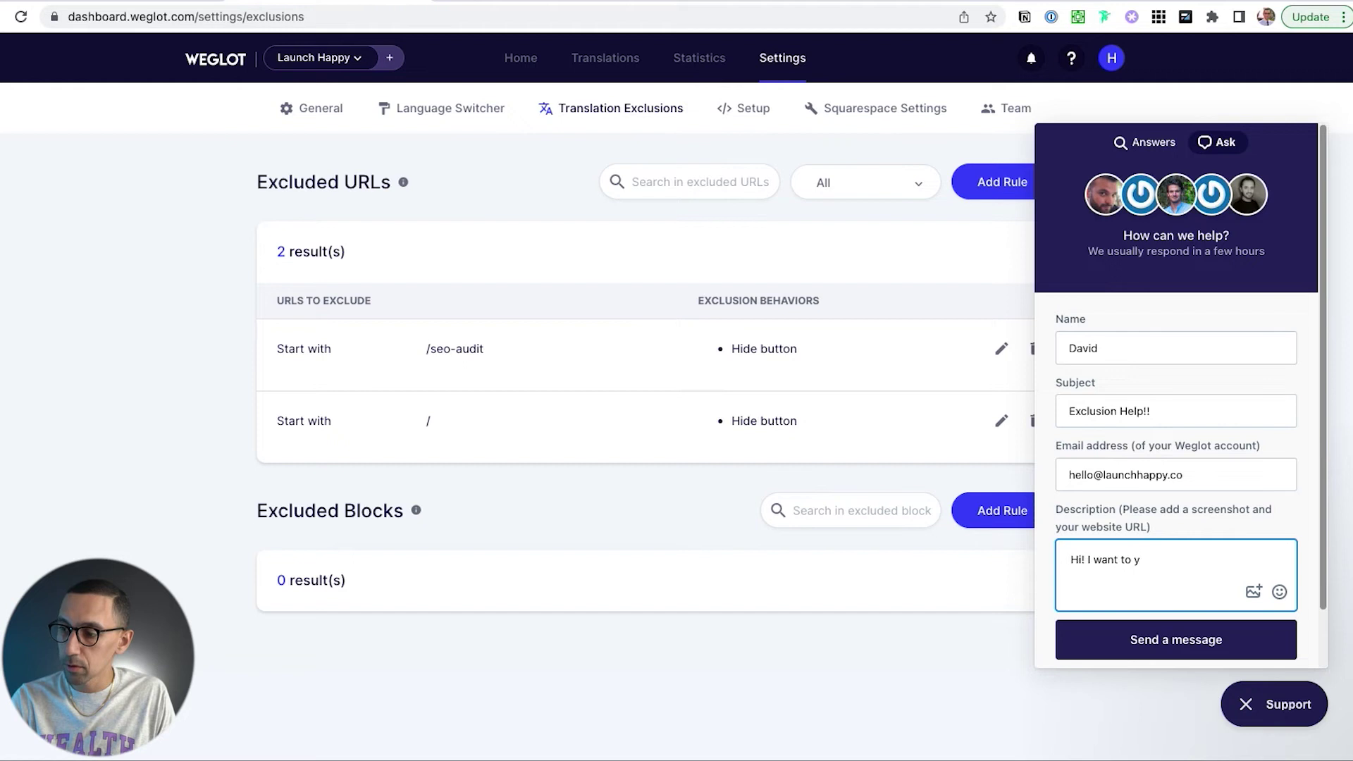
text(exclude )
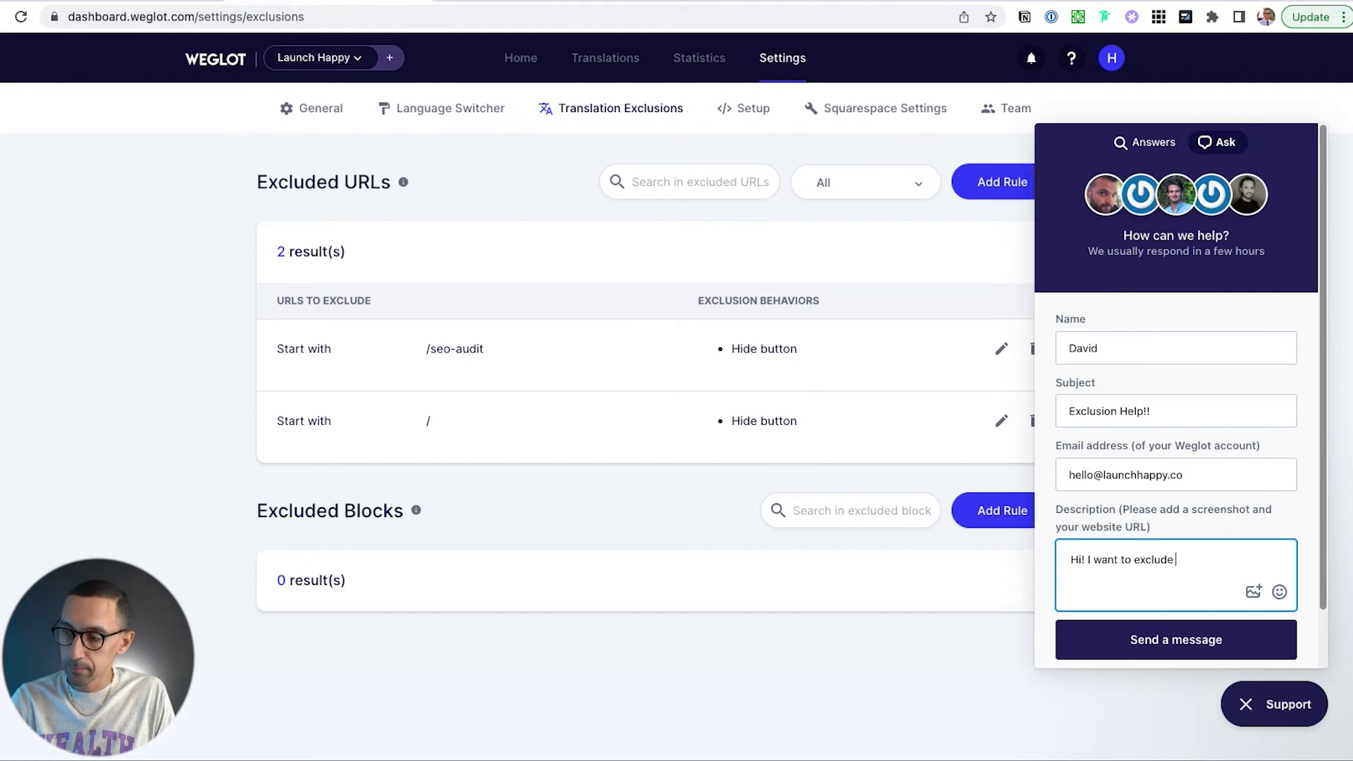
text(everything on my)
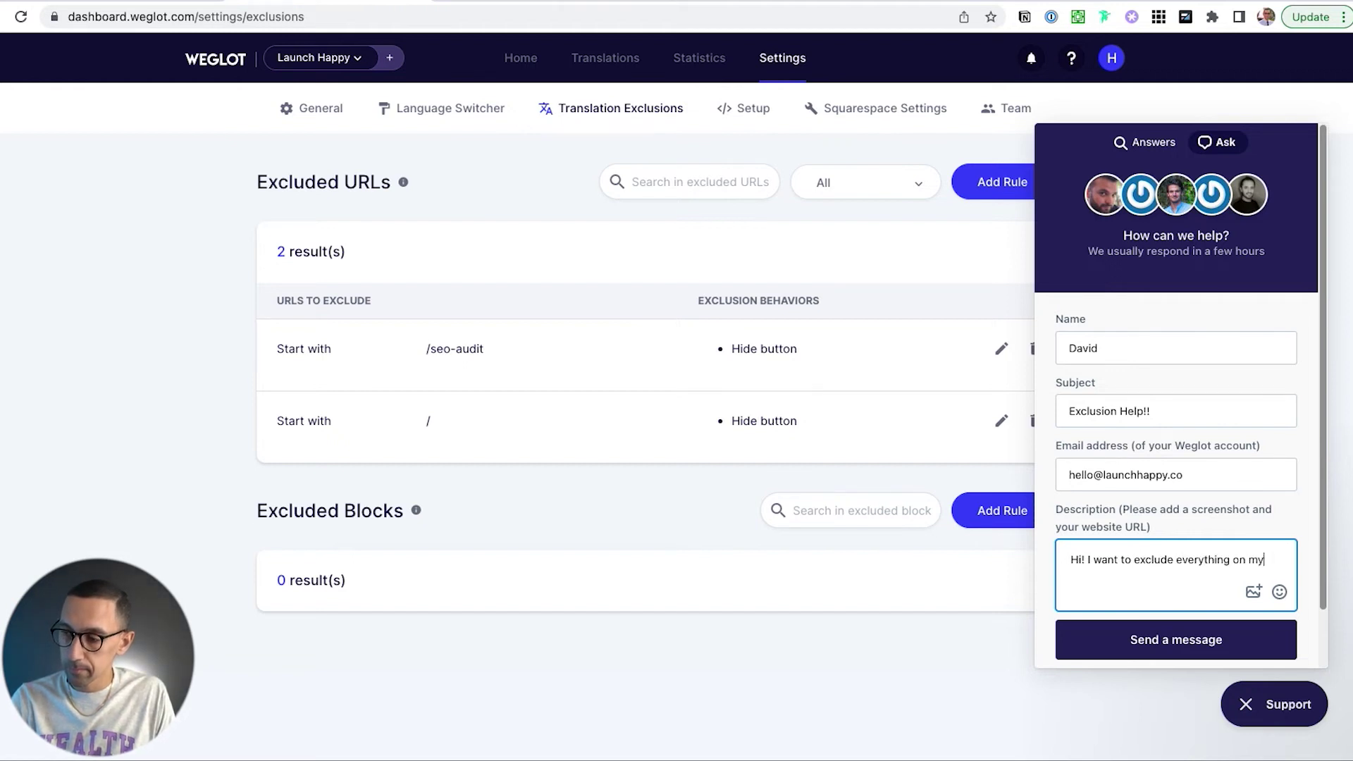
text( site for translation)
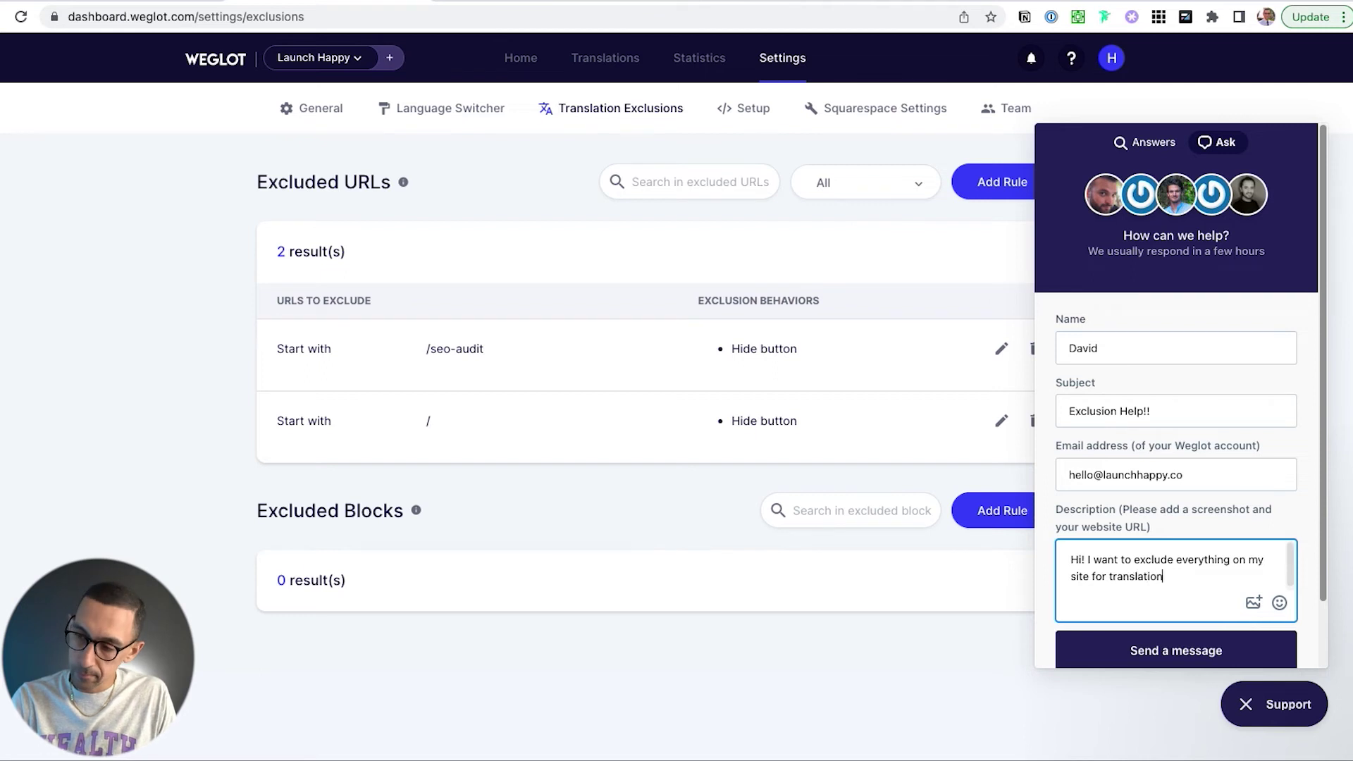
text( except)
key(super+v)
double_click(1183, 550)
text(EX)
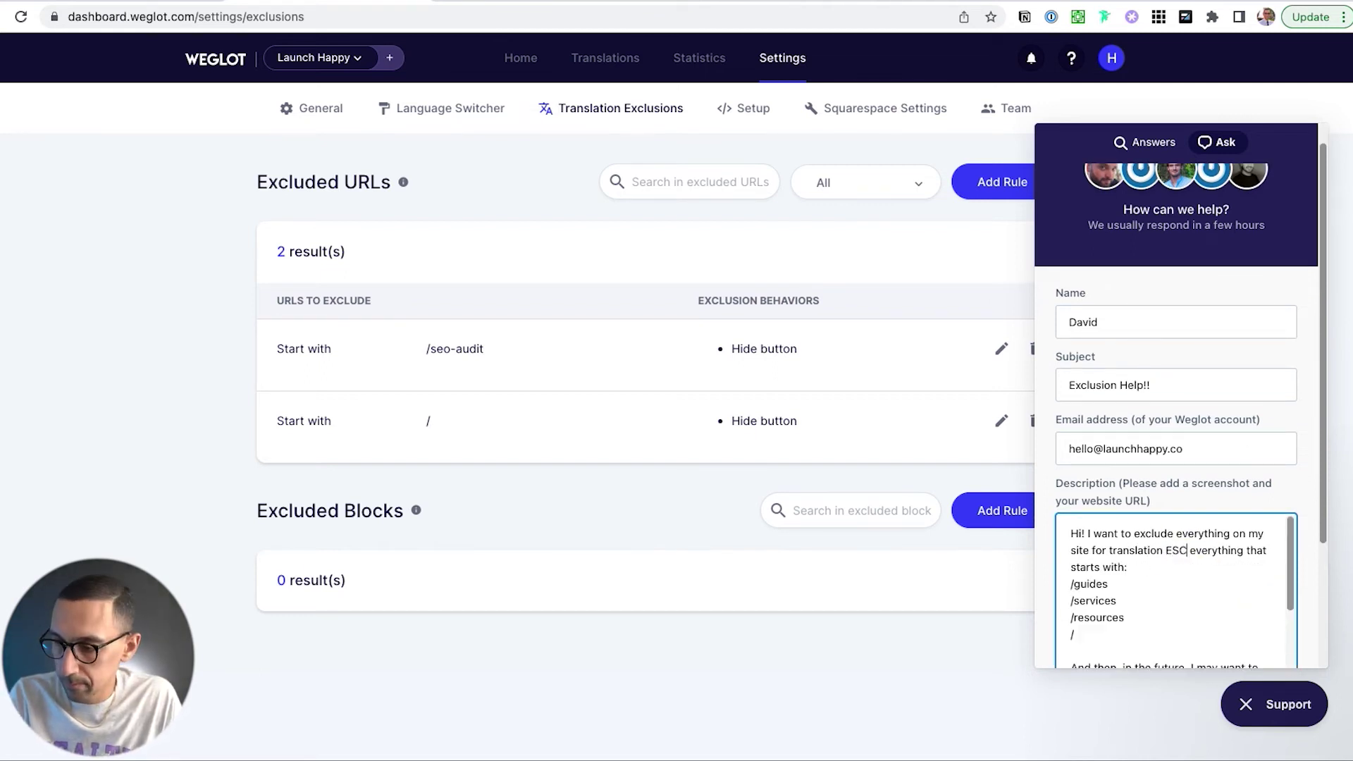
text(CEPT)
key(super+a)
click(1147, 563)
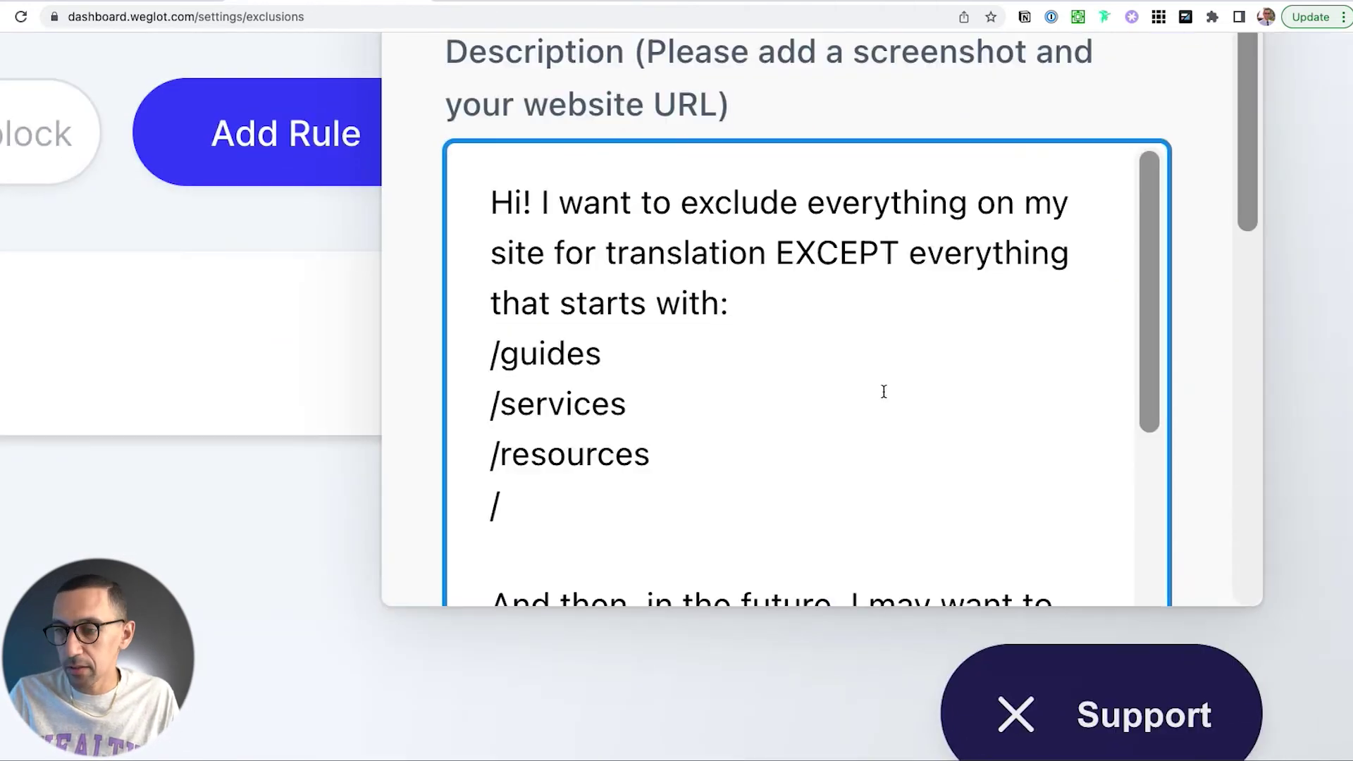
Check the SEO Packages page in the Squarespace preview and complete the last path in the description as /seo-packages.
scroll(1183, 561, down, 1)
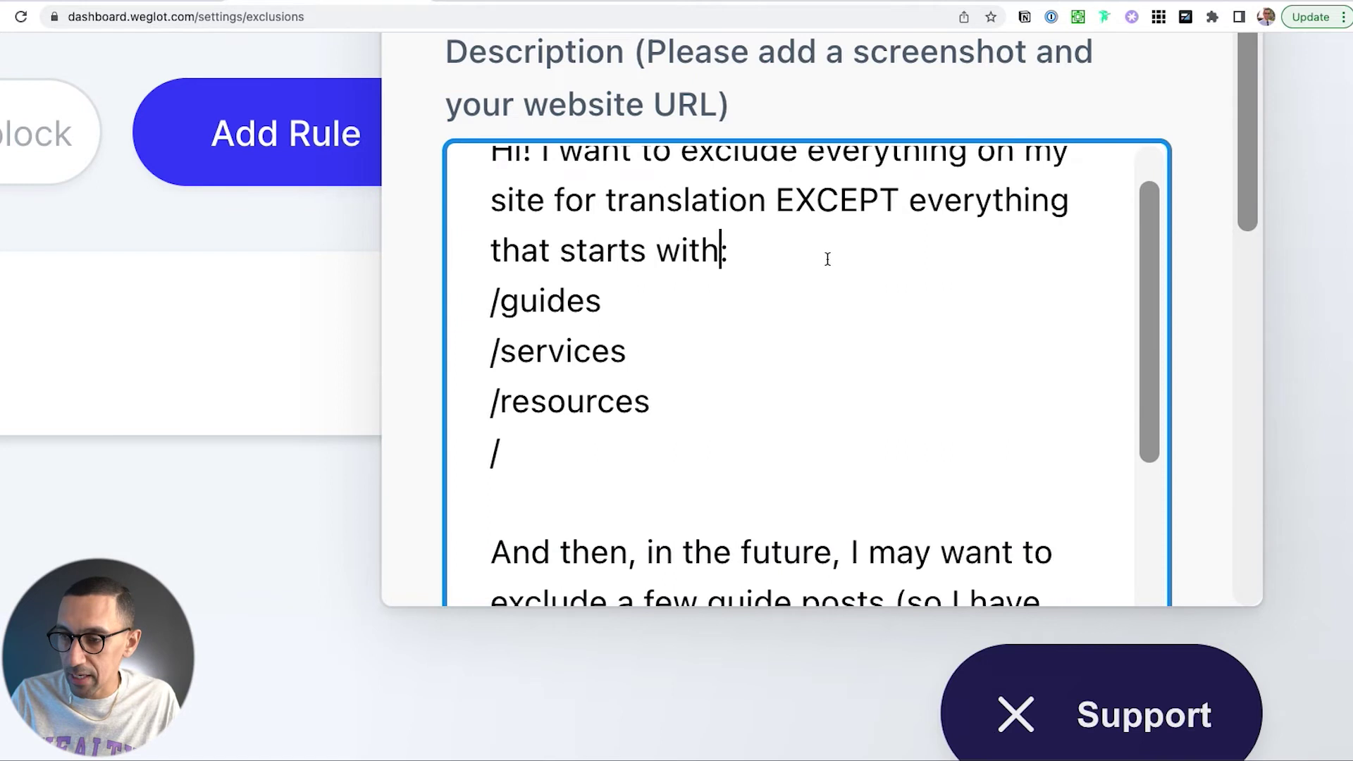
scroll(824, 259, down, 1)
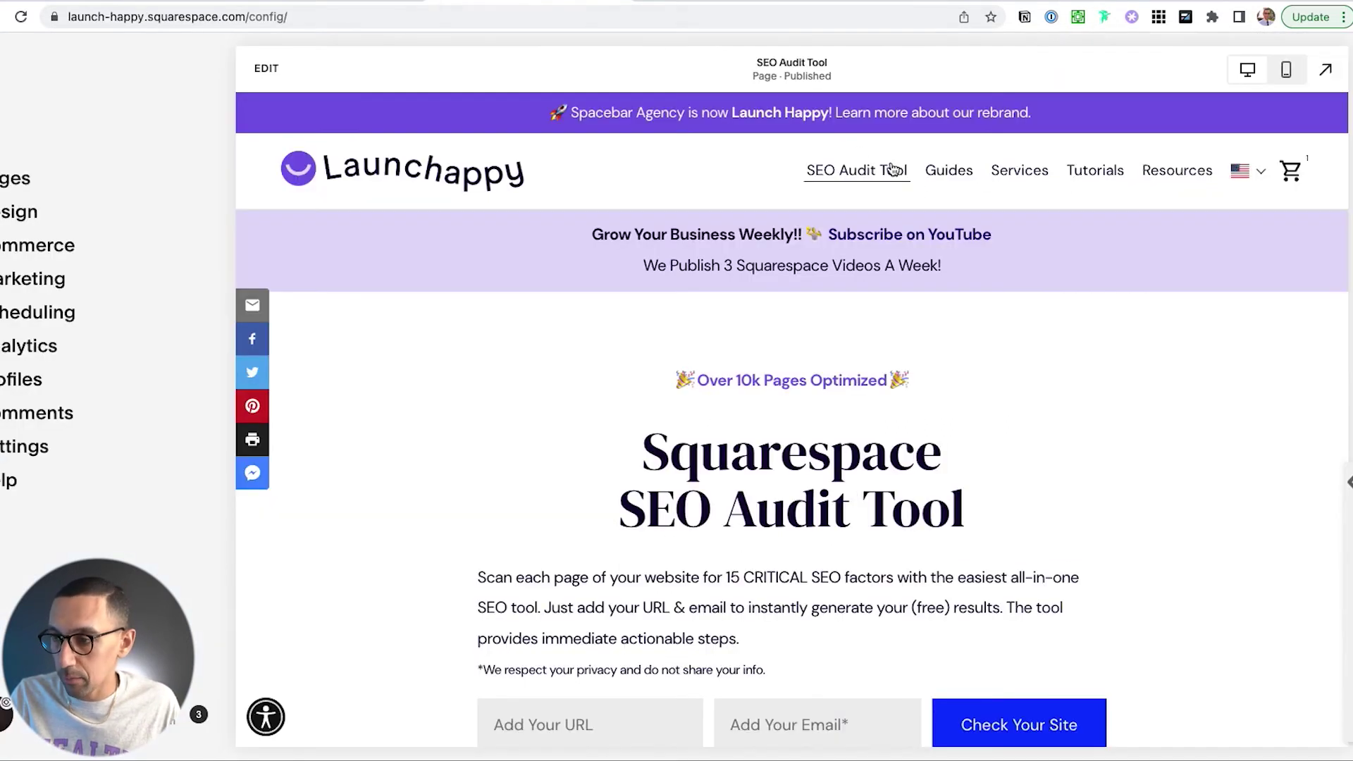
mouse_move(1023, 175)
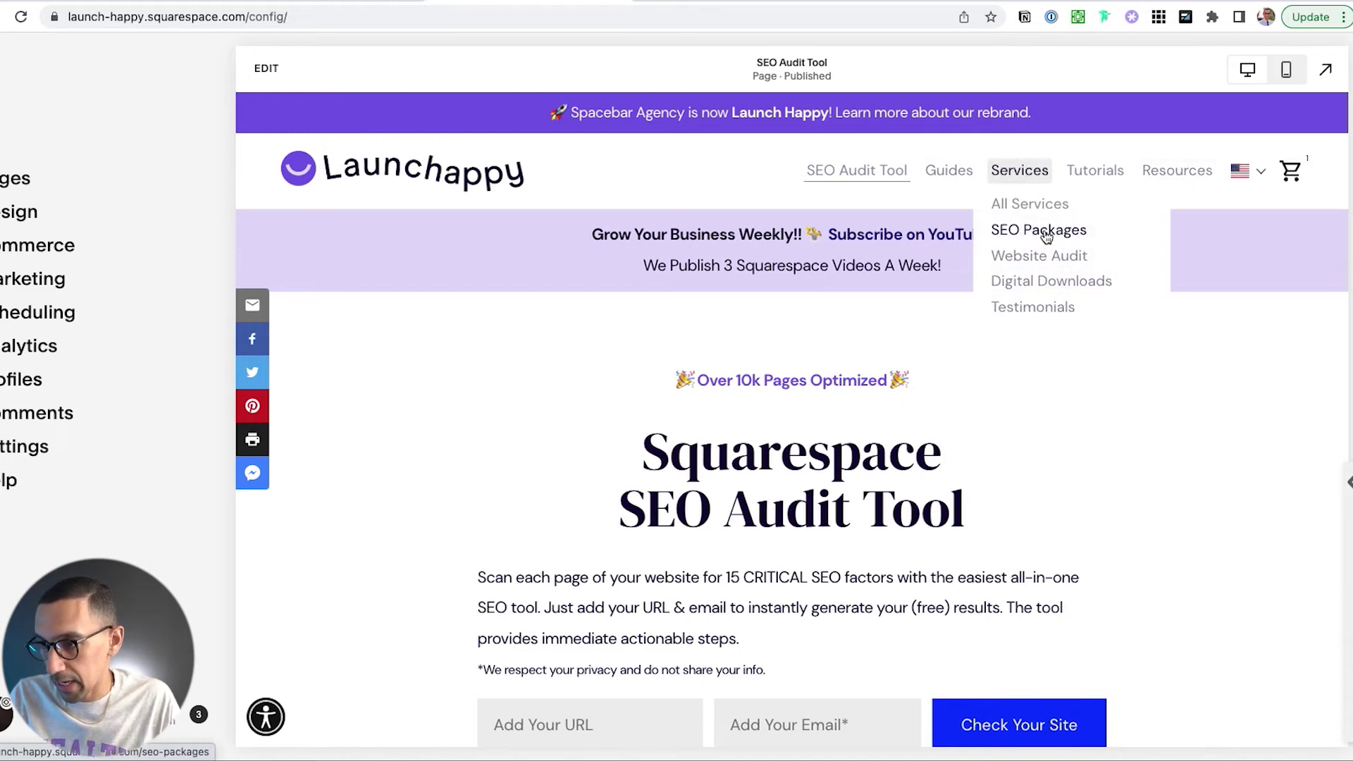
click(1044, 230)
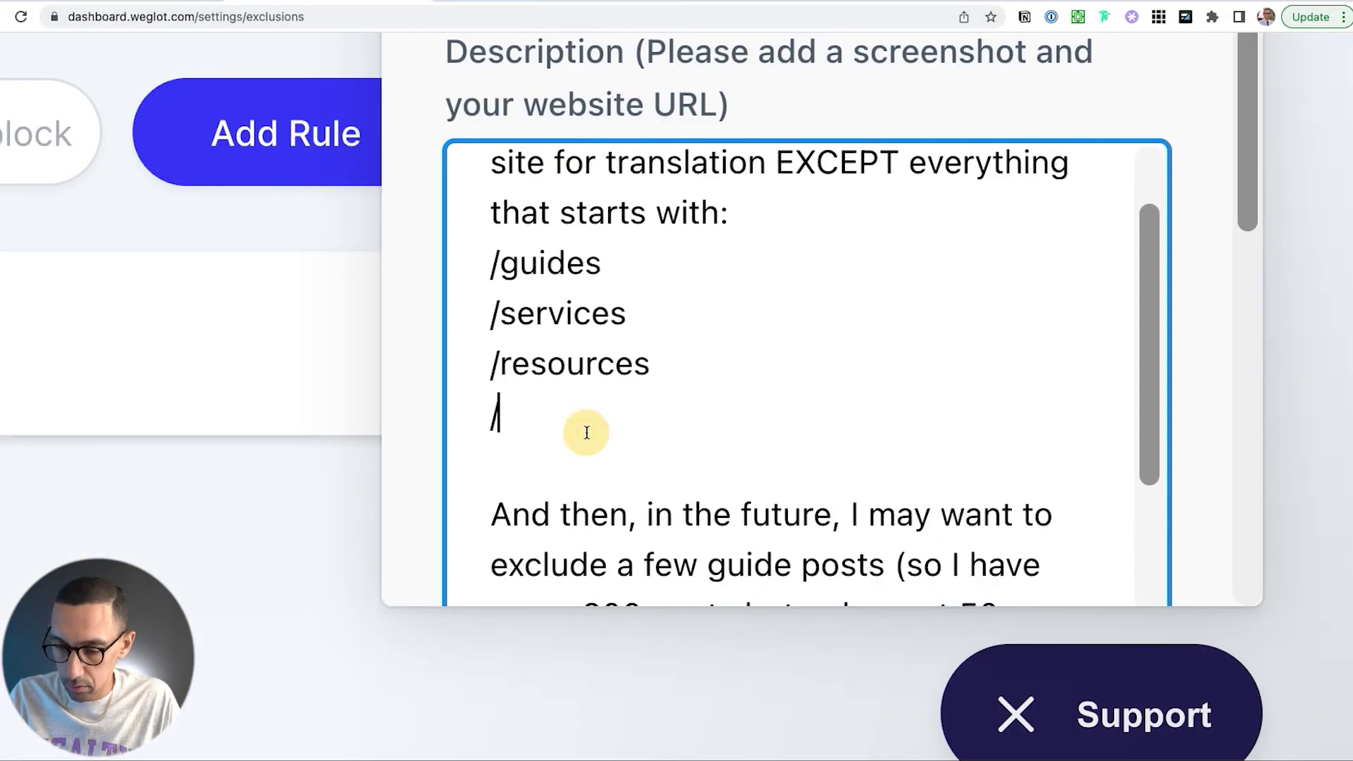
text(seo-page)
key(BackSpace)
key(BackSpace)
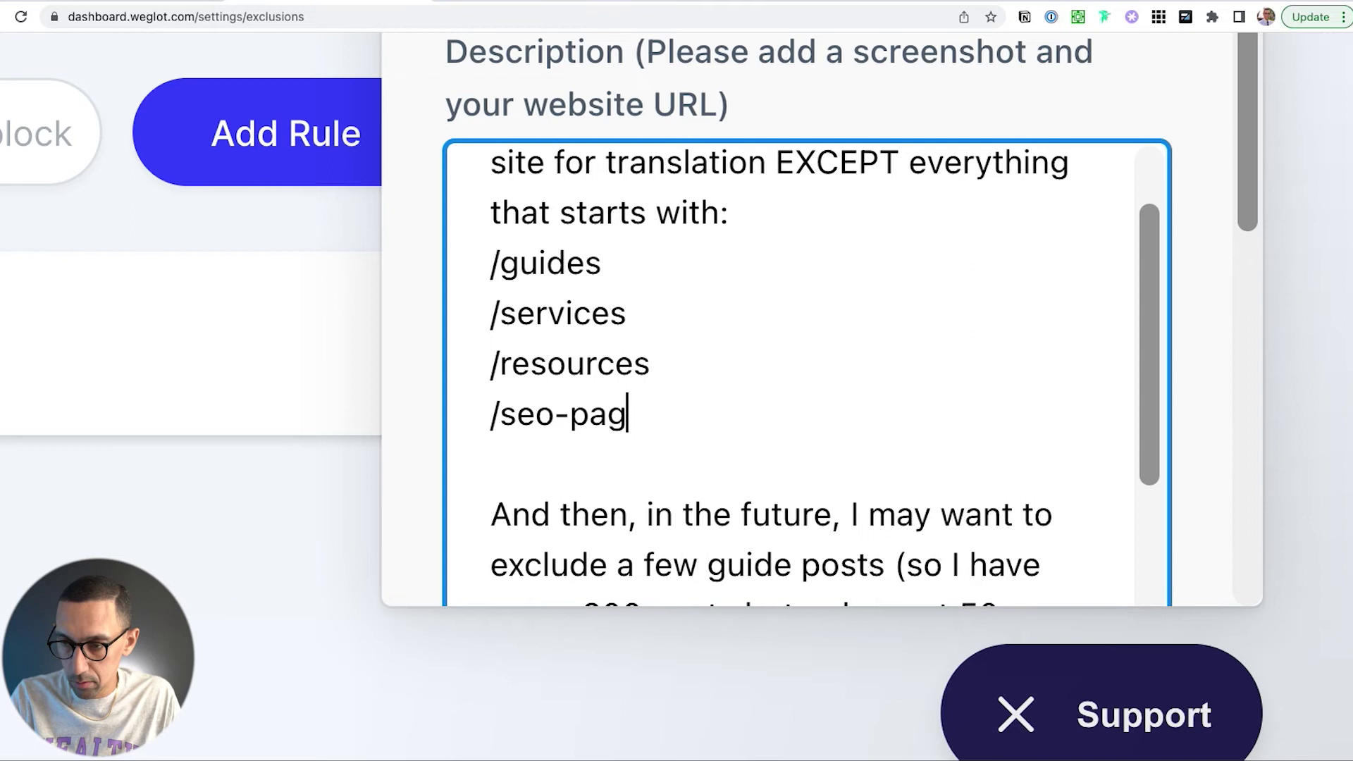
text(ckages)
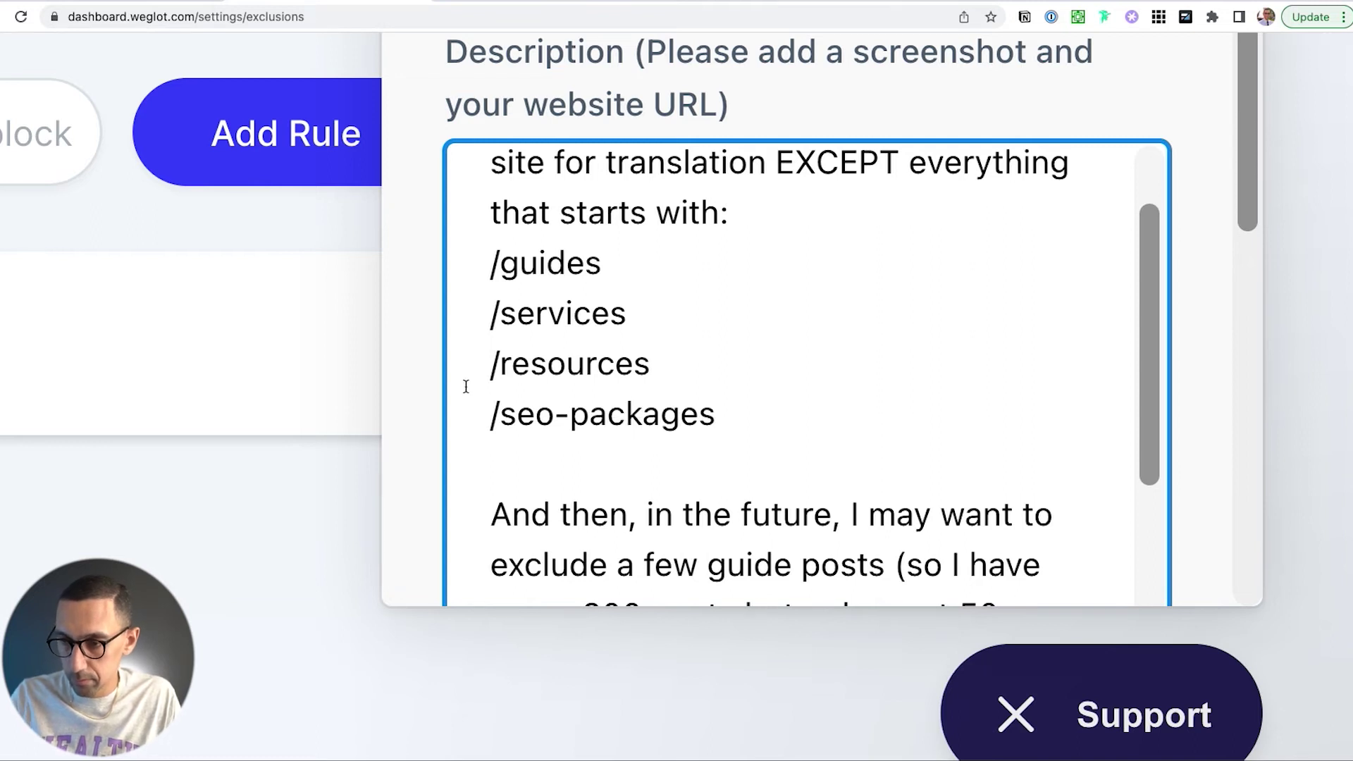
Add a separate "/" line below /guides in the description's list of paths.
click(623, 259)
key(Return)
text(/)
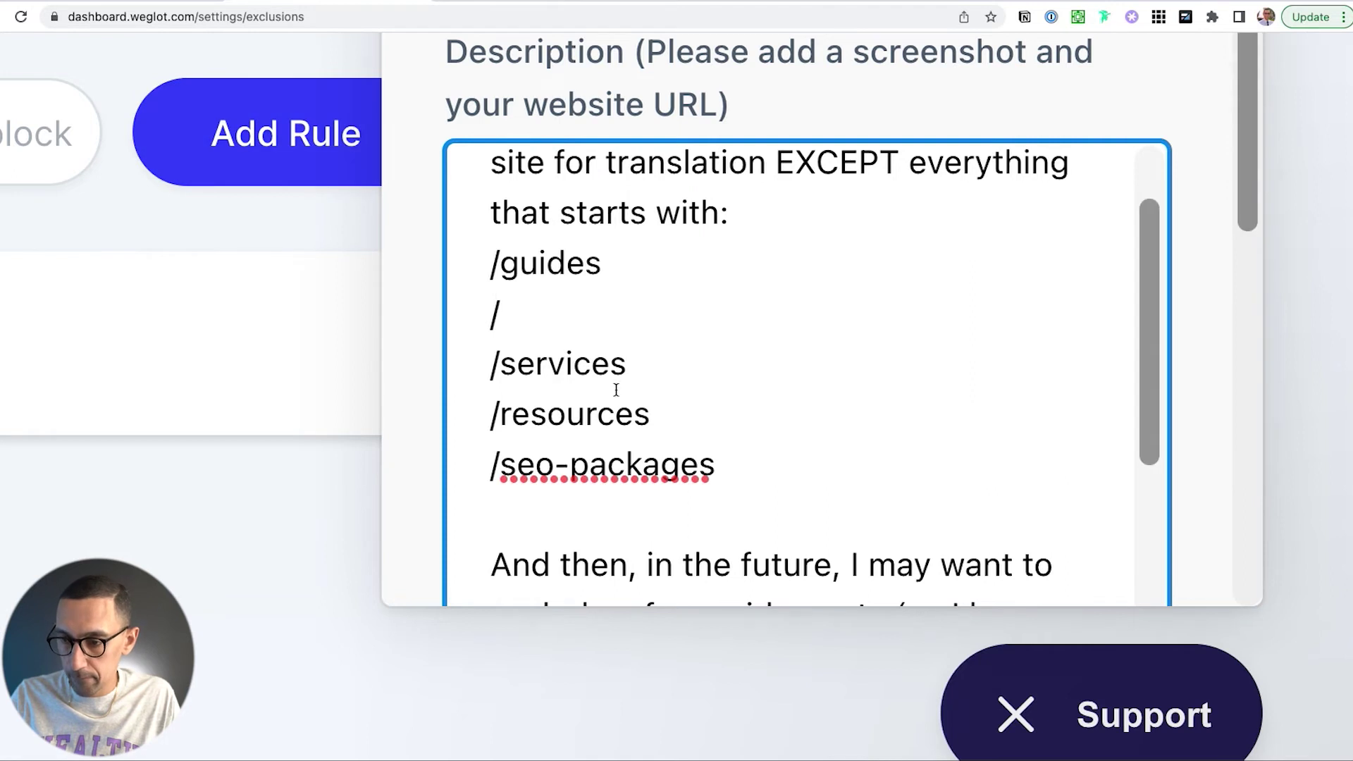
click(652, 507)
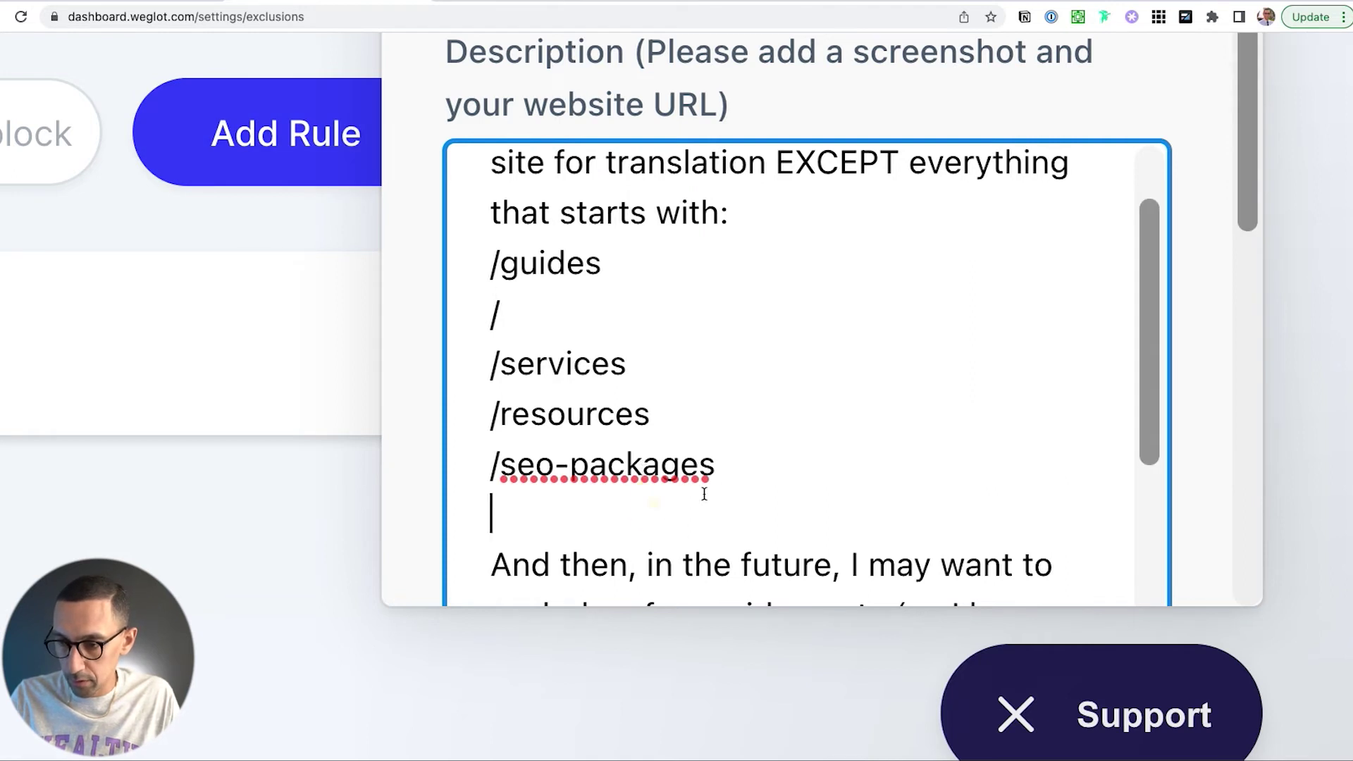
Shorten "guide posts" to "guides" in the description's sentence about future exclusions.
key(super+a)
scroll(778, 495, down, 3)
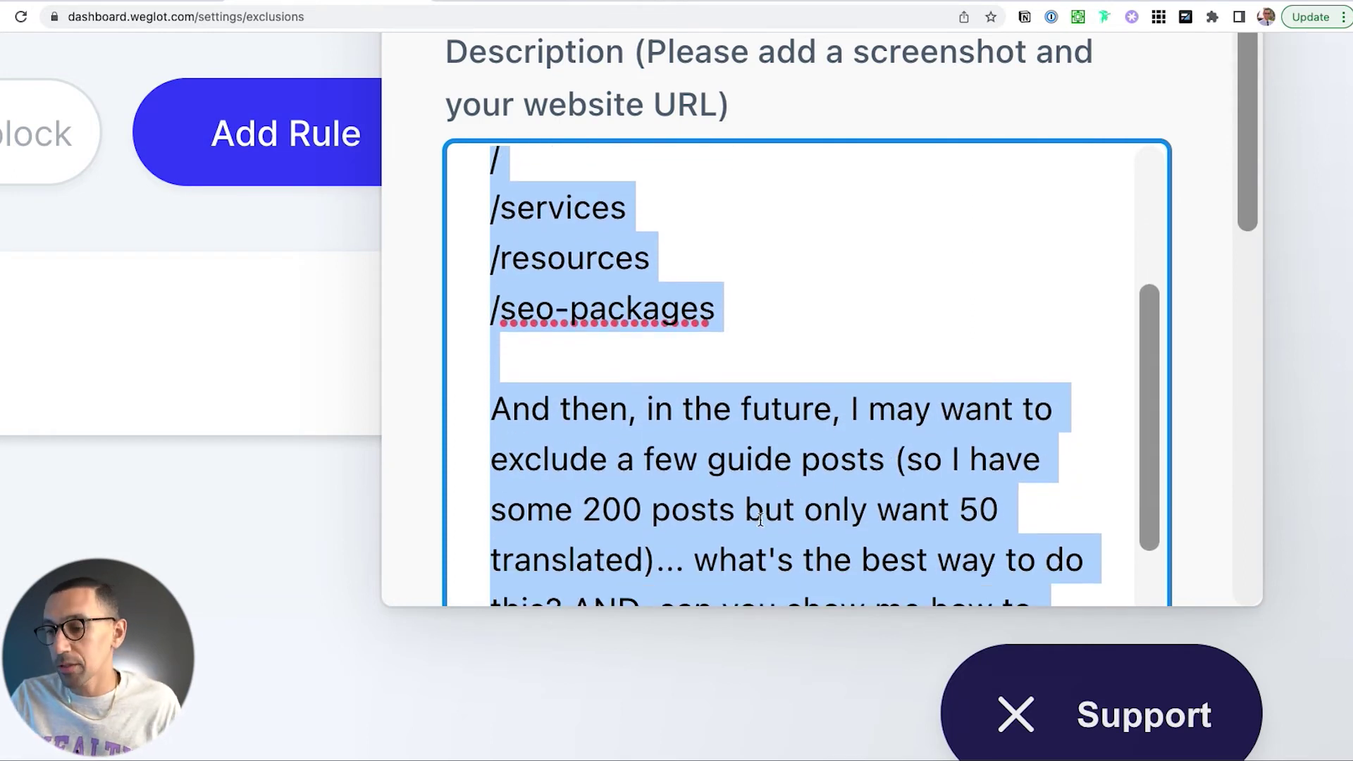
scroll(760, 520, down, 2)
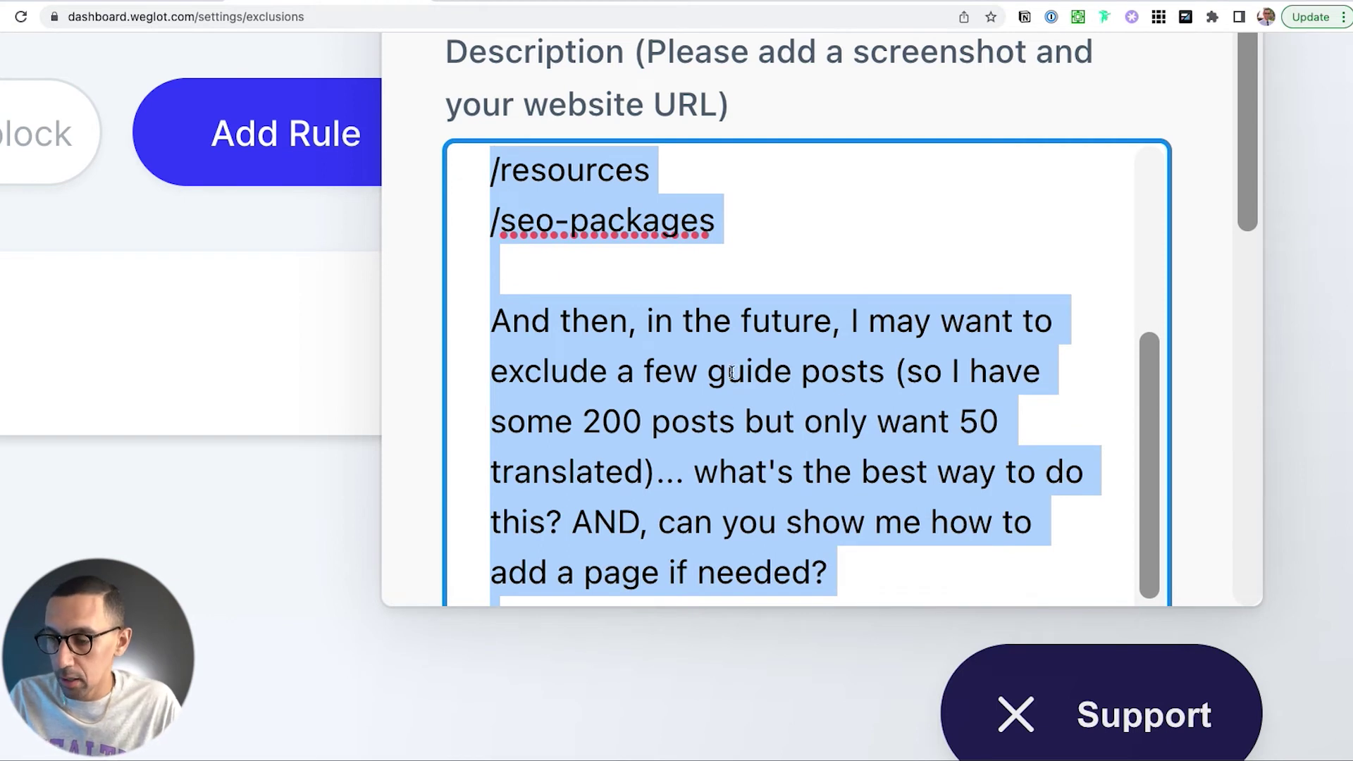
click(797, 379)
click(882, 374)
key(BackSpace)
key(BackSpace)
key(BackSpace)
key(BackSpace)
key(BackSpace)
key(BackSpace)
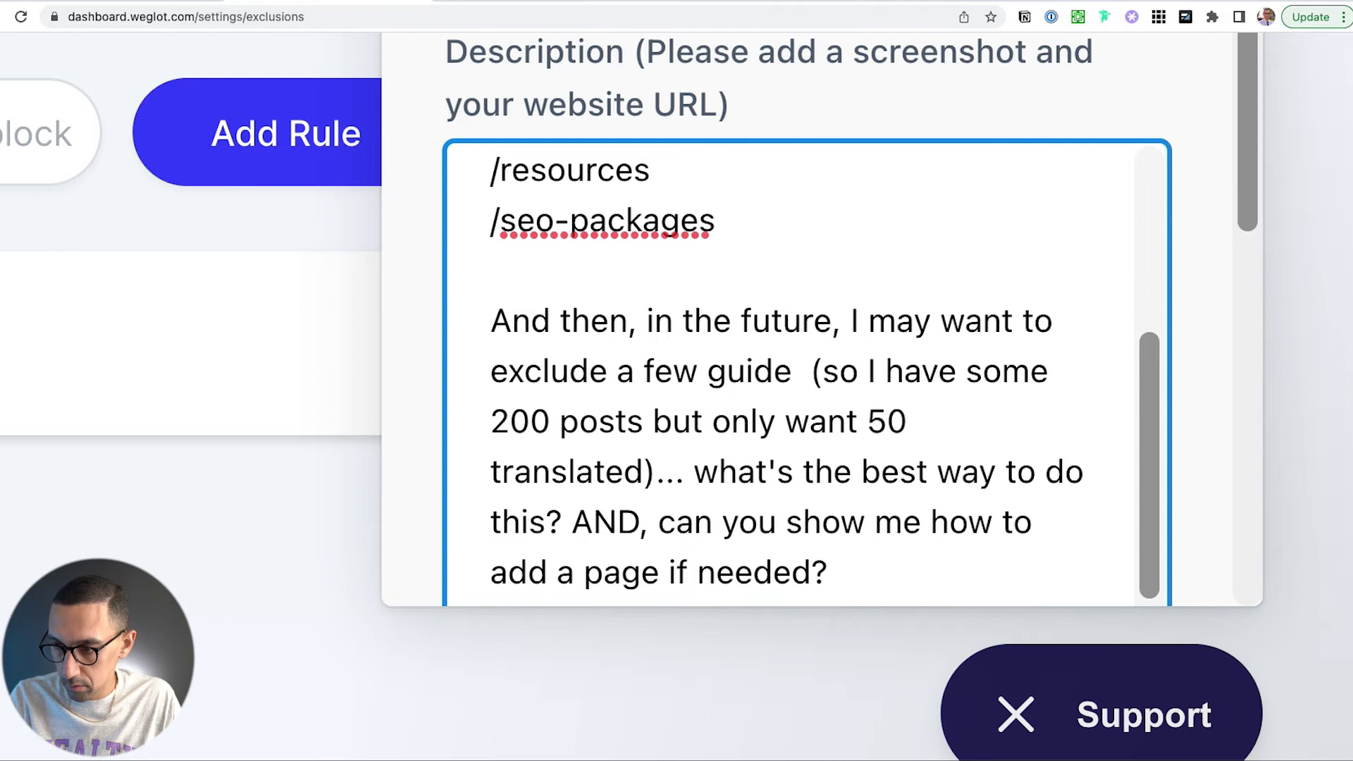
text(s)
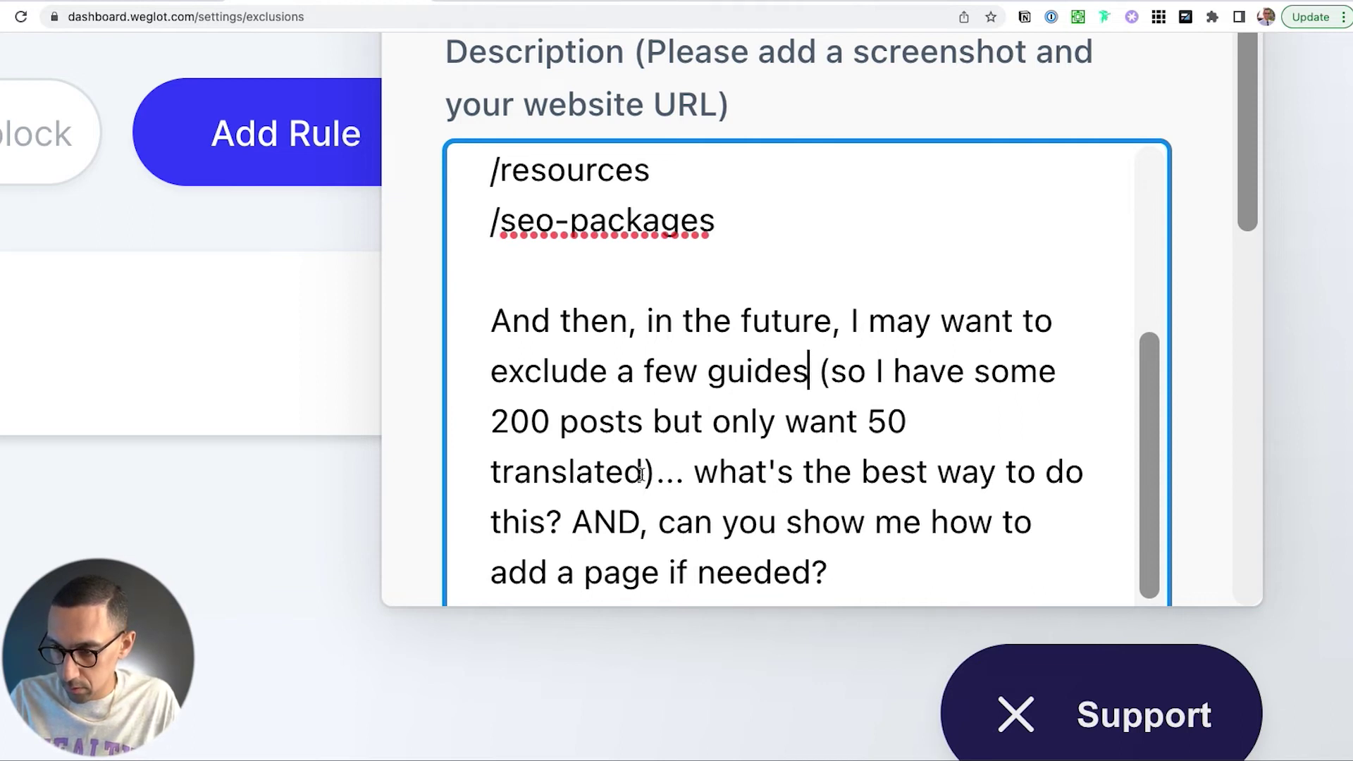
Insert "for /guides:" after "in the future," and move the question starting with "AND, can you show me" into its own paragraph.
click(841, 324)
text(for /guides:)
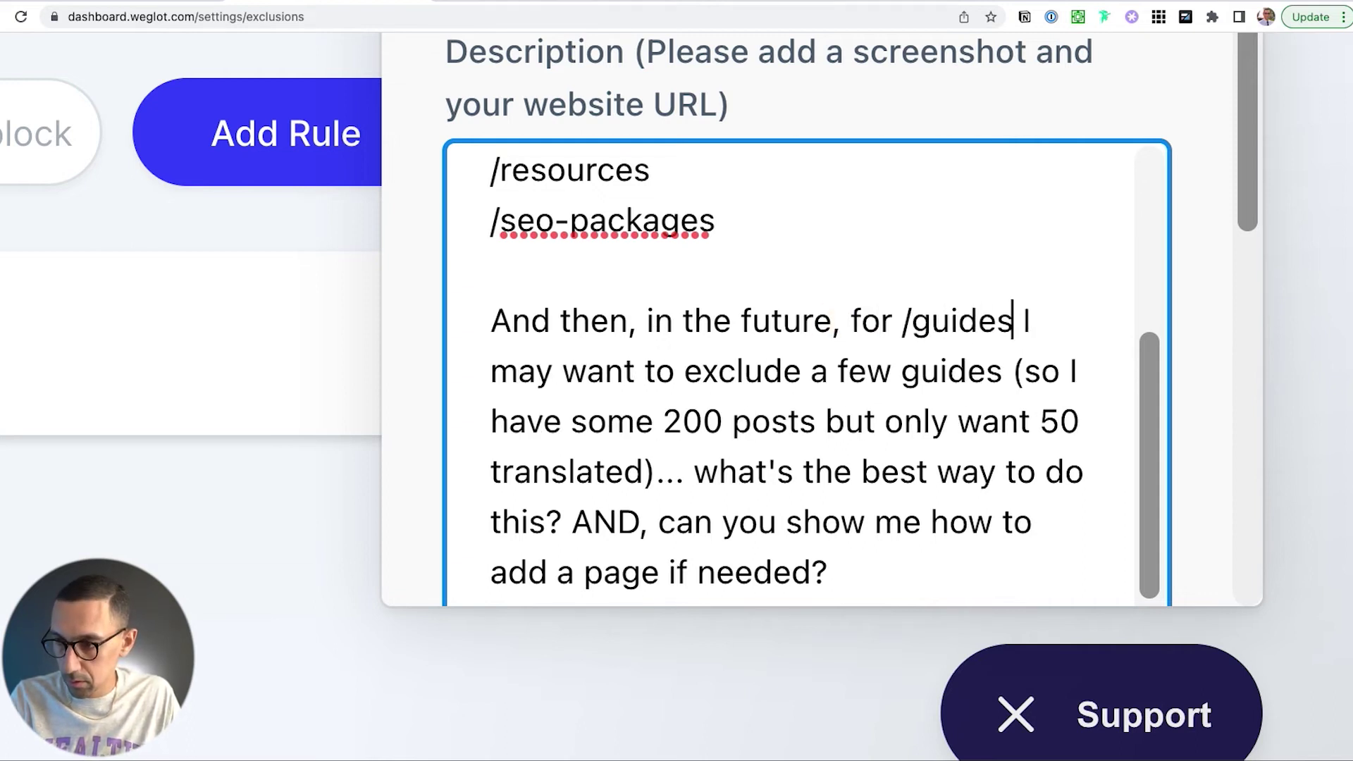
key(super+a)
scroll(800, 405, down, 1)
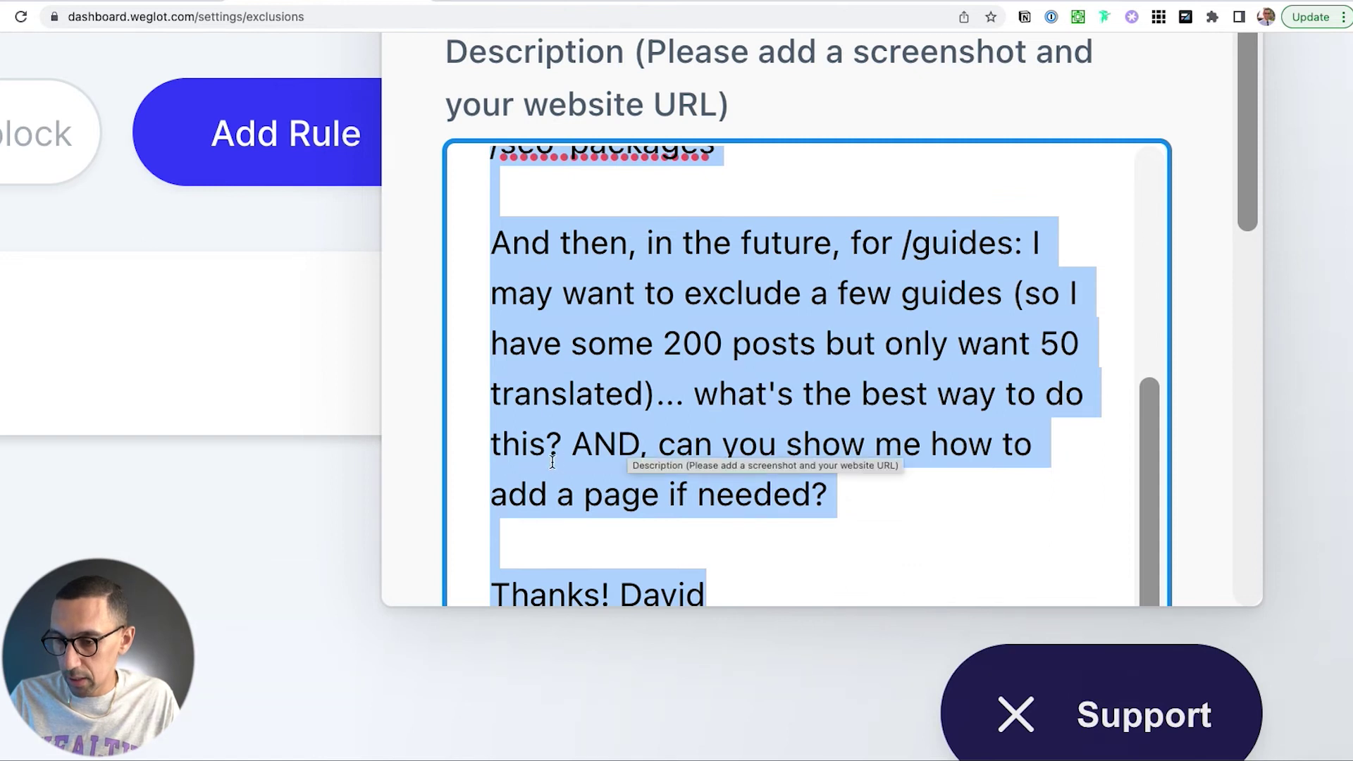
click(571, 448)
key(Return)
key(Return)
key(super+a)
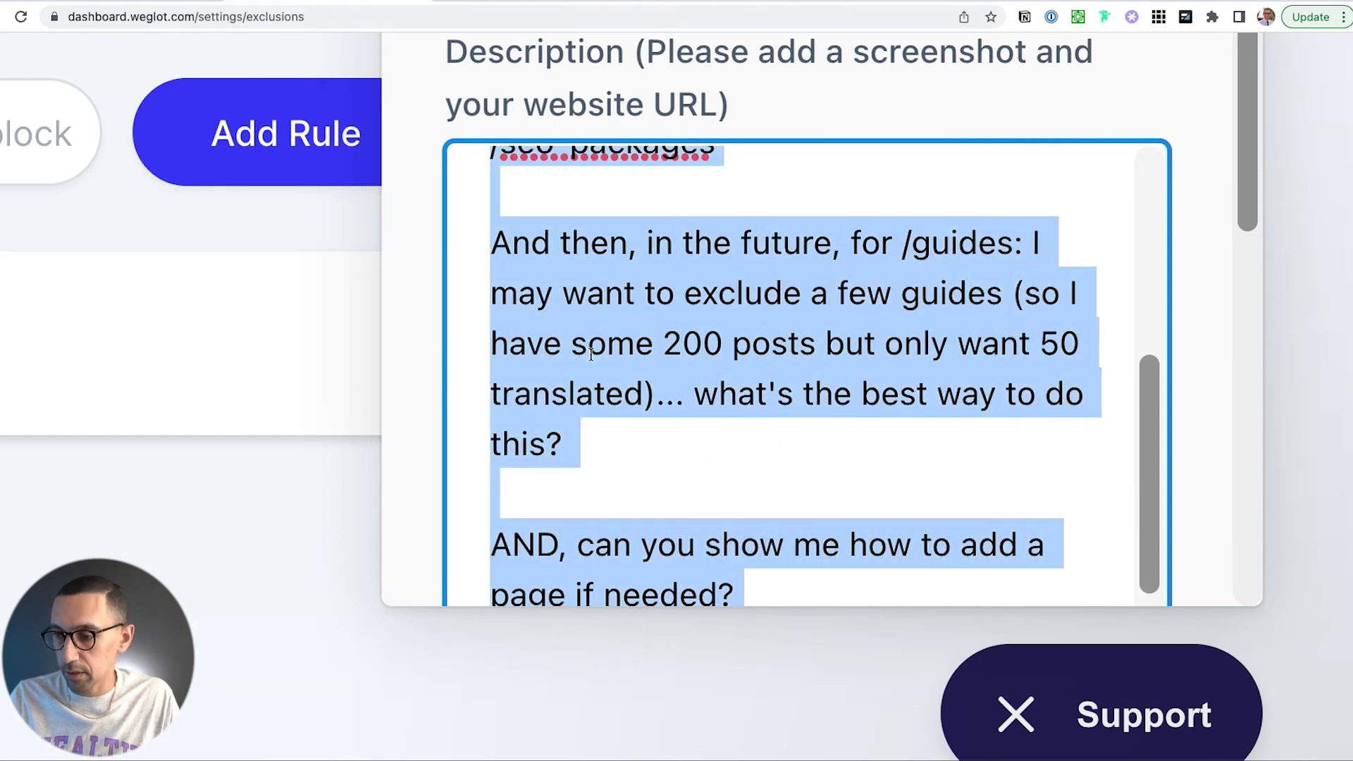
scroll(620, 377, down, 1)
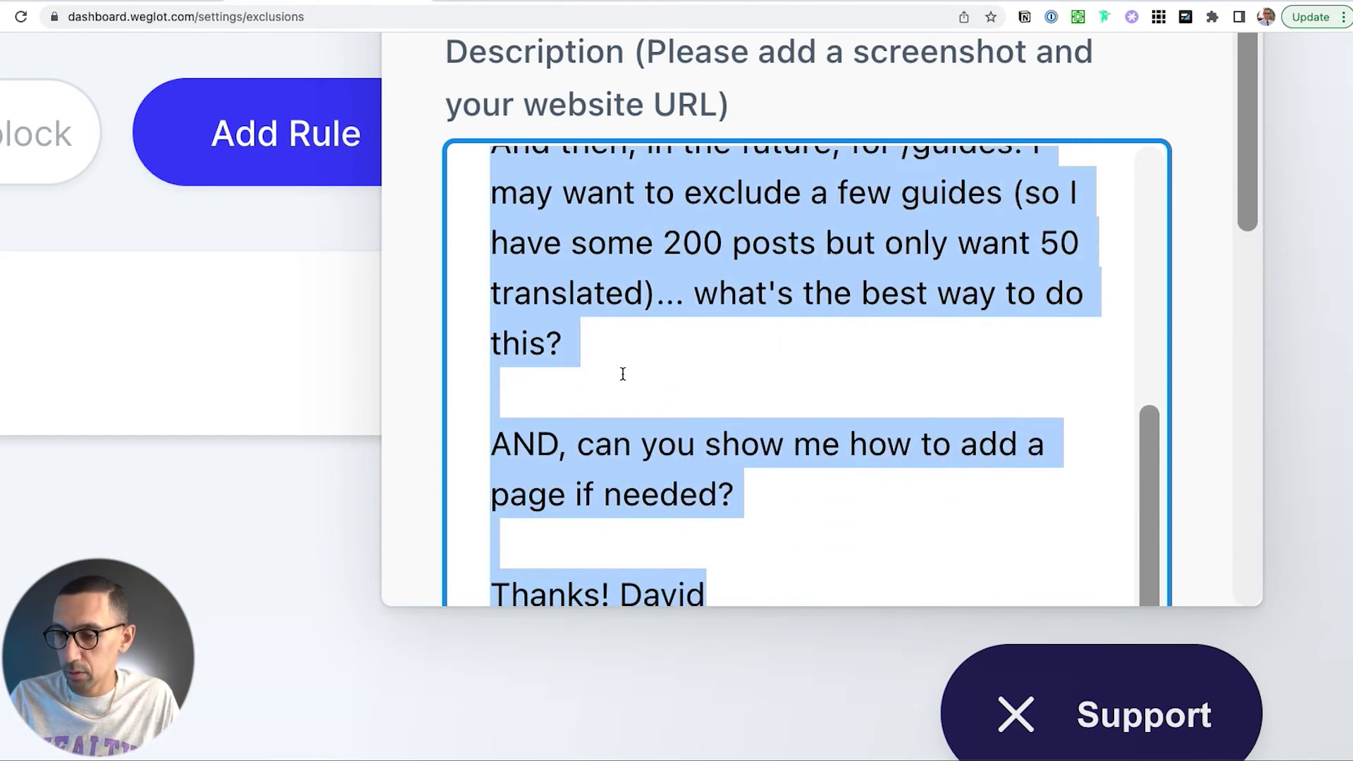
Review the finished description, send the message to support, and close the support window.
click(771, 493)
scroll(771, 493, up, 1)
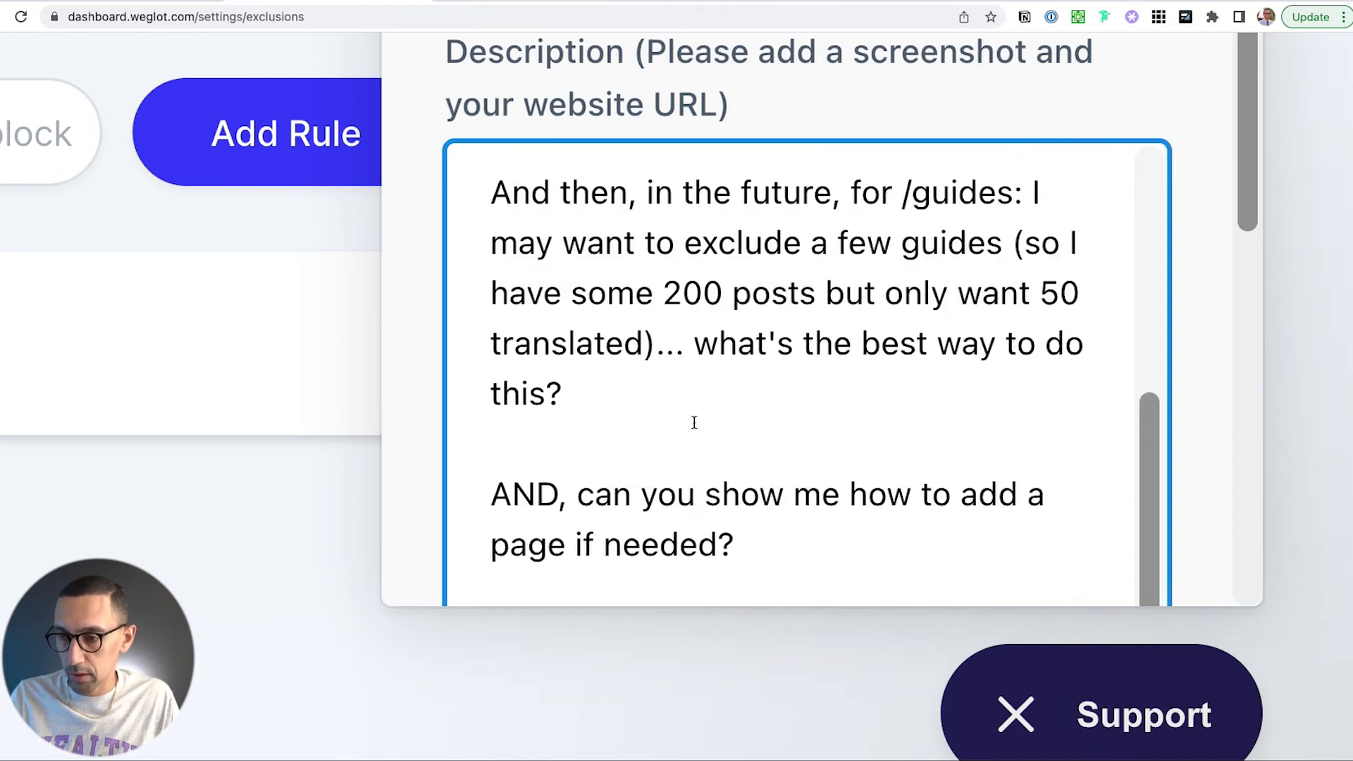
scroll(694, 423, down, 1)
scroll(414, 414, down, 6)
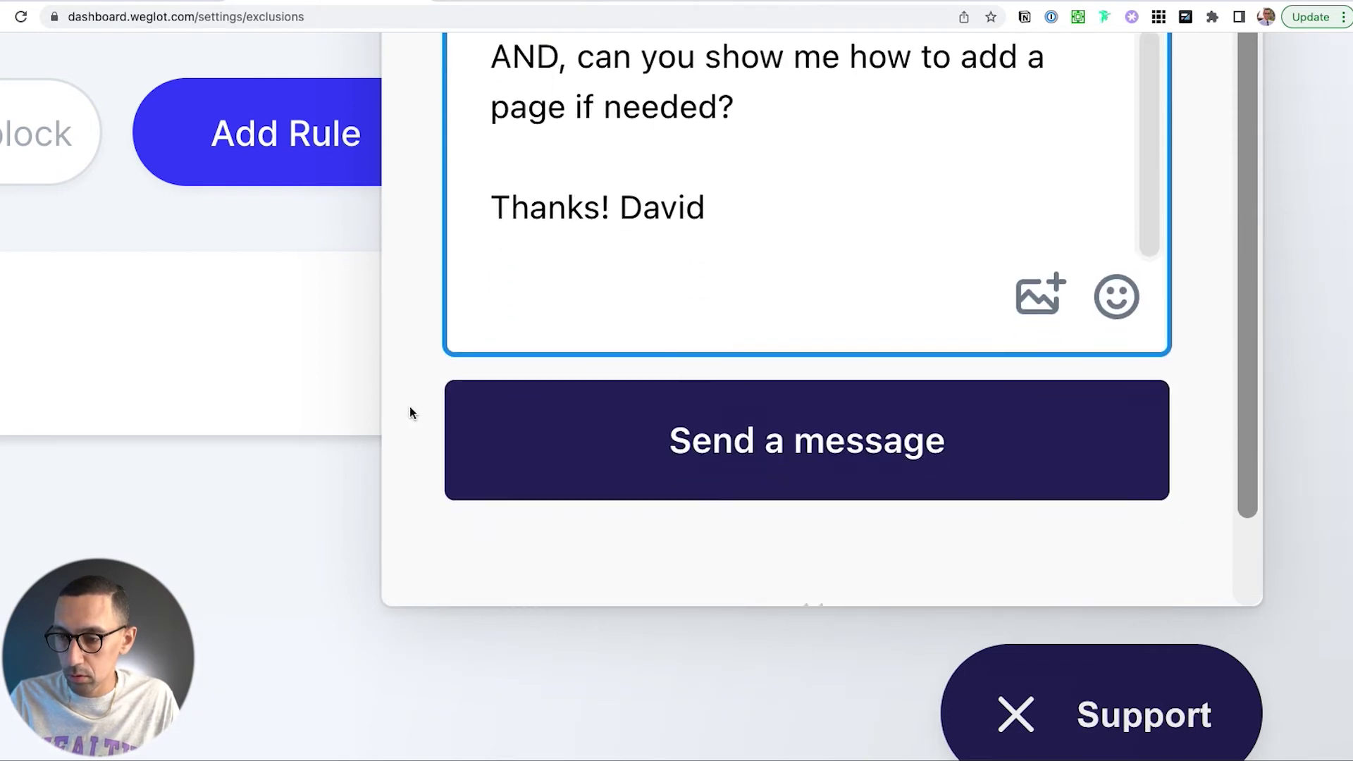
click(848, 386)
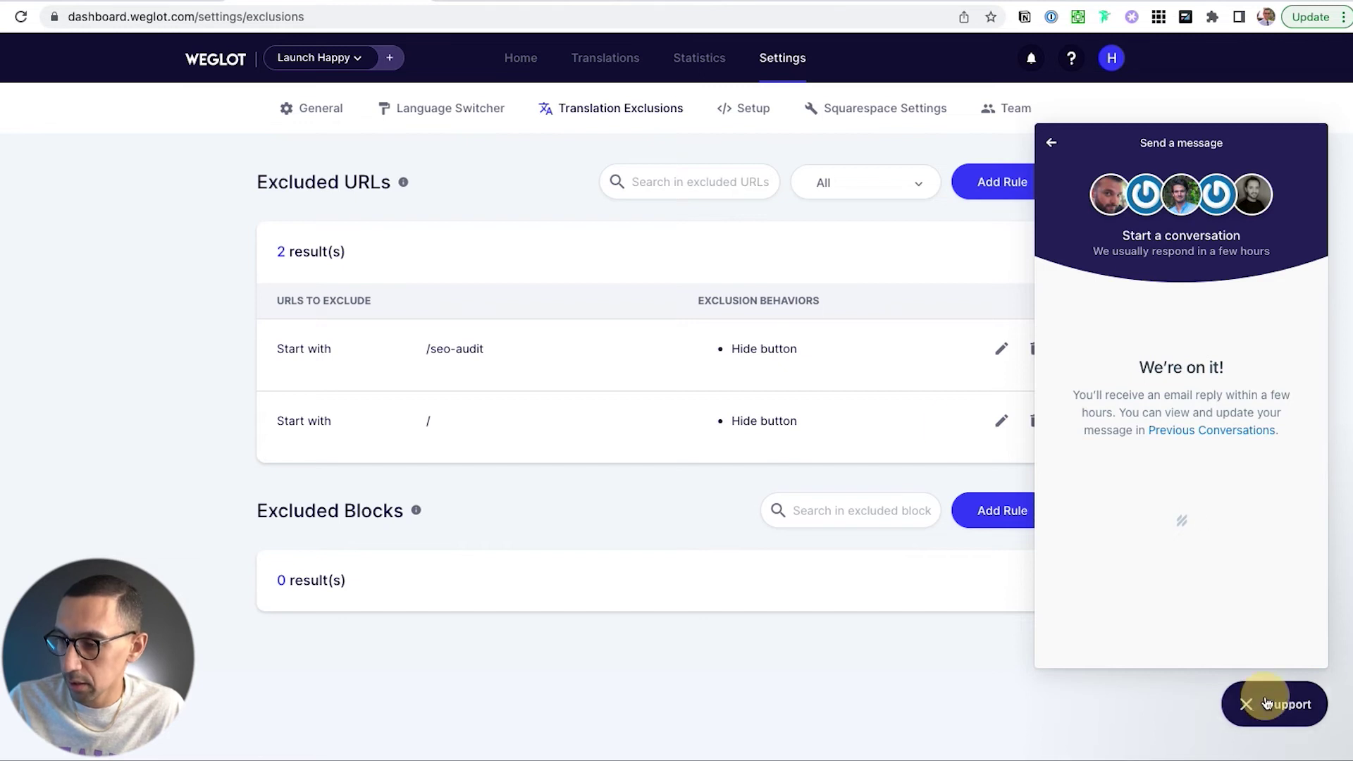
click(1246, 704)
Delete the exclusion rule for URLs starting with / and open the project's General settings.
click(1035, 420)
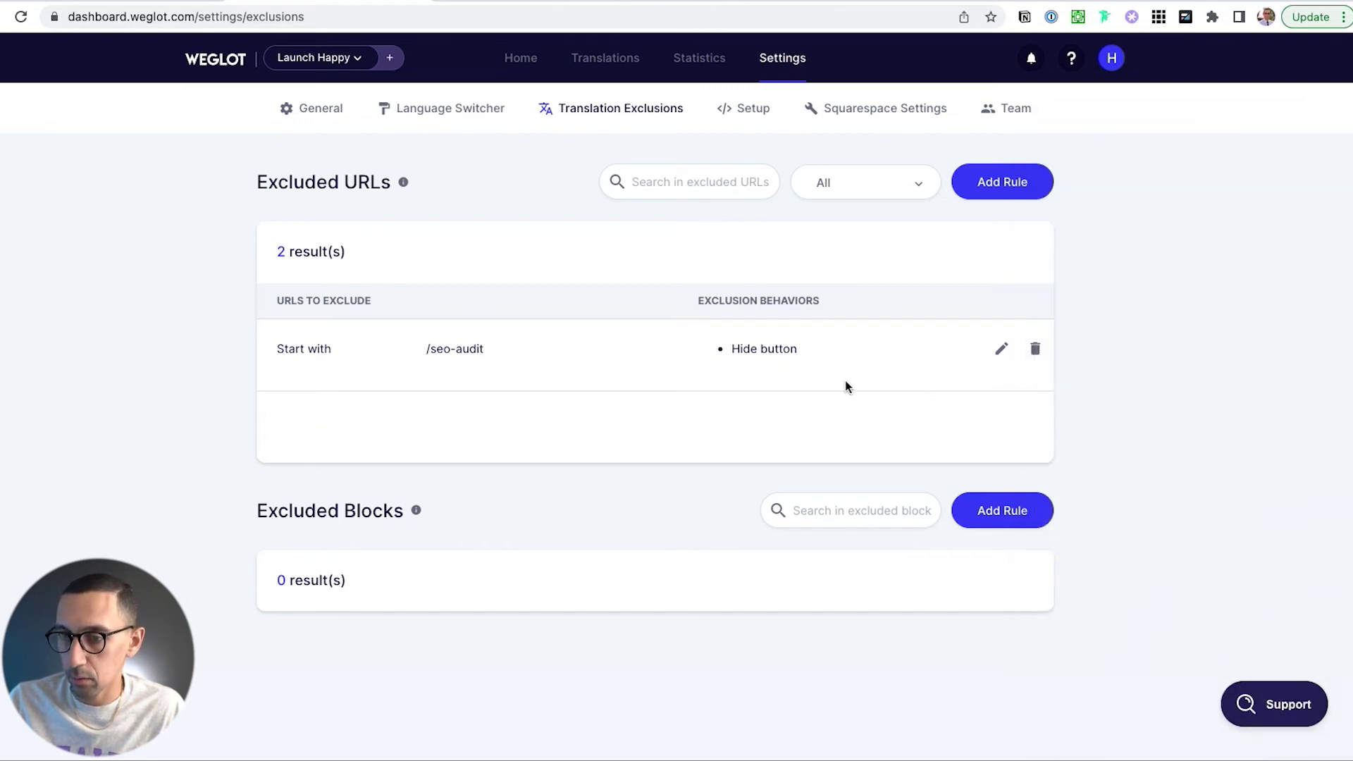
click(318, 111)
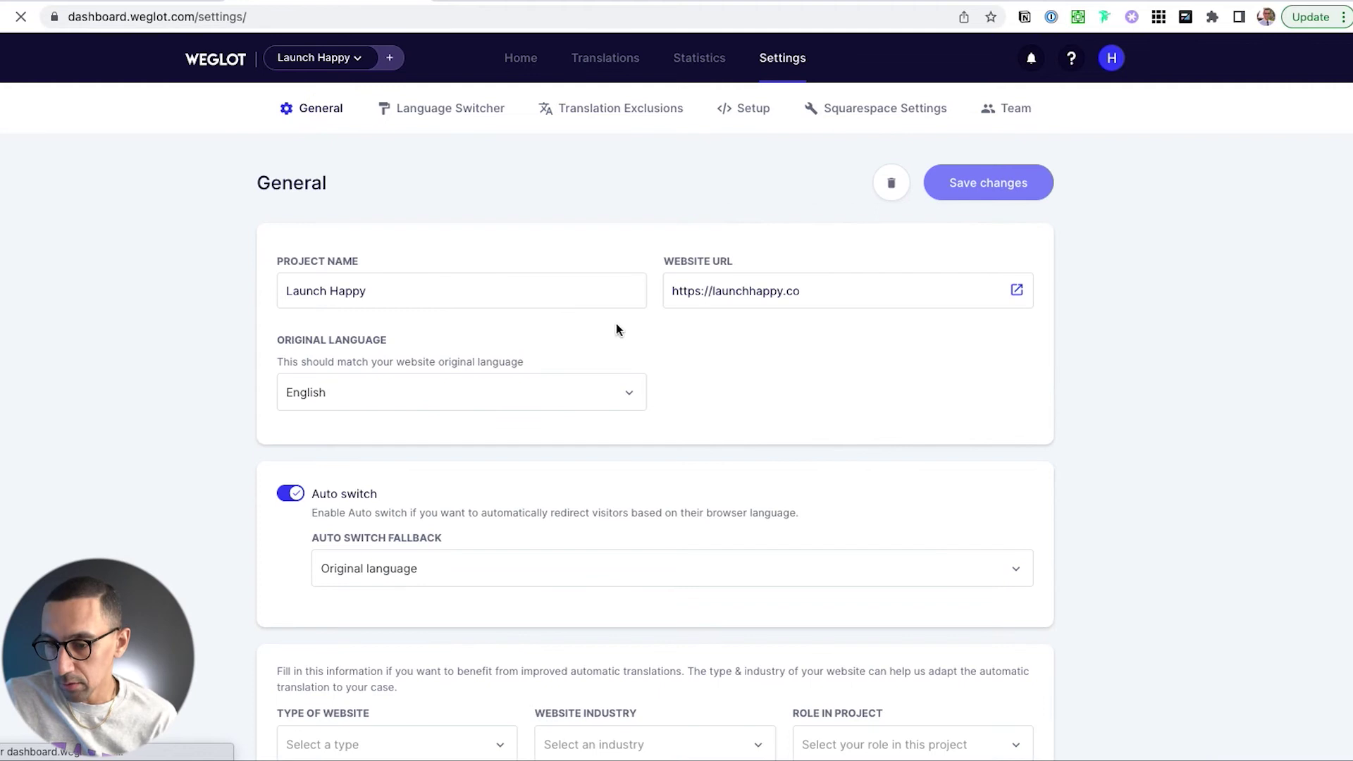
Look through the project's General, Language Switcher and Translation Exclusions settings.
scroll(655, 352, down, 2)
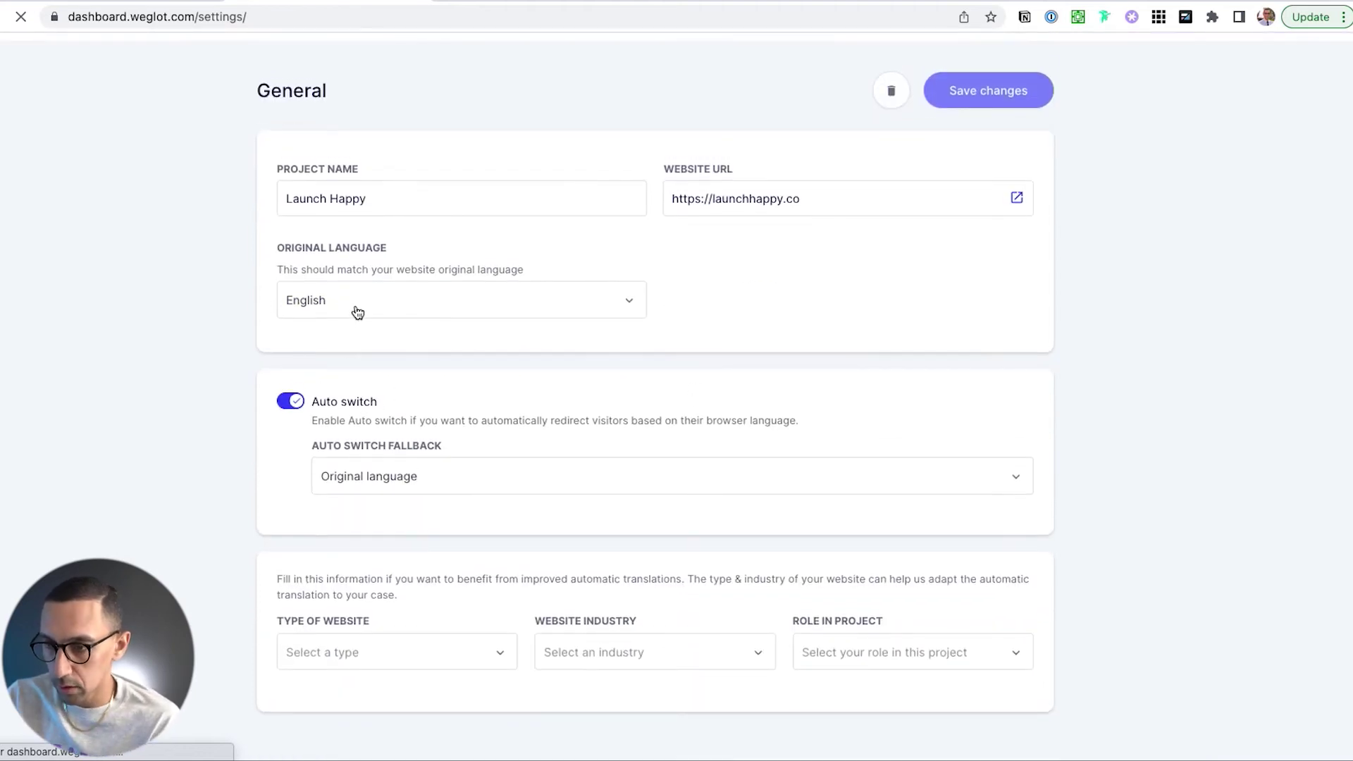
scroll(479, 252, up, 3)
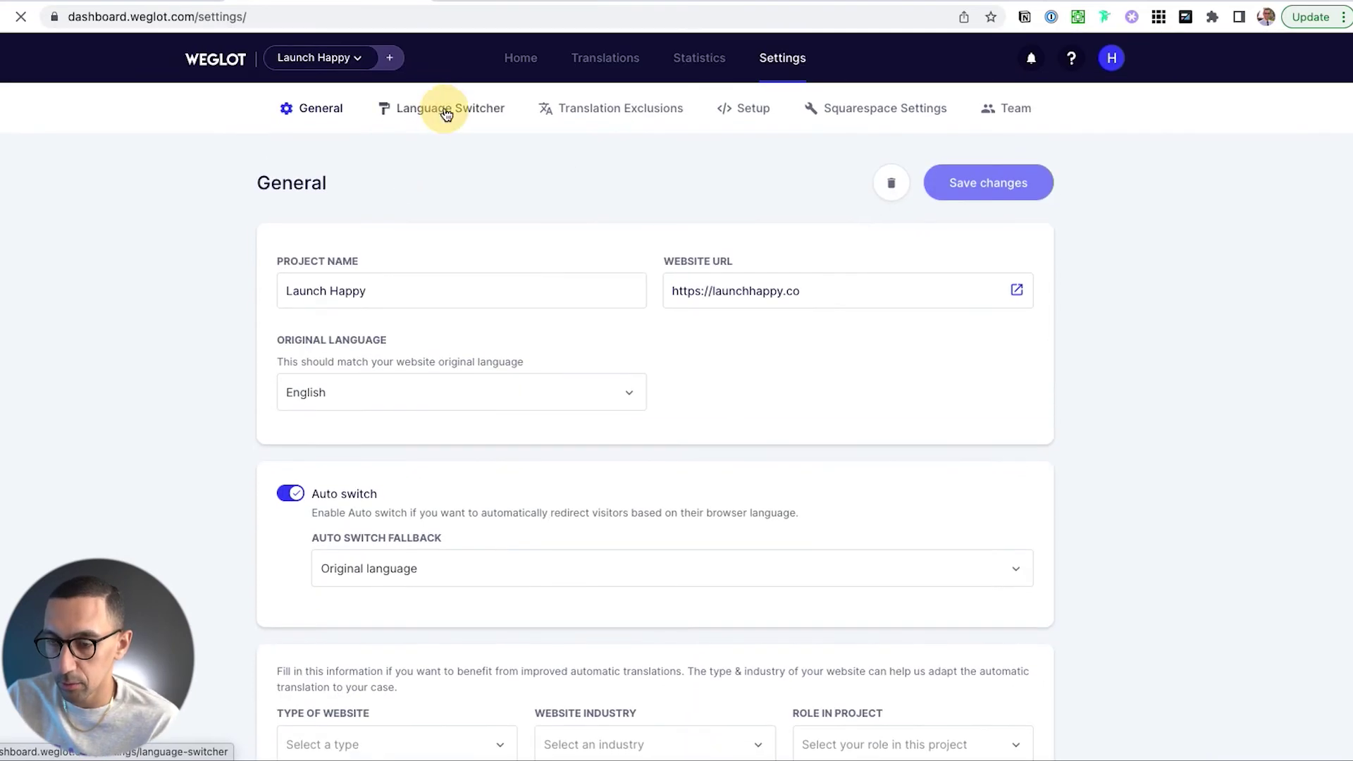
click(446, 109)
click(613, 107)
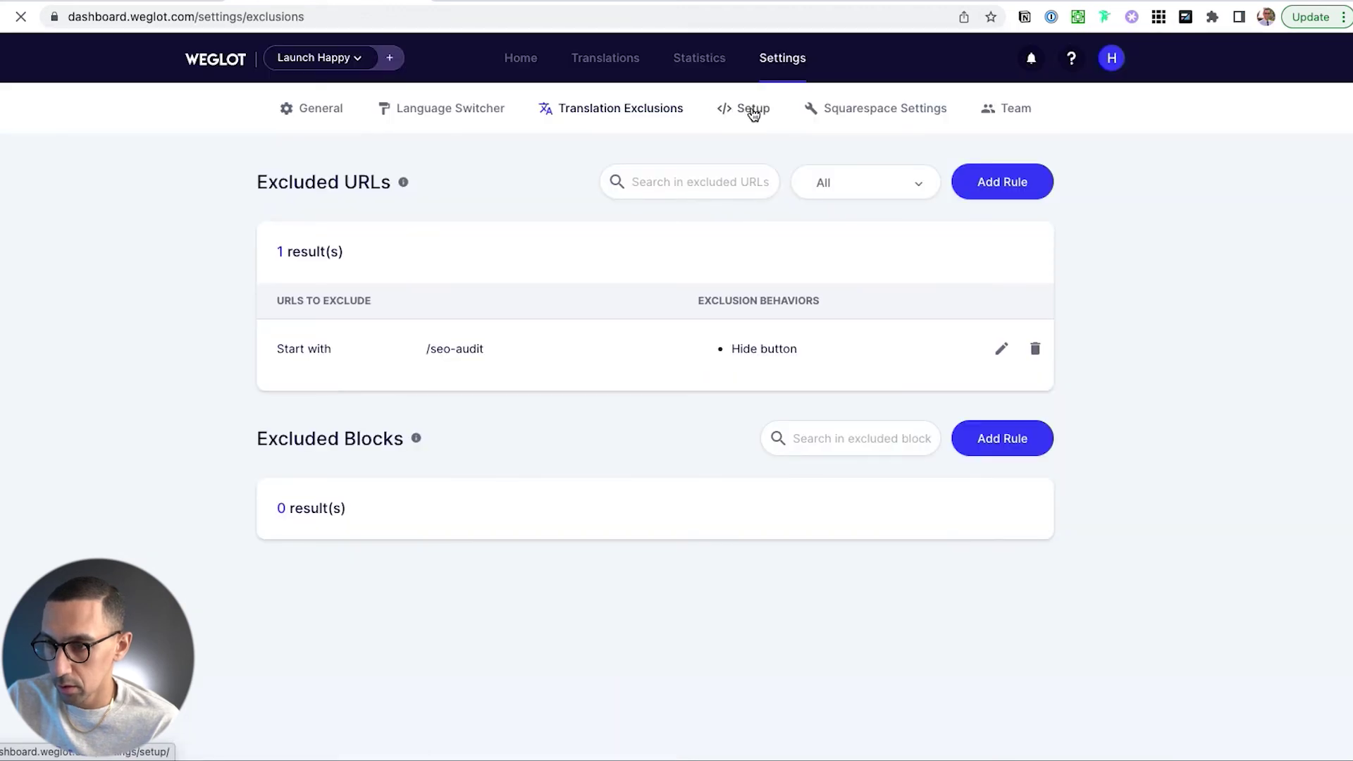
Try to add French as another translation language for the project.
click(596, 58)
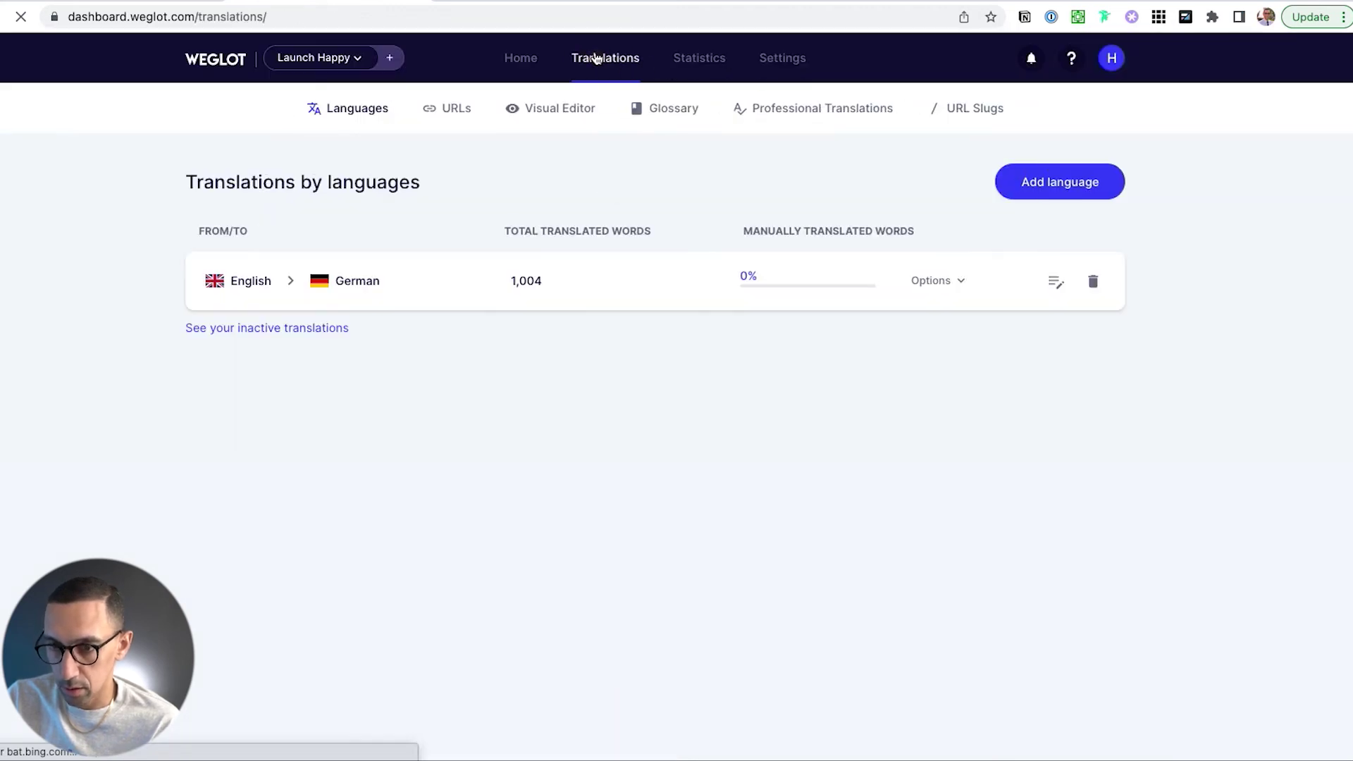
click(1079, 181)
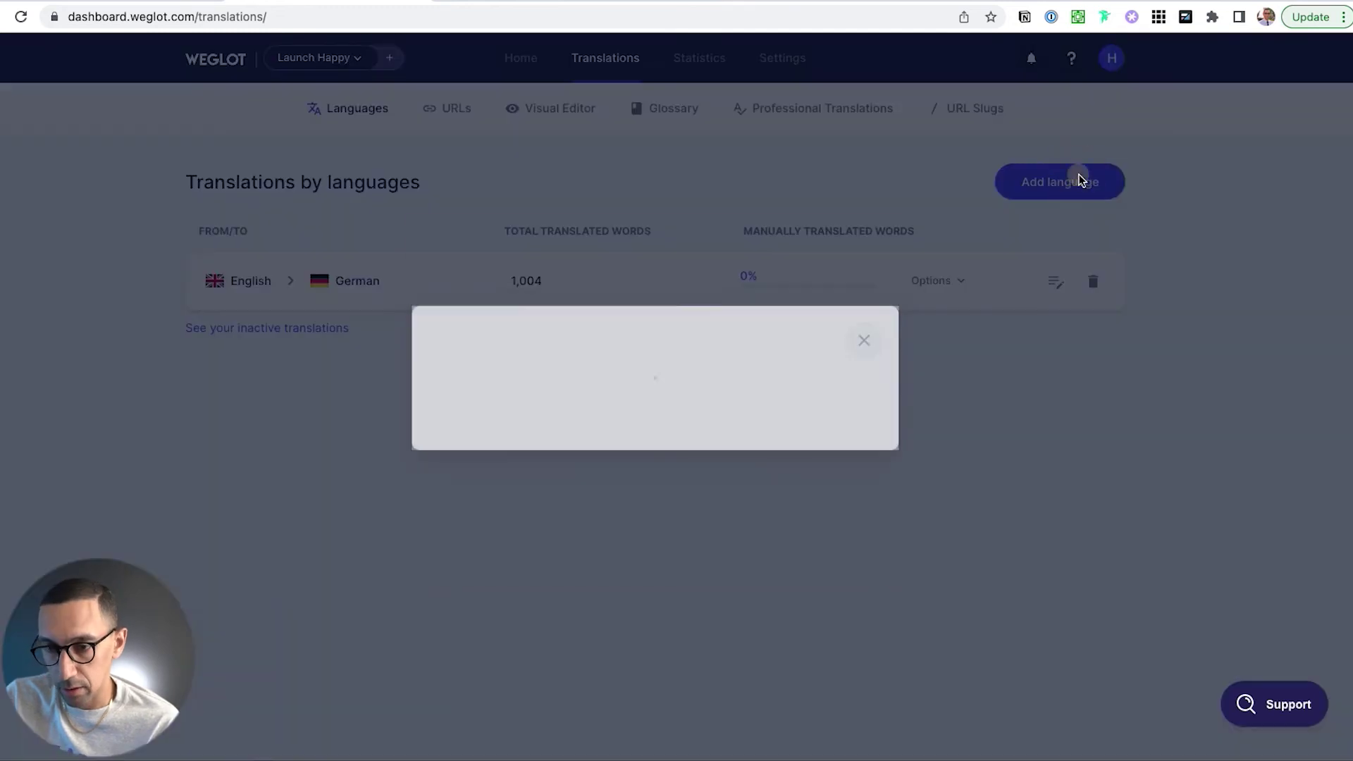
click(589, 365)
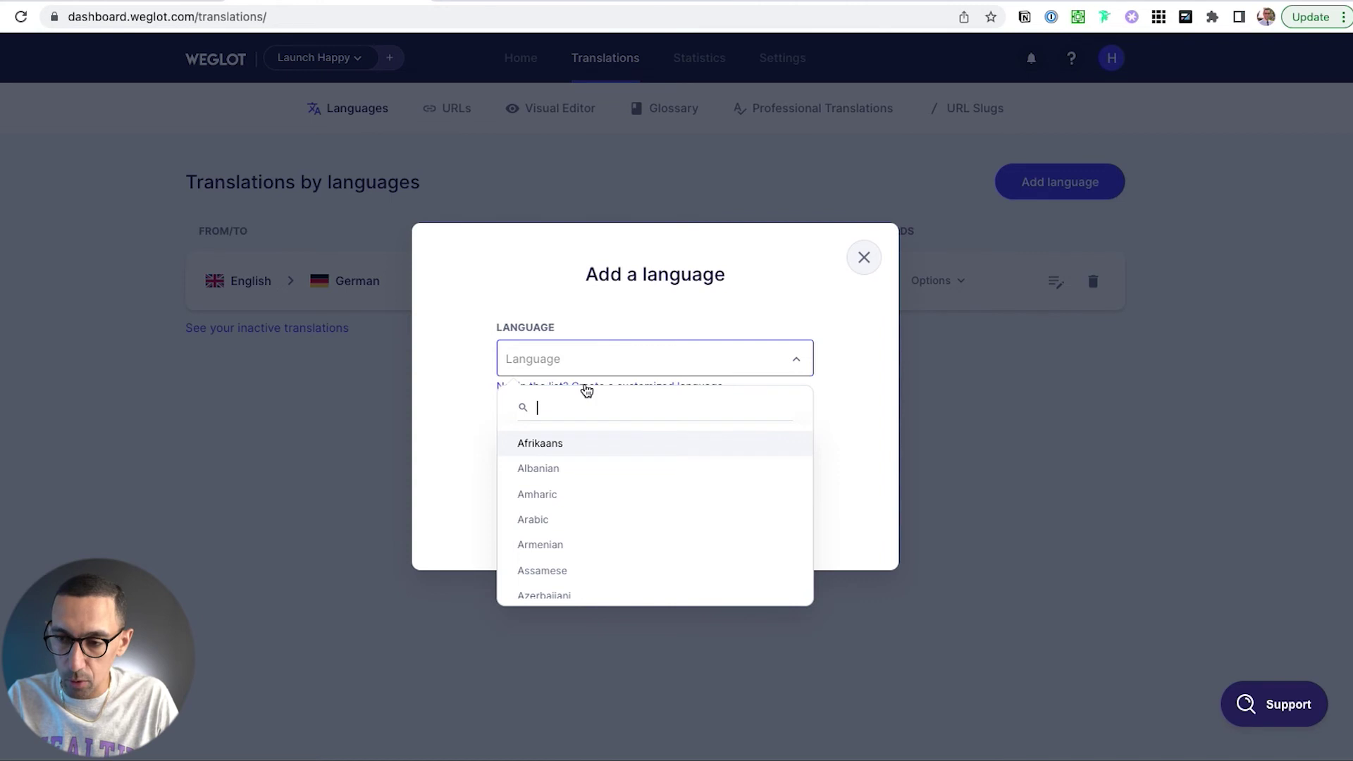
text(fren)
click(521, 444)
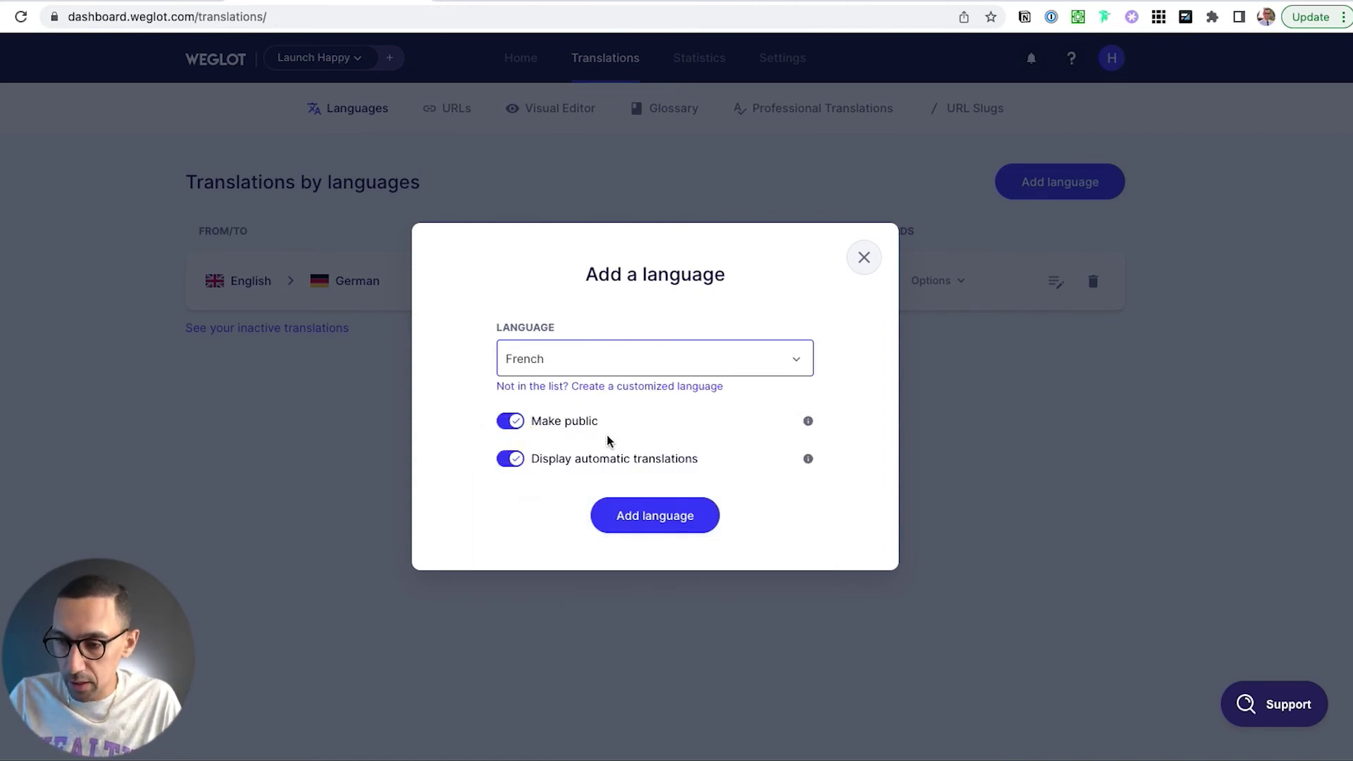
click(676, 517)
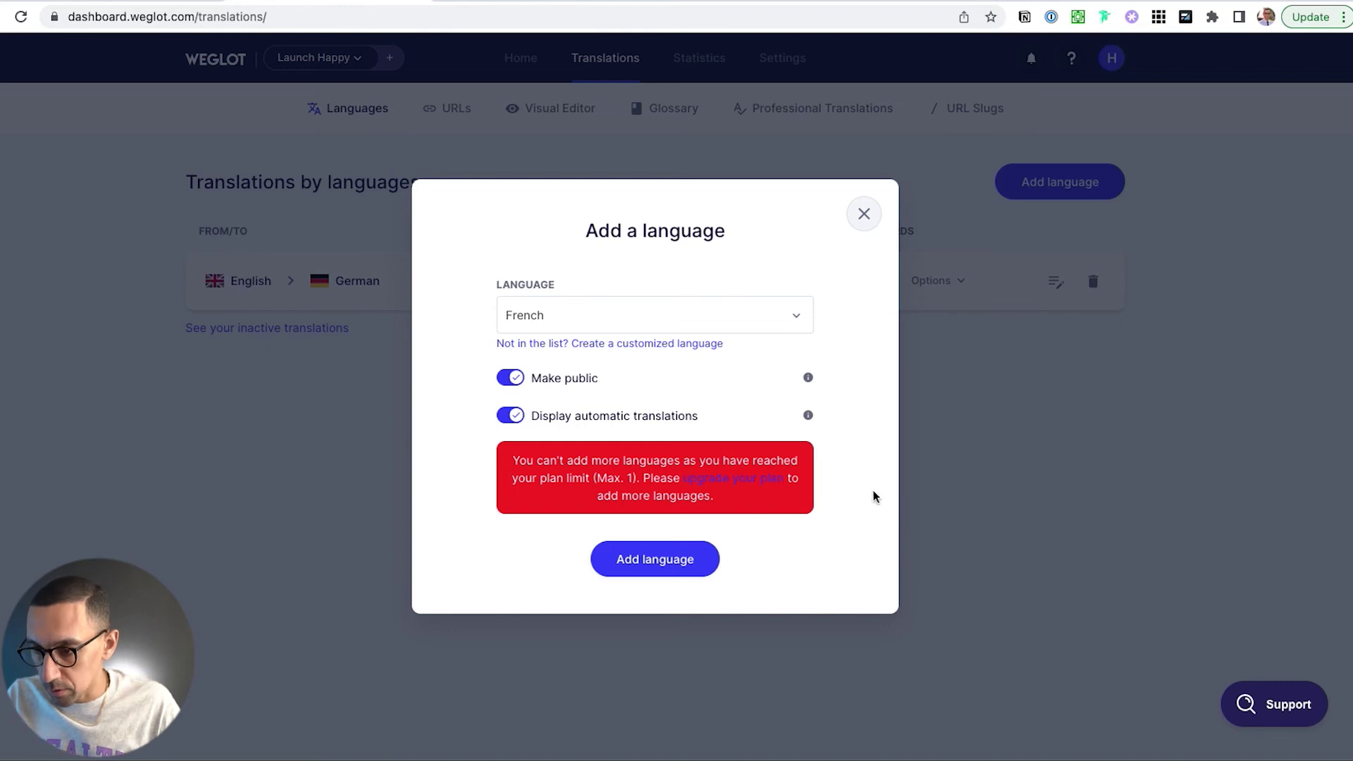
Open the plan upgrade options, select the Business plan to review its price, billing and payment sections, and return to the dashboard home.
click(715, 479)
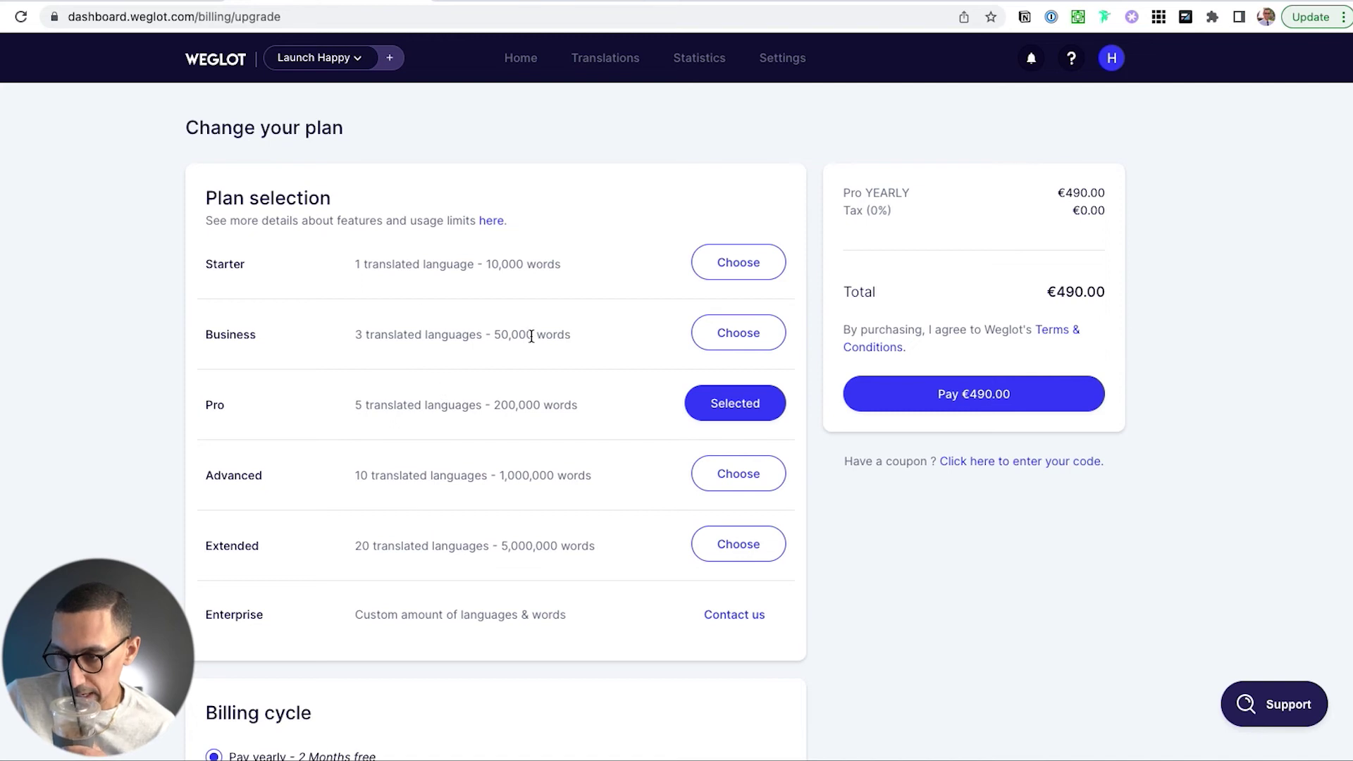
click(740, 337)
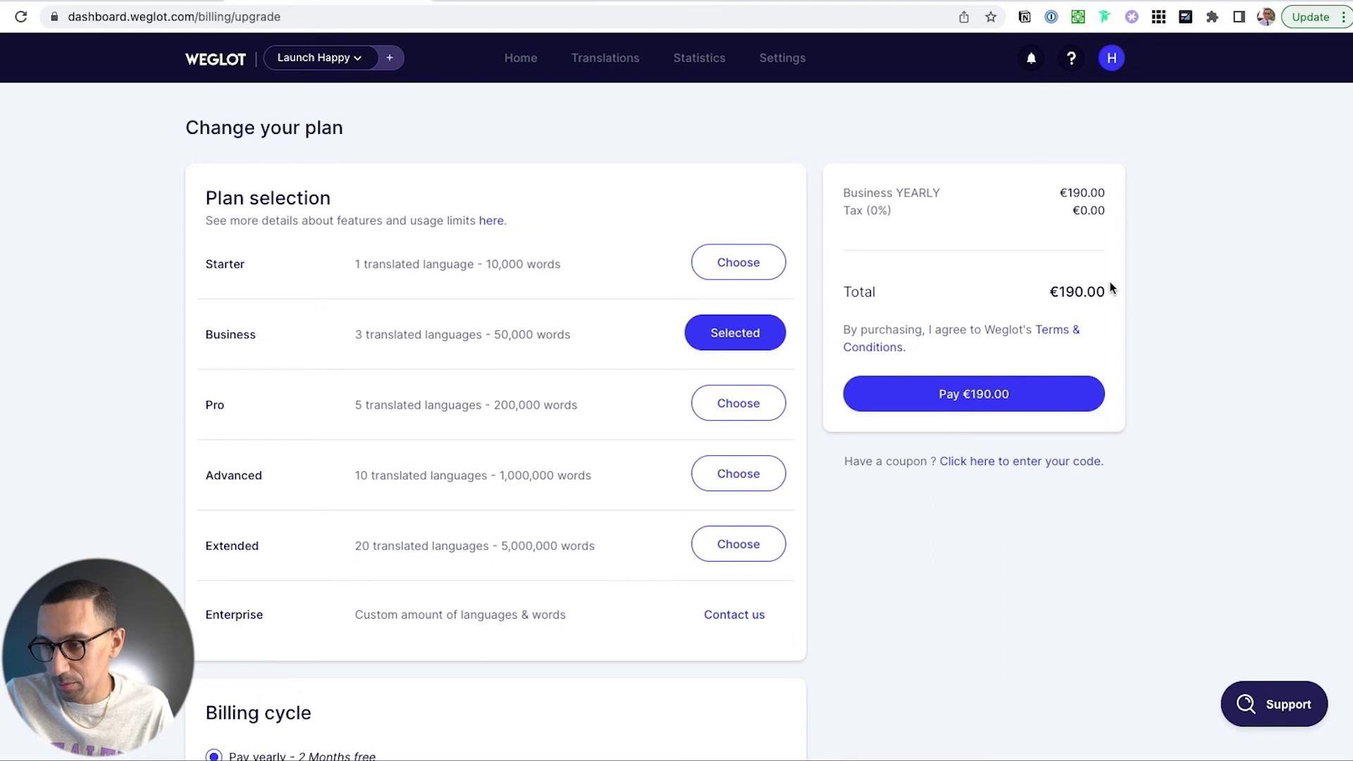
scroll(1036, 264, down, 3)
scroll(874, 434, down, 10)
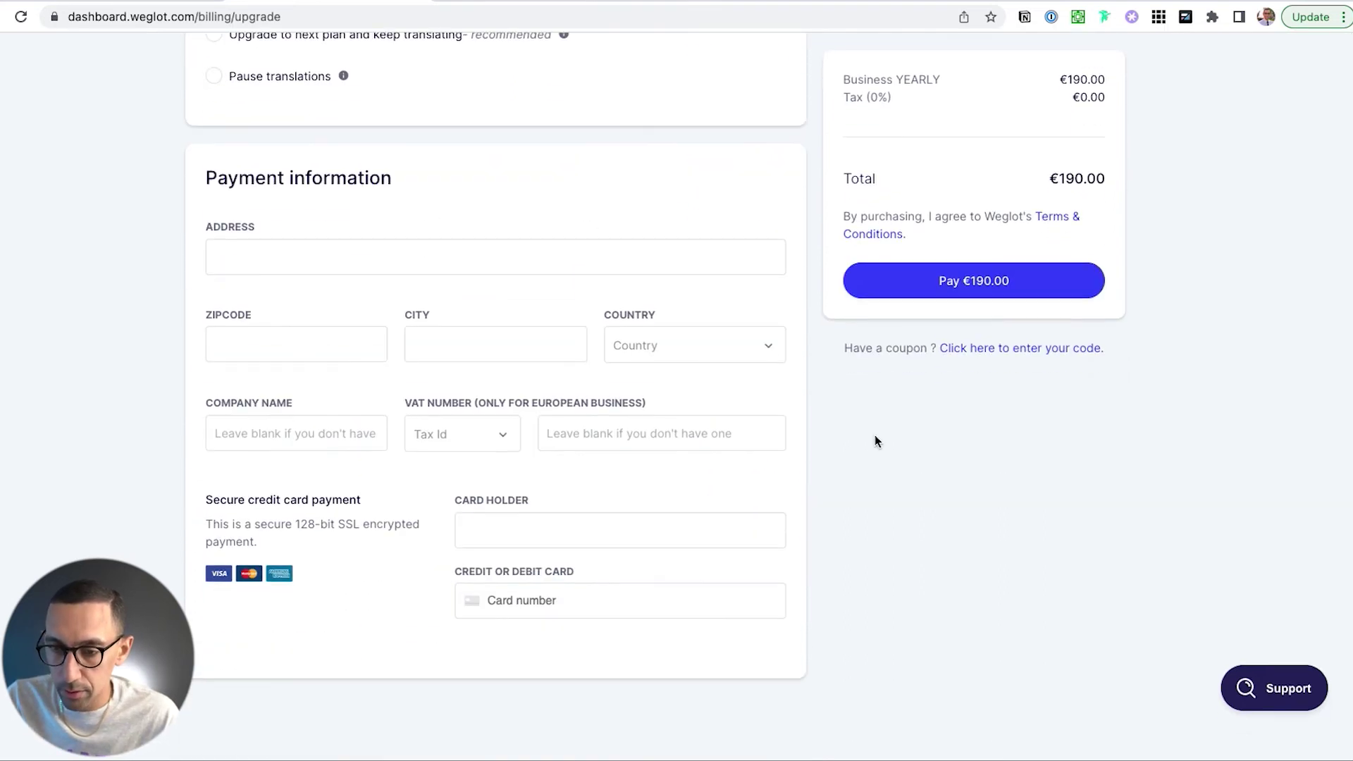
scroll(874, 434, up, 5)
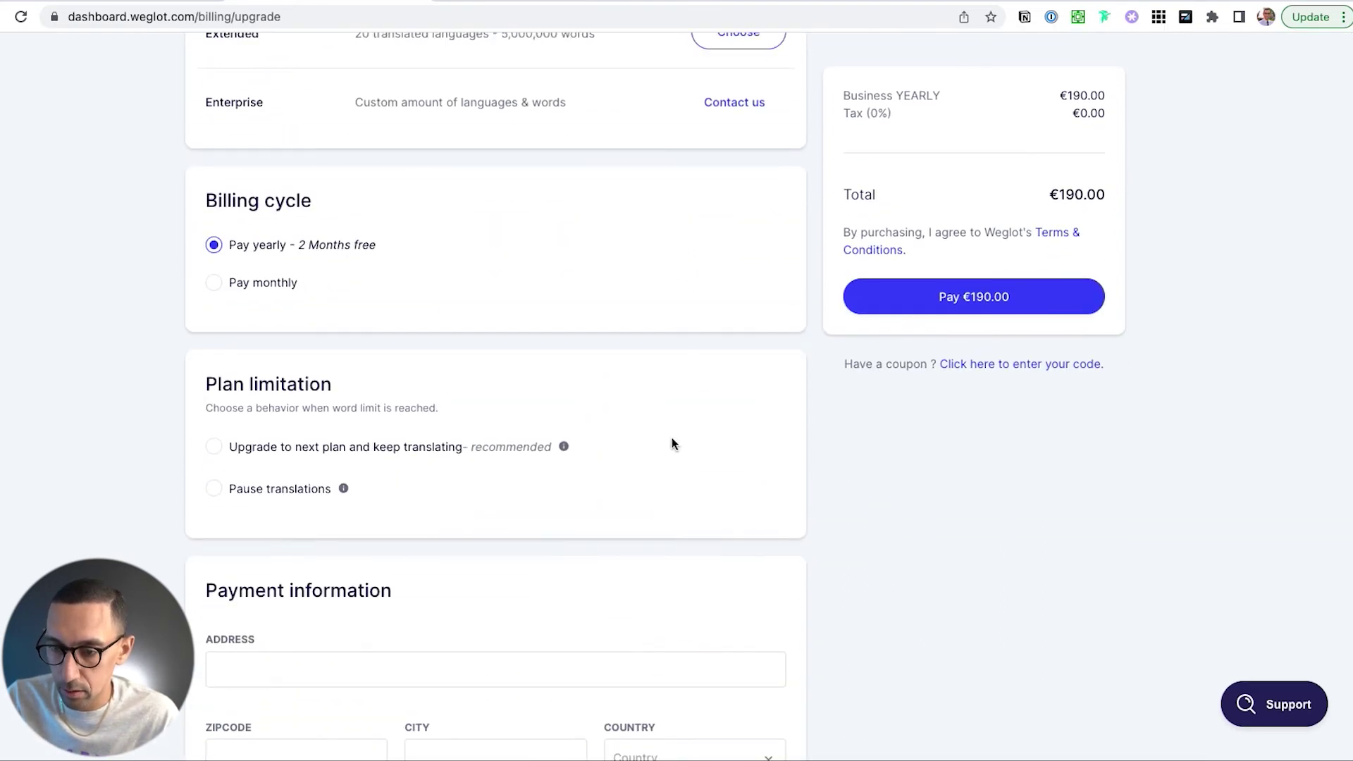
scroll(269, 290, up, 1)
scroll(269, 290, up, 5)
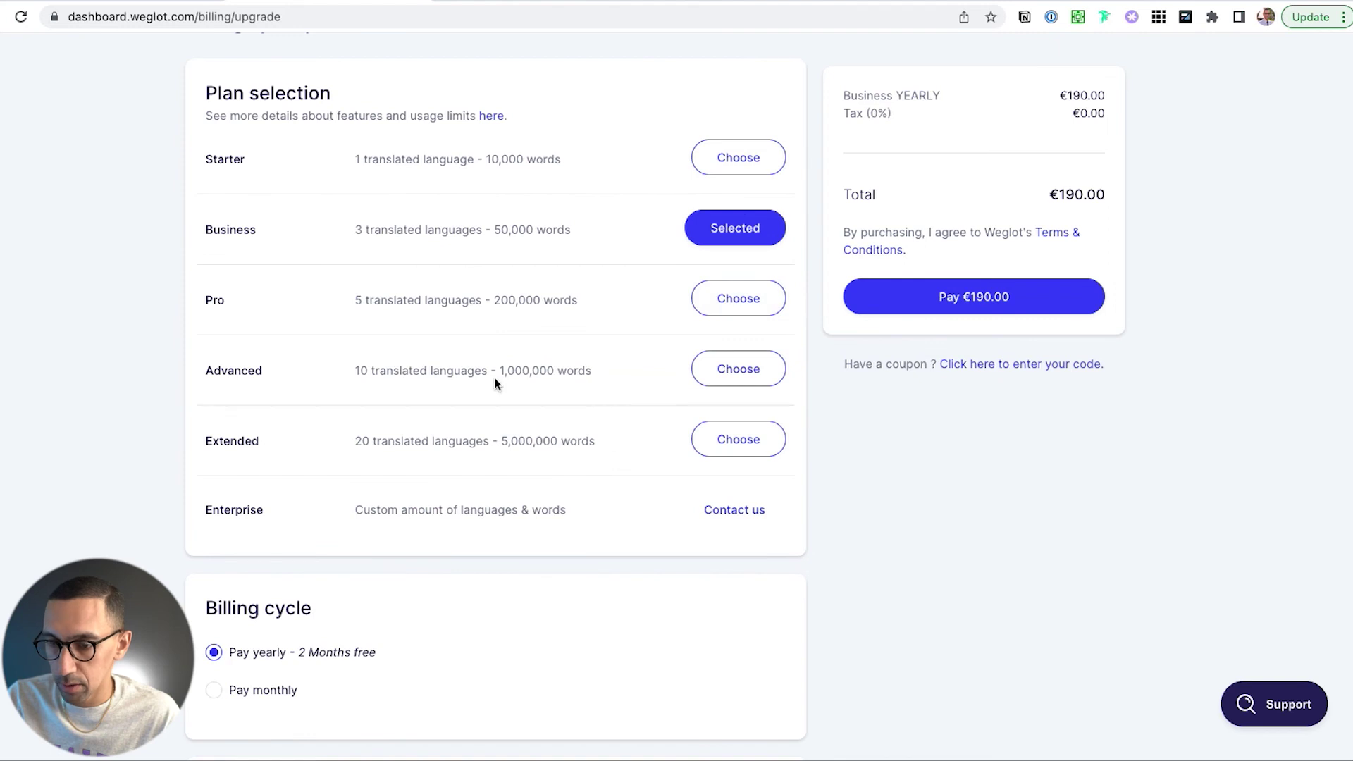
scroll(576, 417, up, 2)
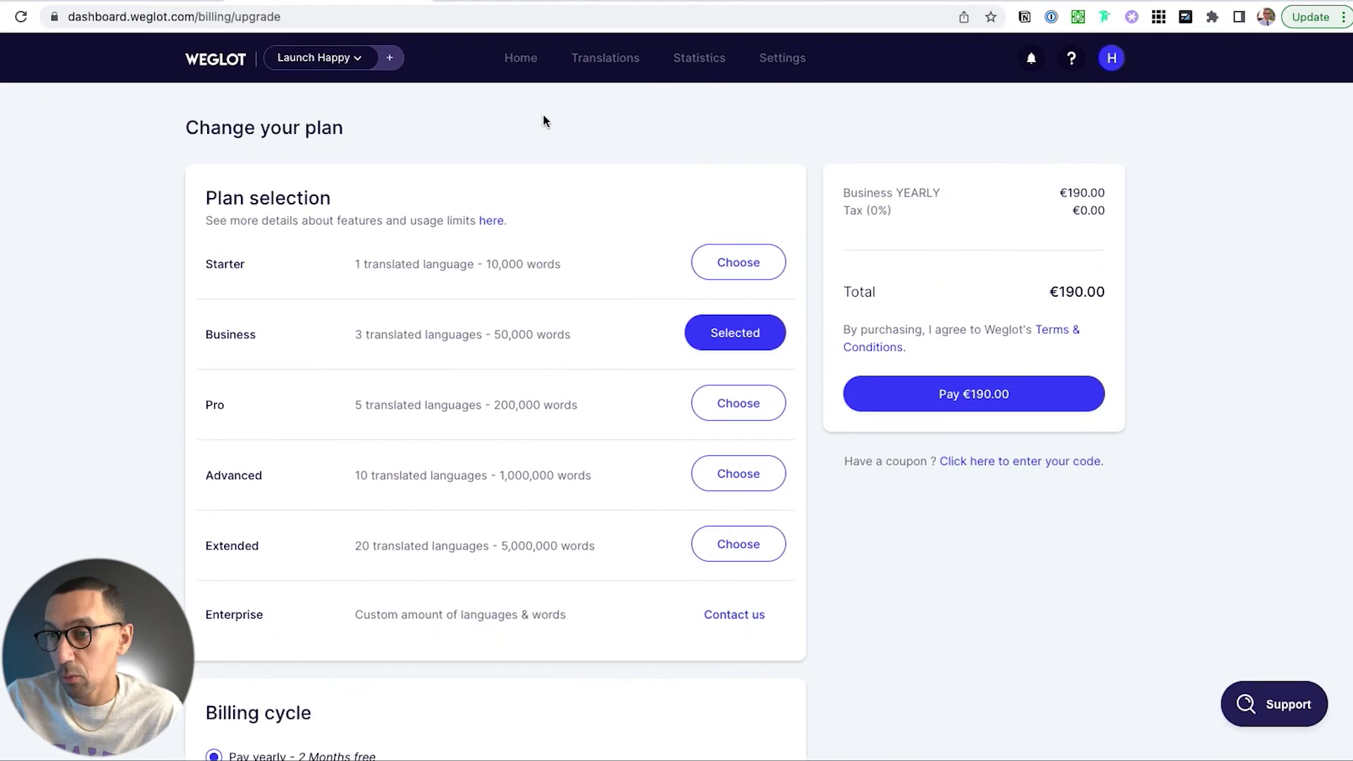
click(523, 60)
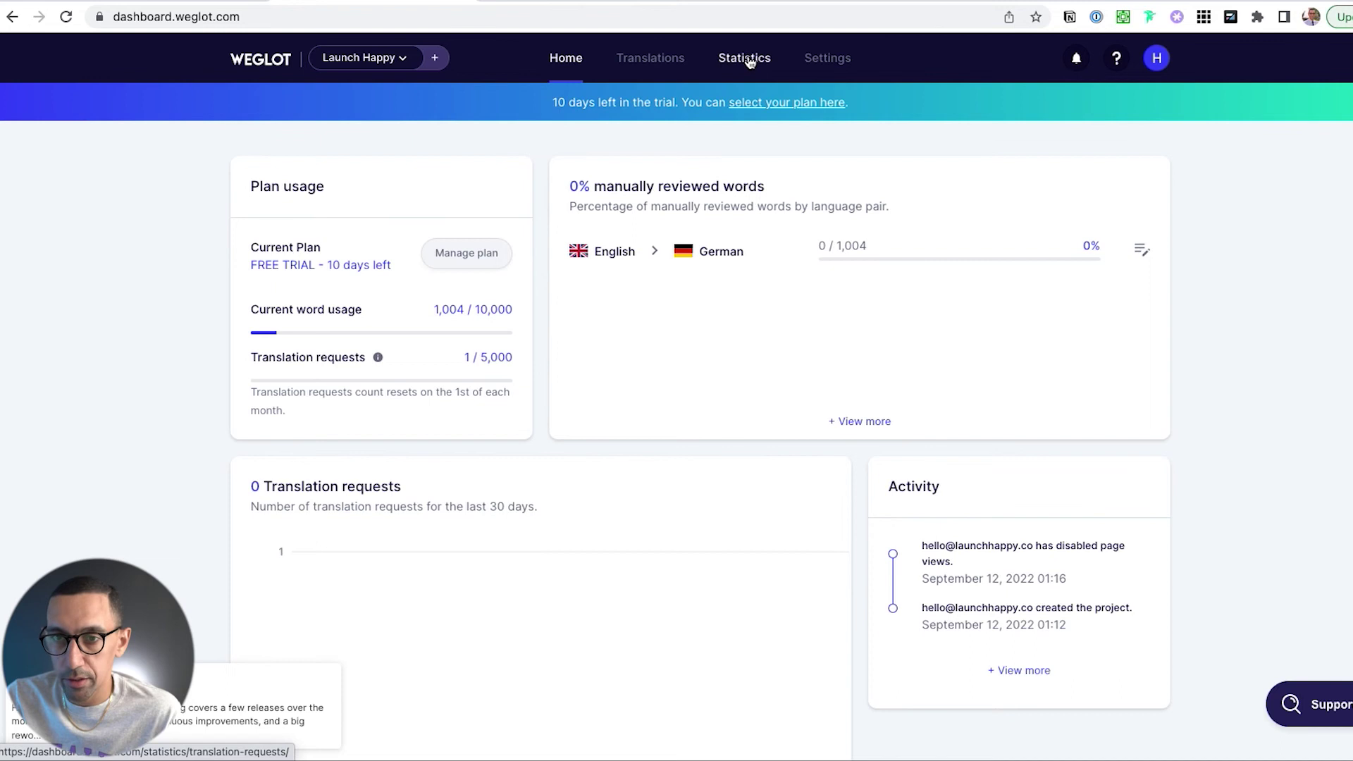
Switch to the Squarespace site and open the details of the connected Weglot Translate extension.
key(ctrl+Tab)
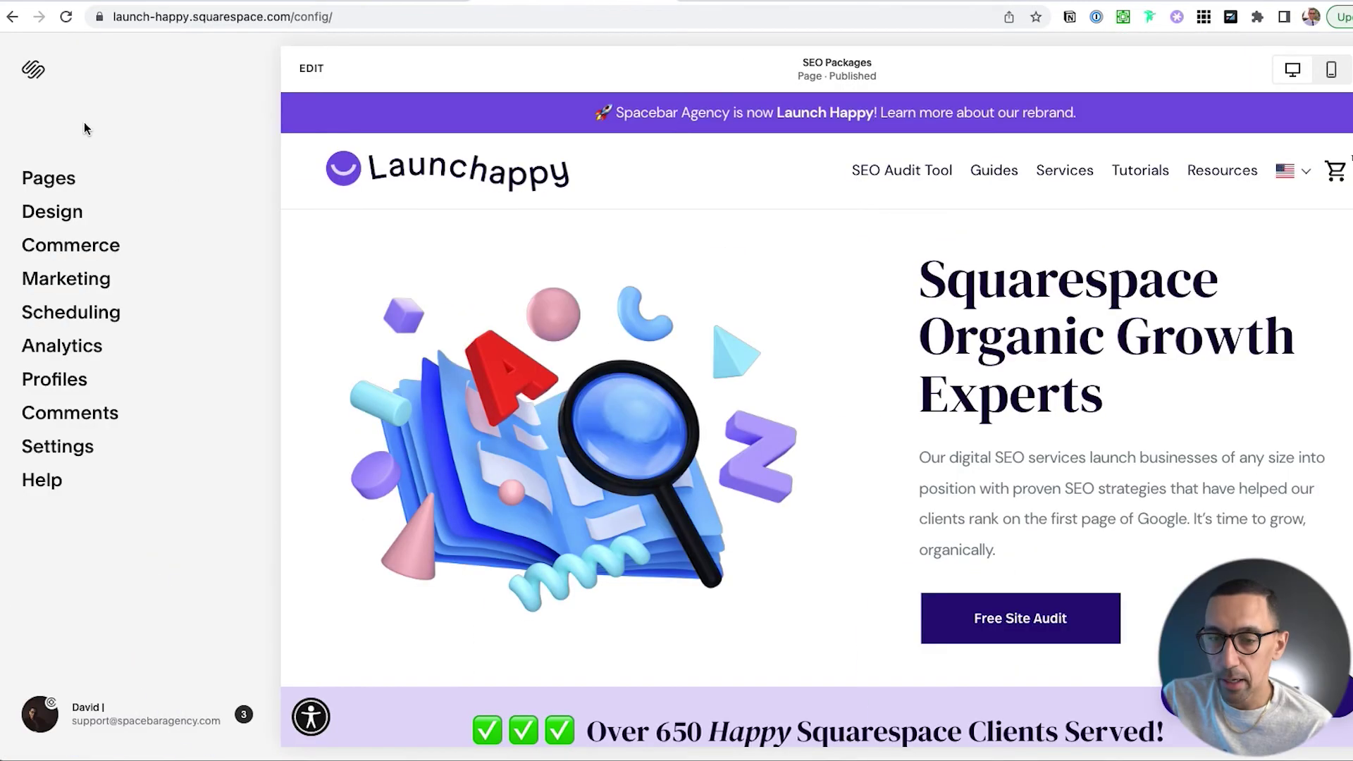
click(59, 450)
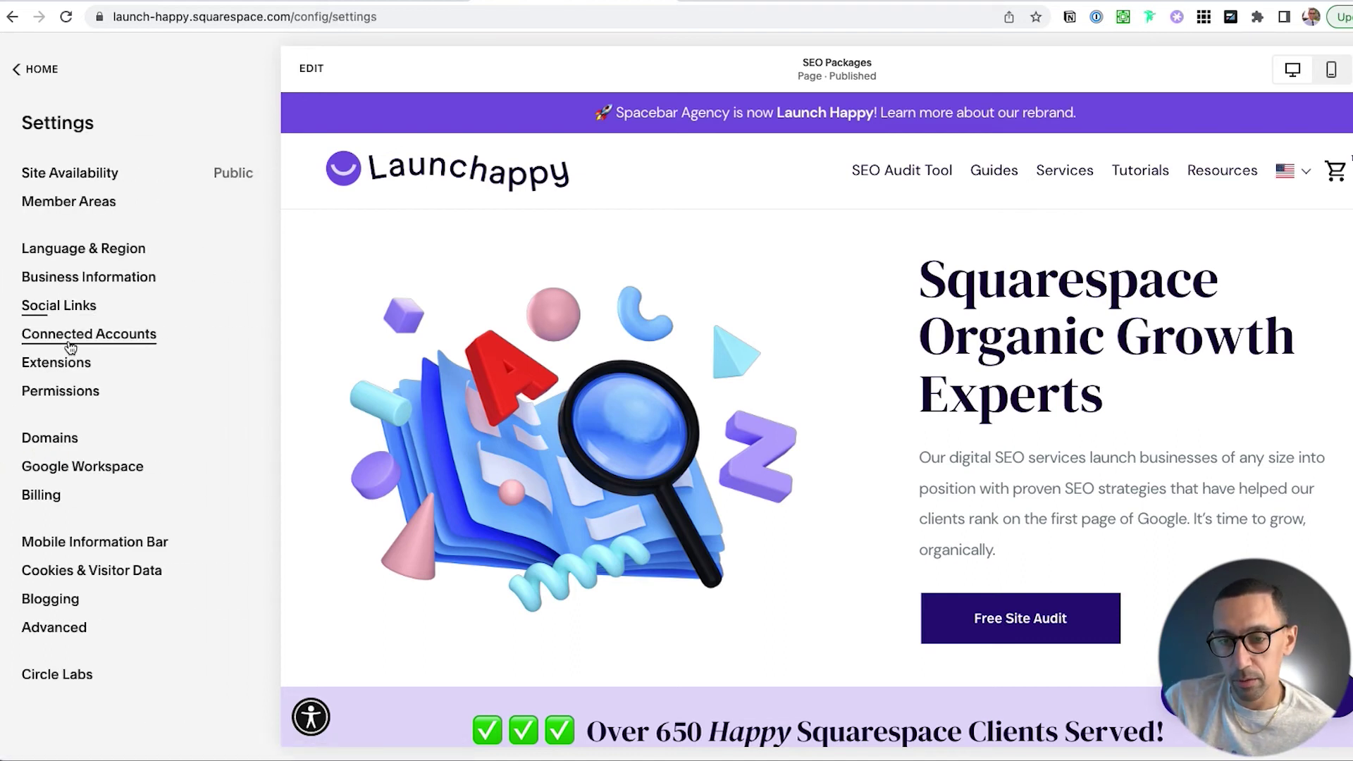
click(69, 364)
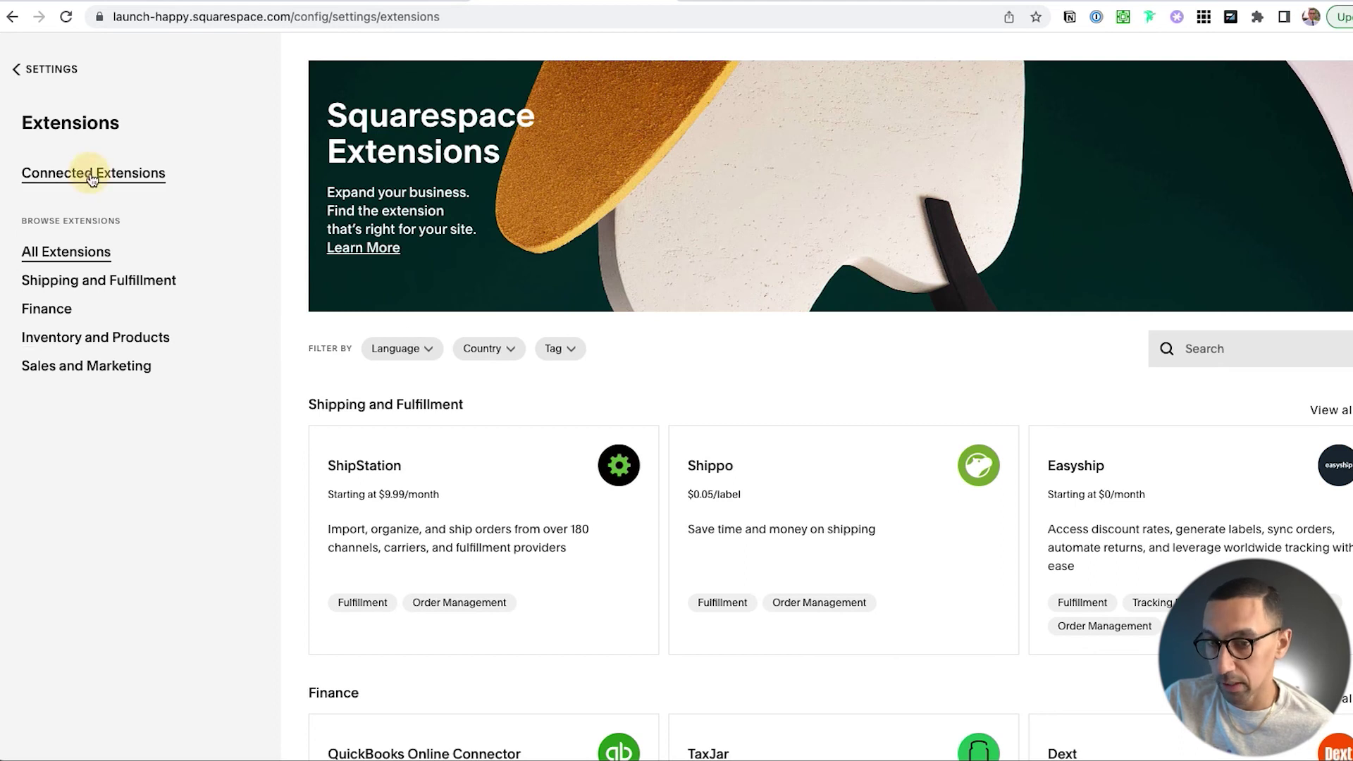
click(90, 176)
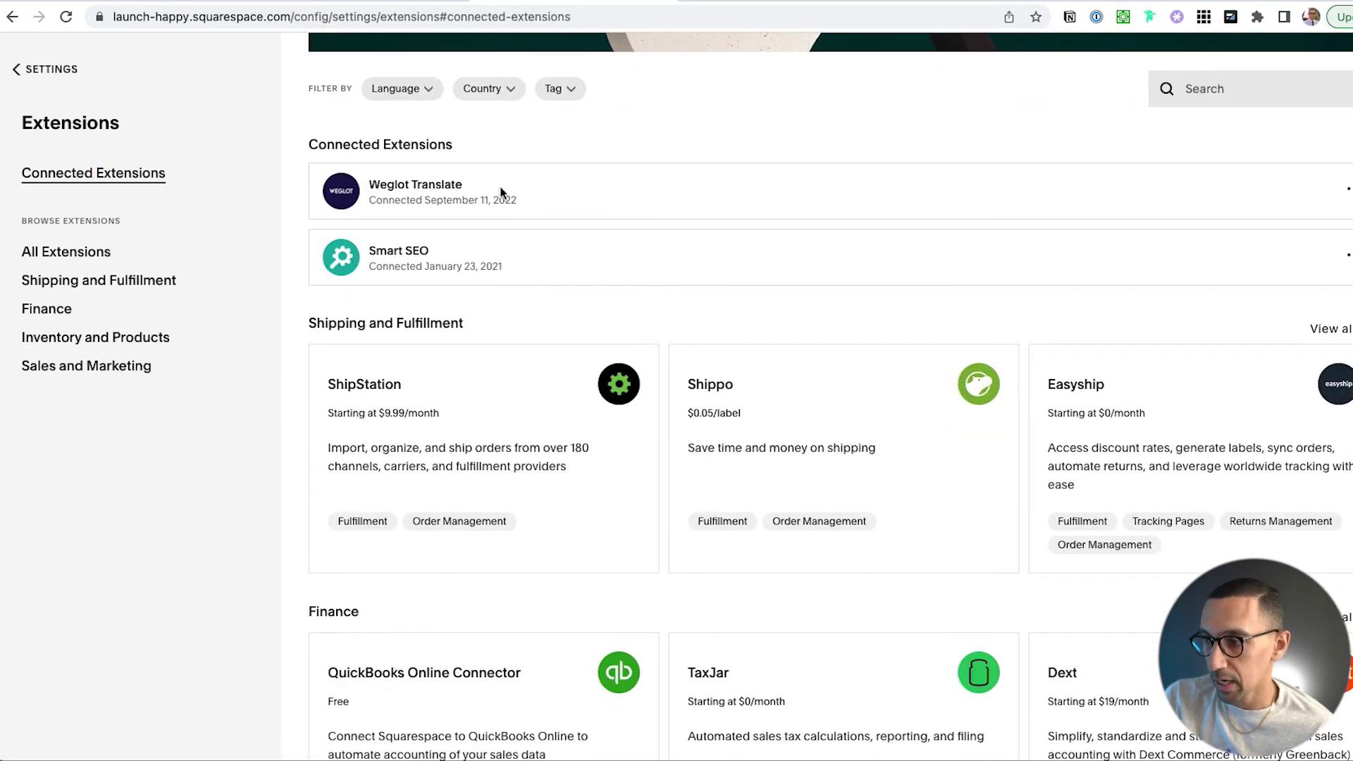
click(1345, 189)
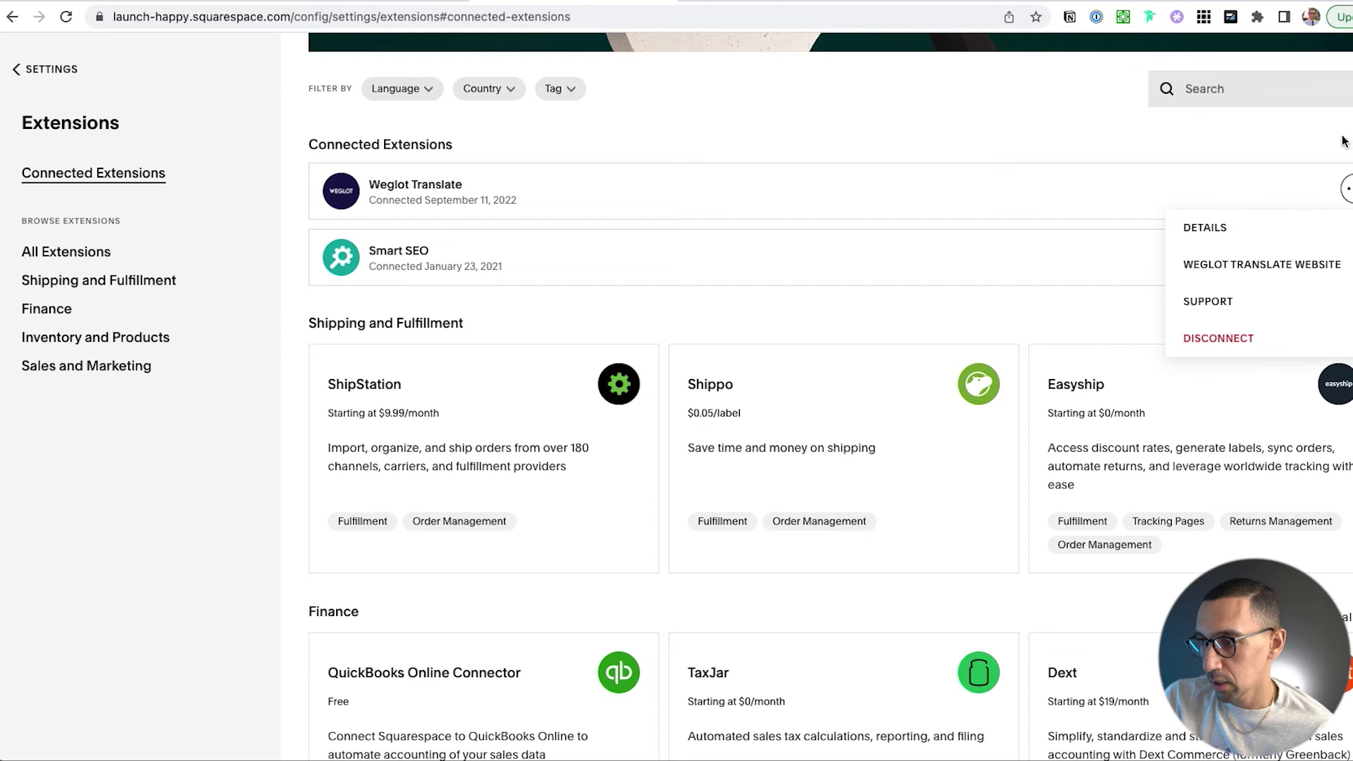
click(1345, 189)
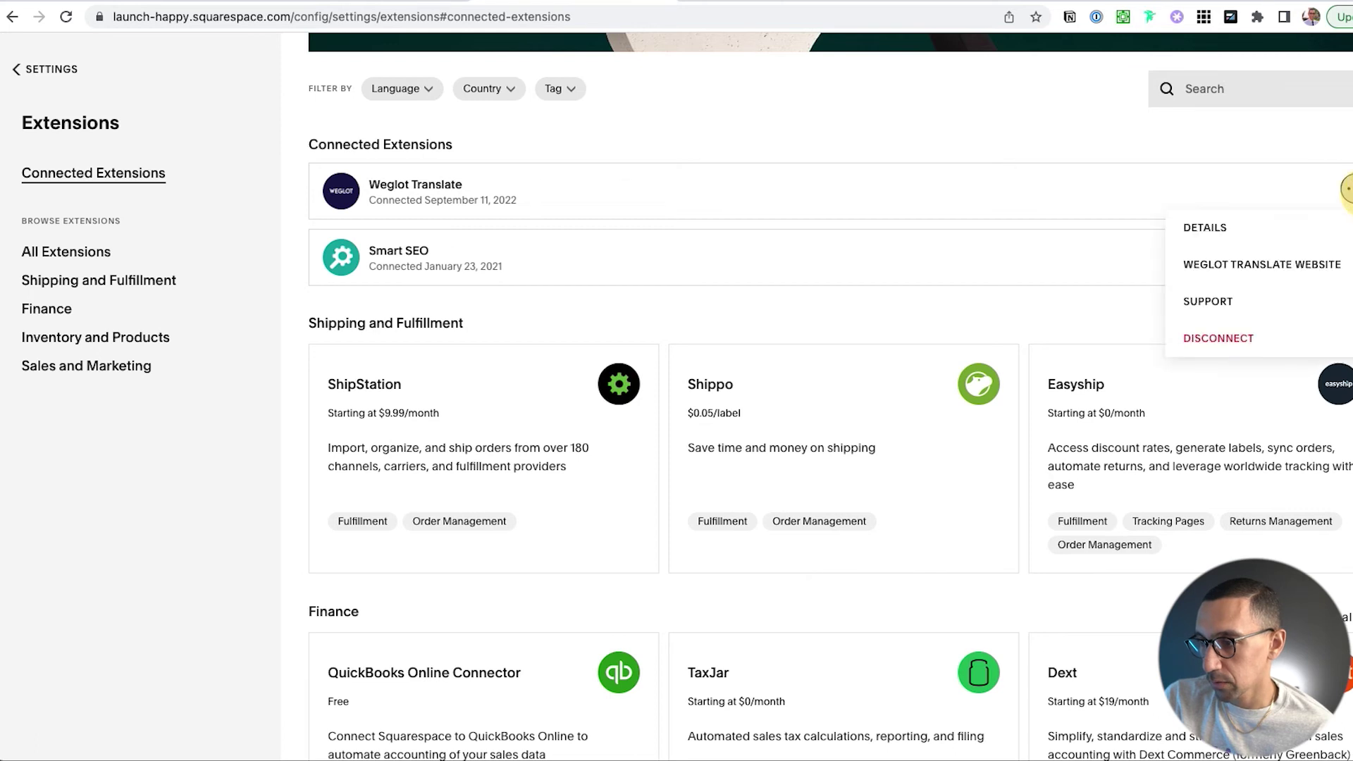
click(1245, 232)
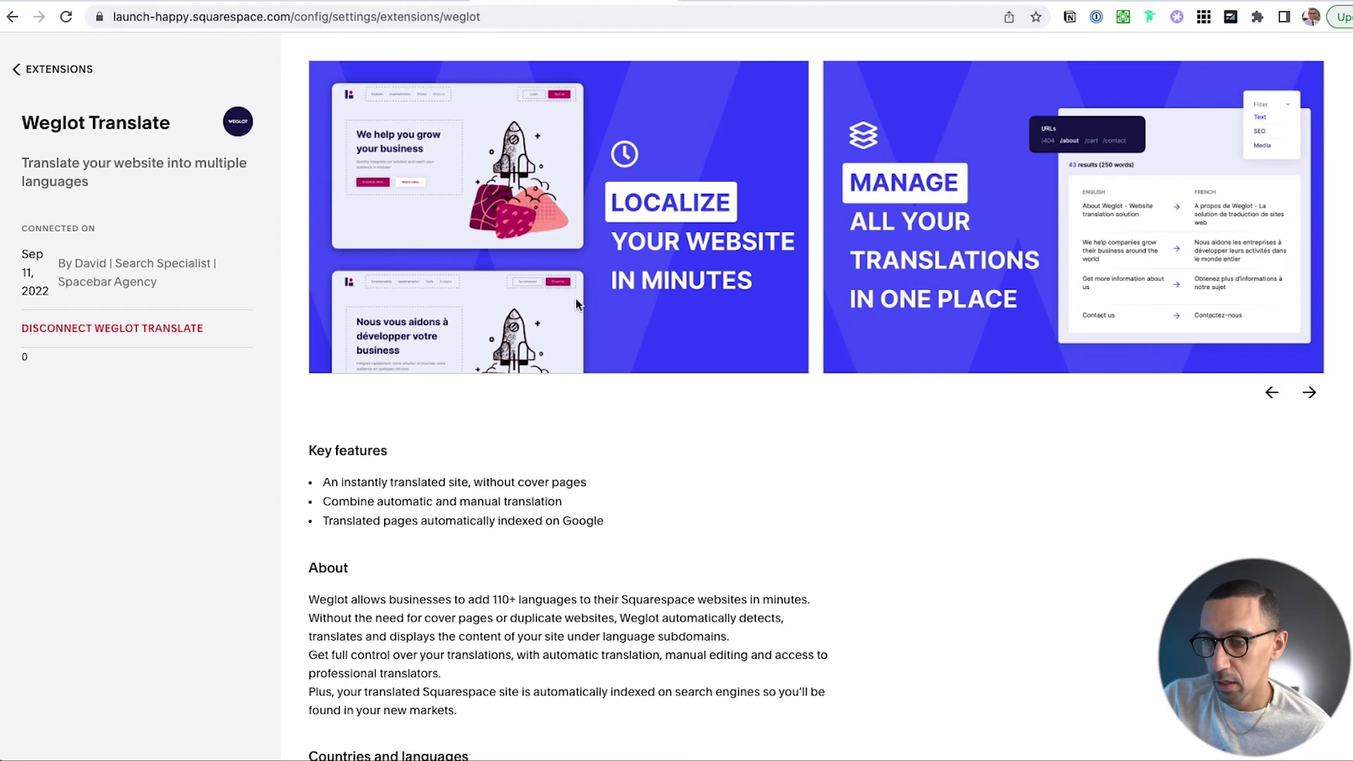
Review the Weglot Translate details and the connected extensions list, and return to the site's main menu.
scroll(636, 422, down, 9)
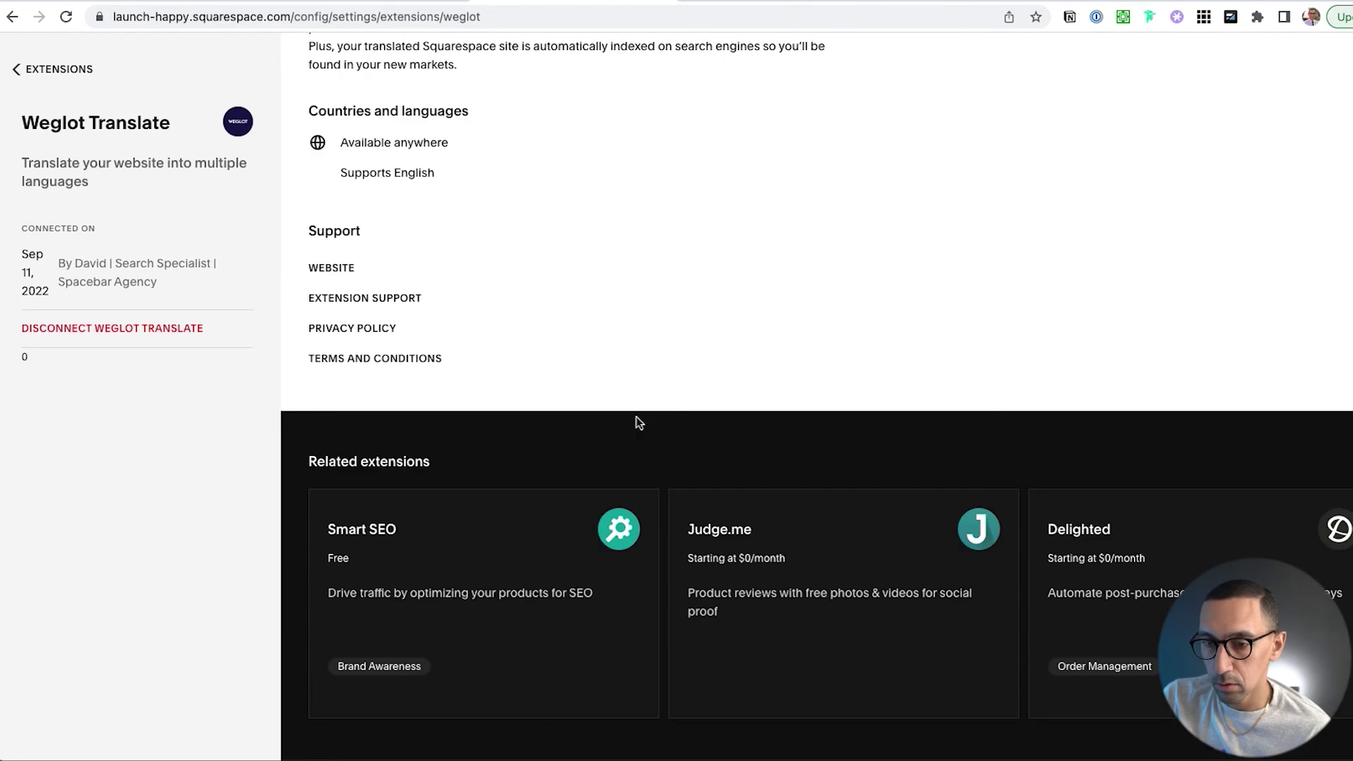
scroll(637, 422, up, 9)
scroll(636, 422, down, 9)
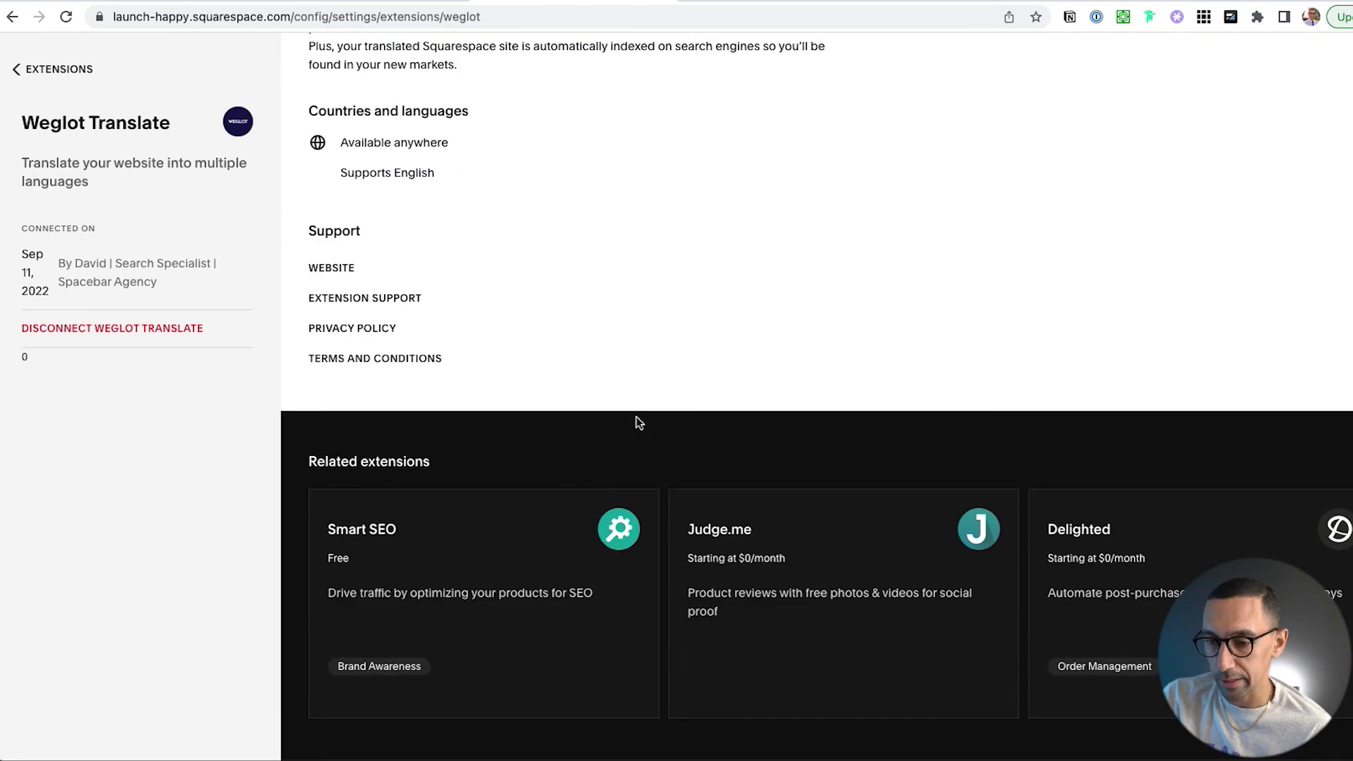
click(60, 71)
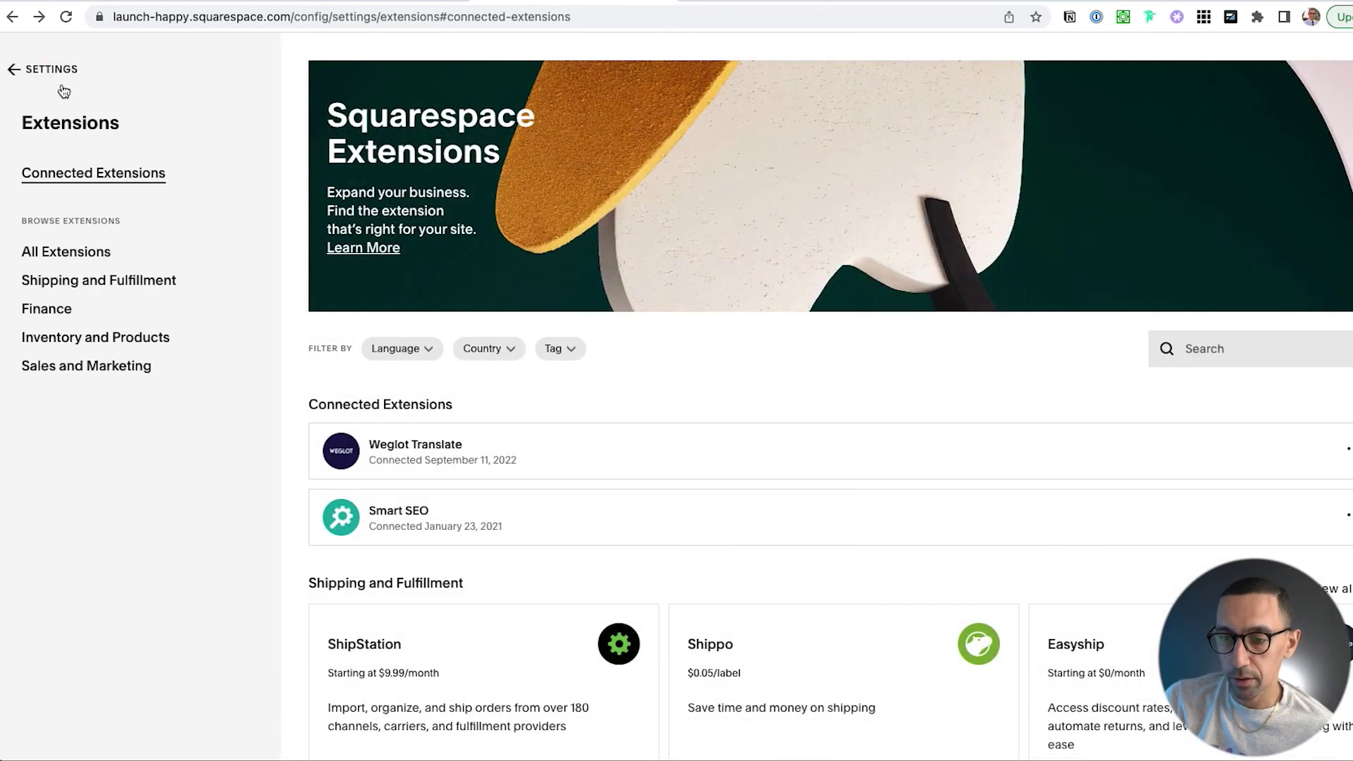
scroll(622, 481, down, 1)
scroll(619, 475, down, 10)
scroll(620, 475, up, 11)
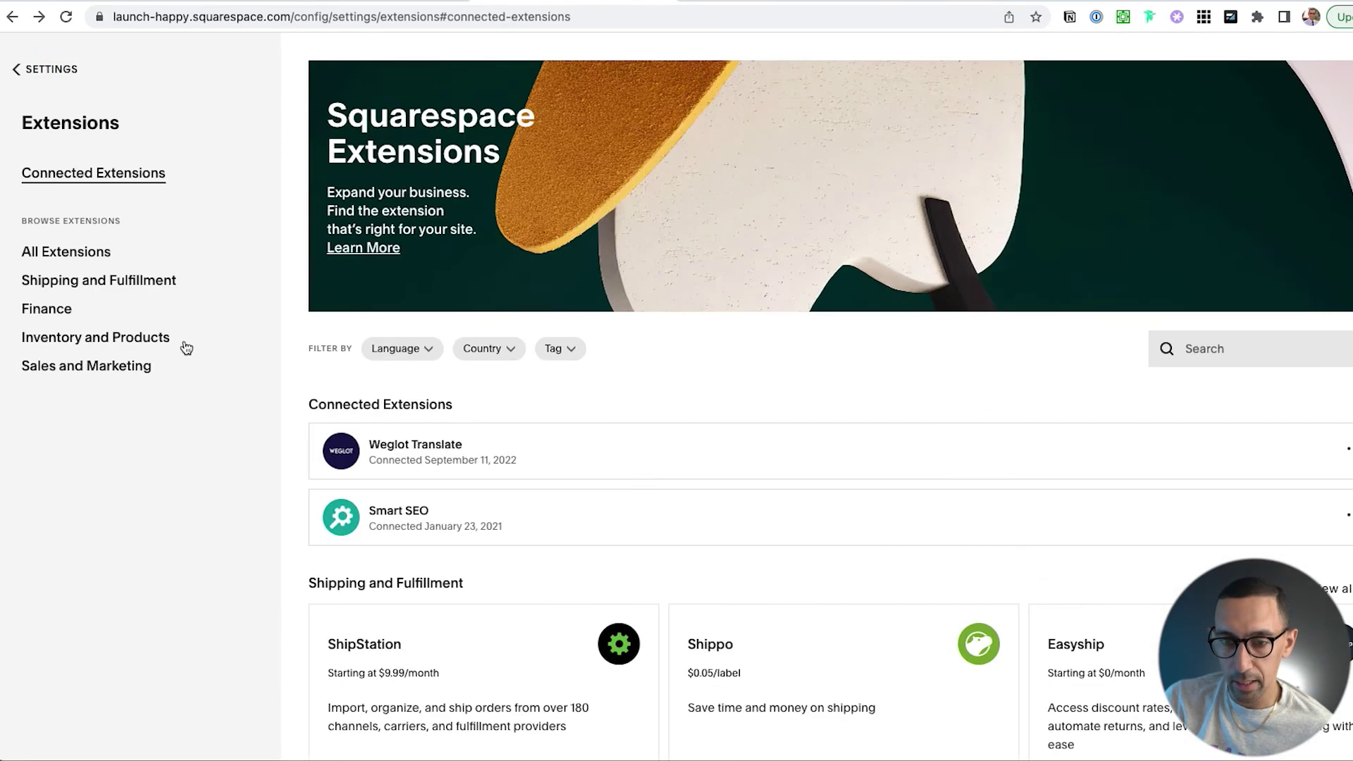
click(44, 69)
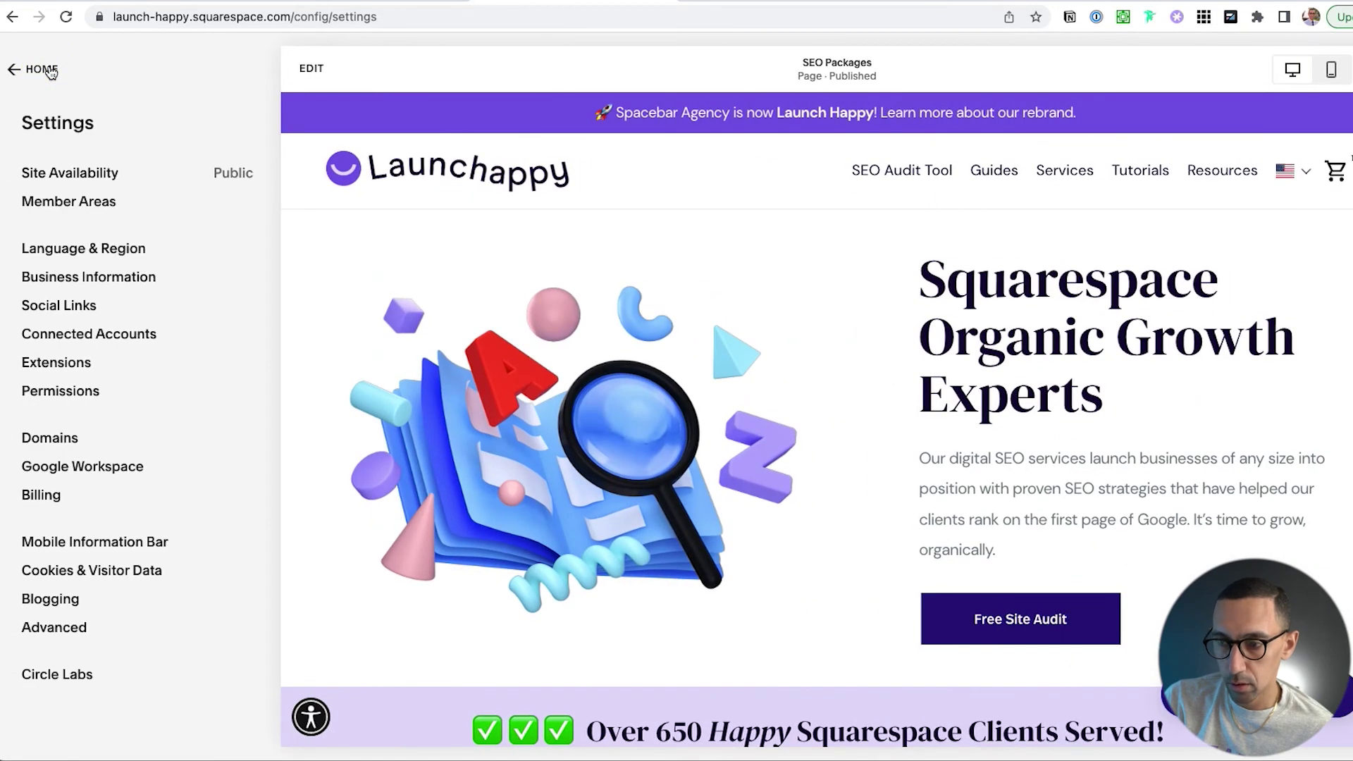
click(44, 69)
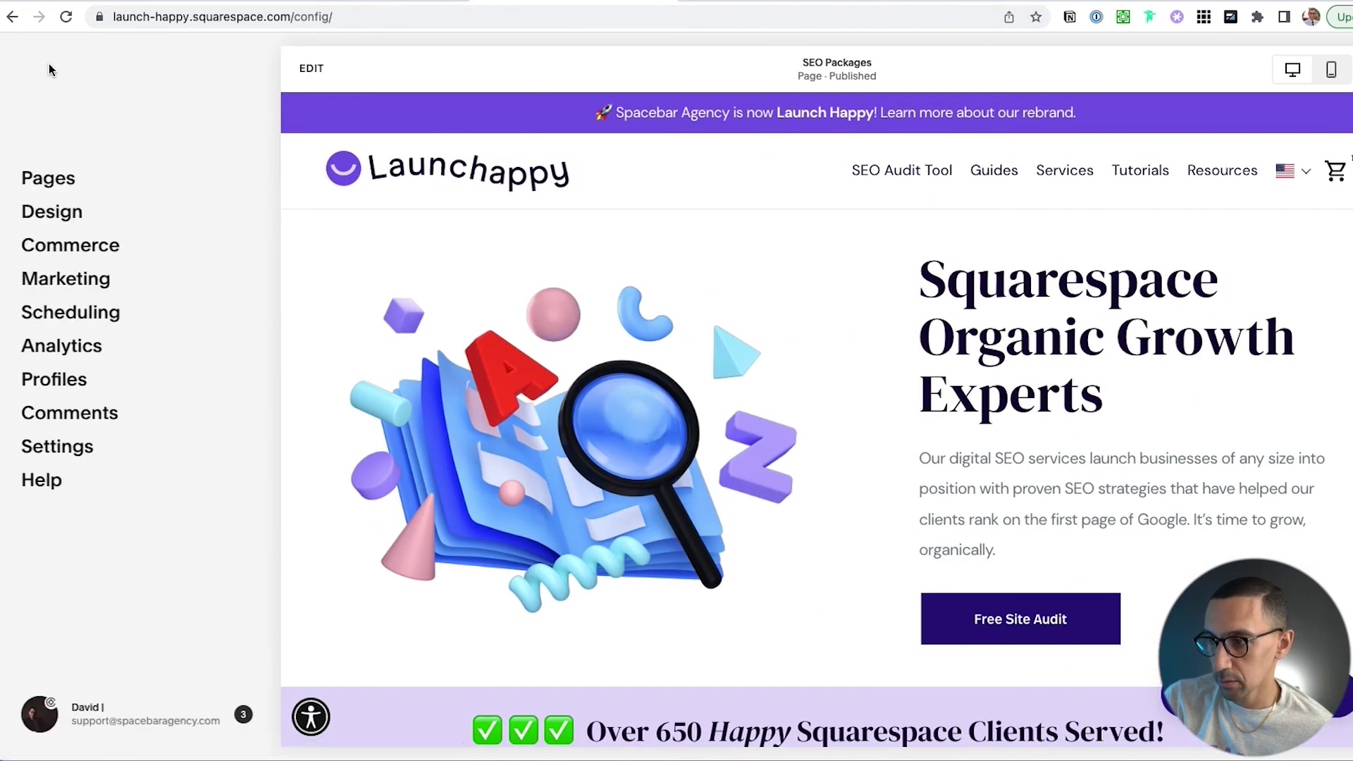
Check the language switcher in the site preview, both in the mobile navigation menu and in the desktop header.
click(1296, 175)
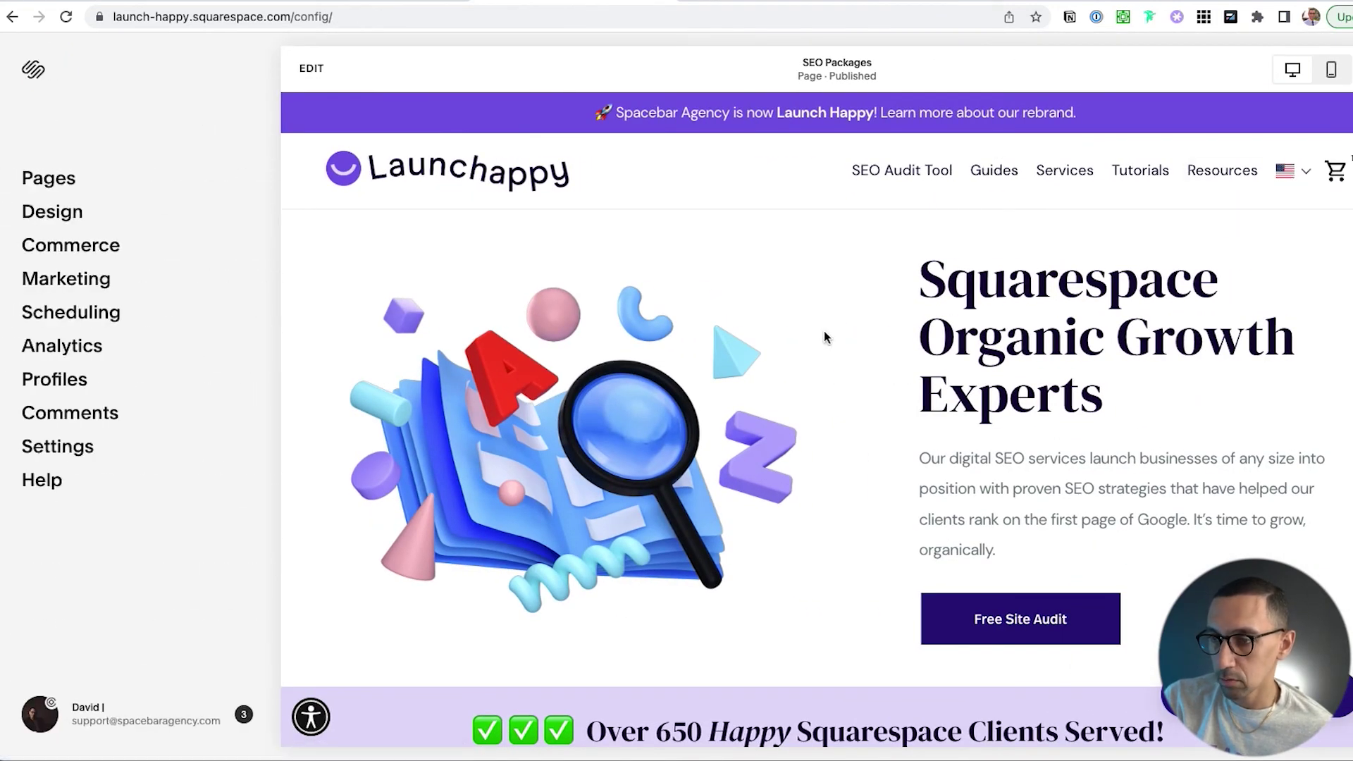
click(1344, 68)
click(973, 181)
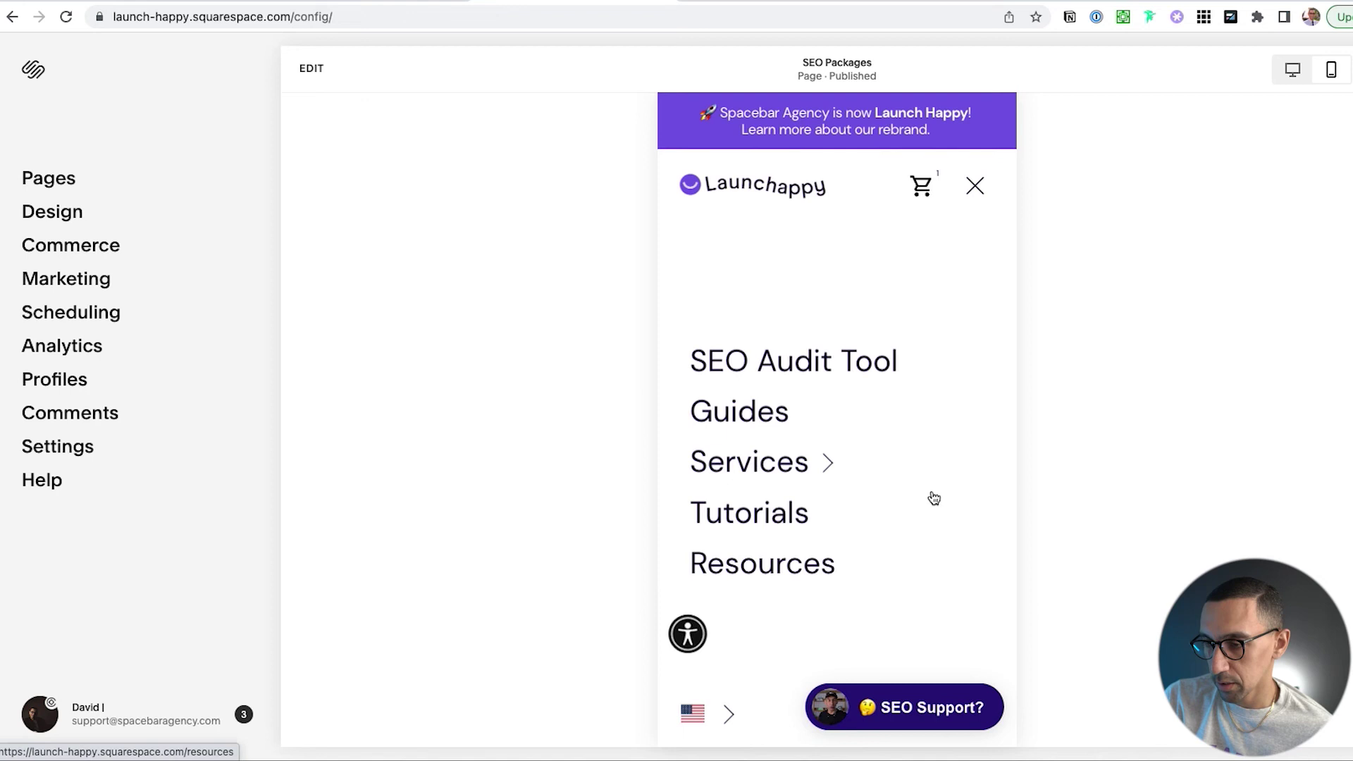
click(974, 187)
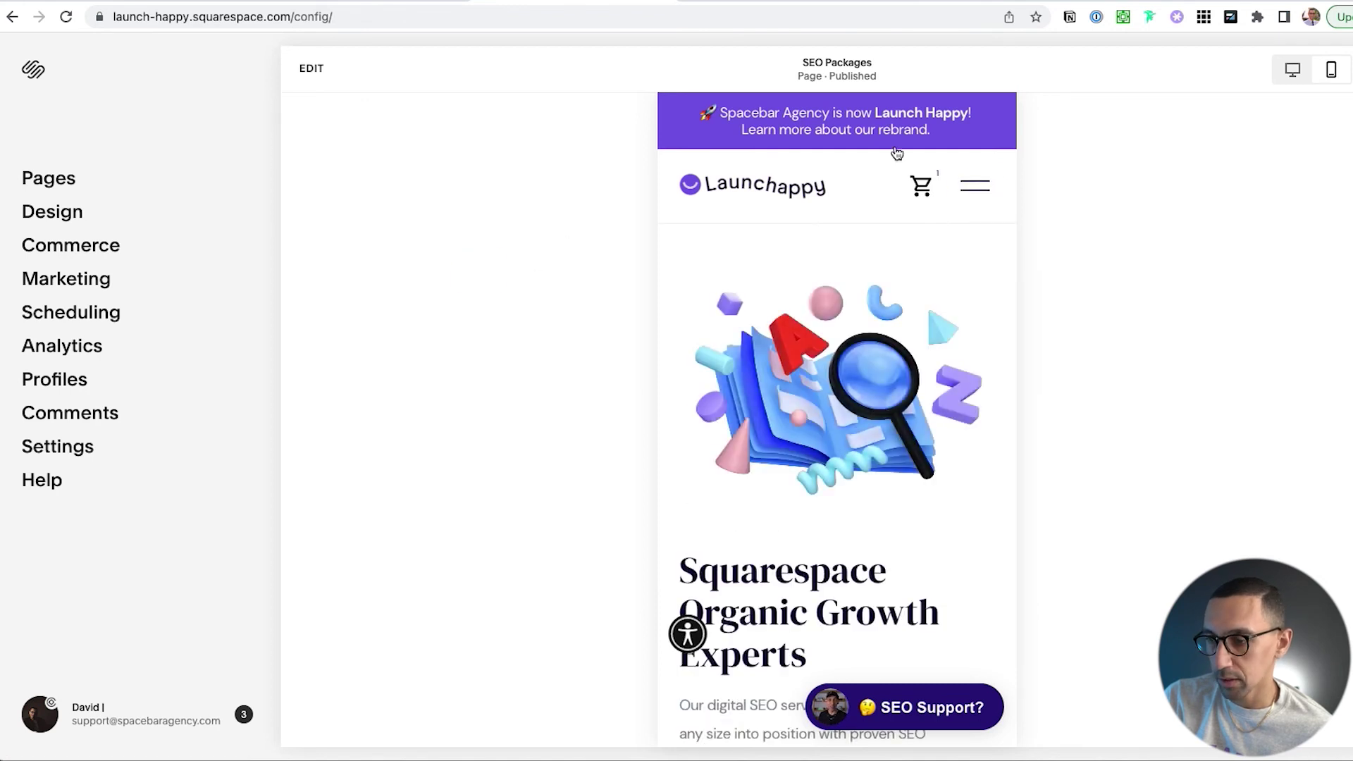
click(1298, 81)
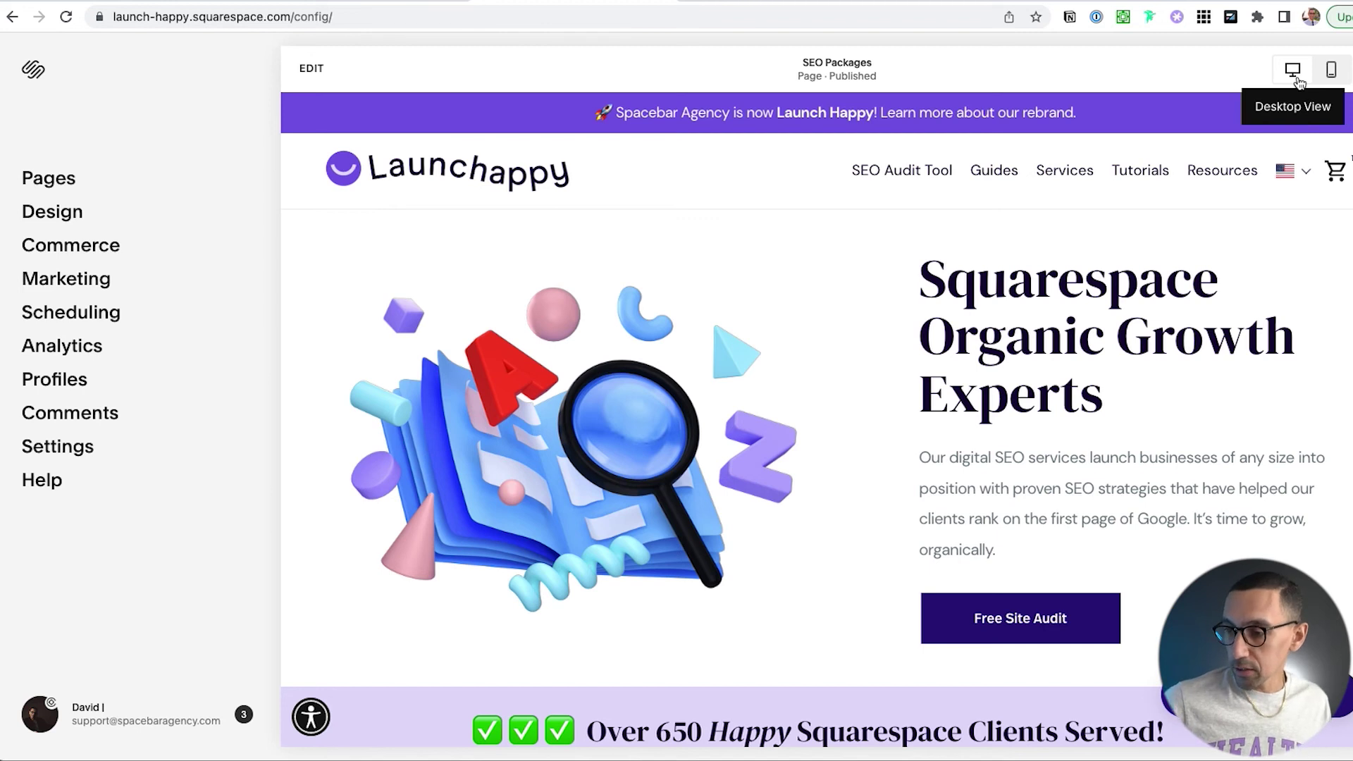
mouse_move(1293, 176)
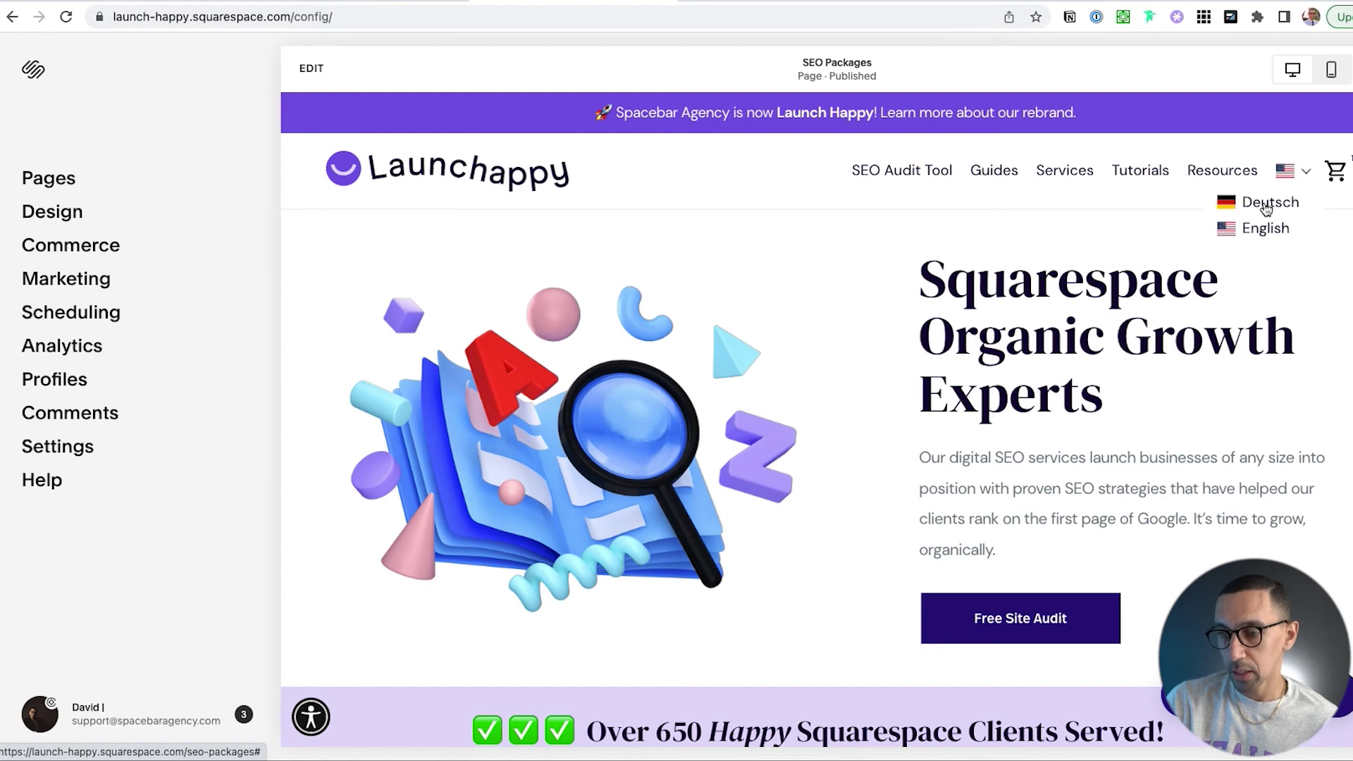
Switch to the Weglot dashboard, check the plan's word usage, and open the translation request statistics.
click(389, 1)
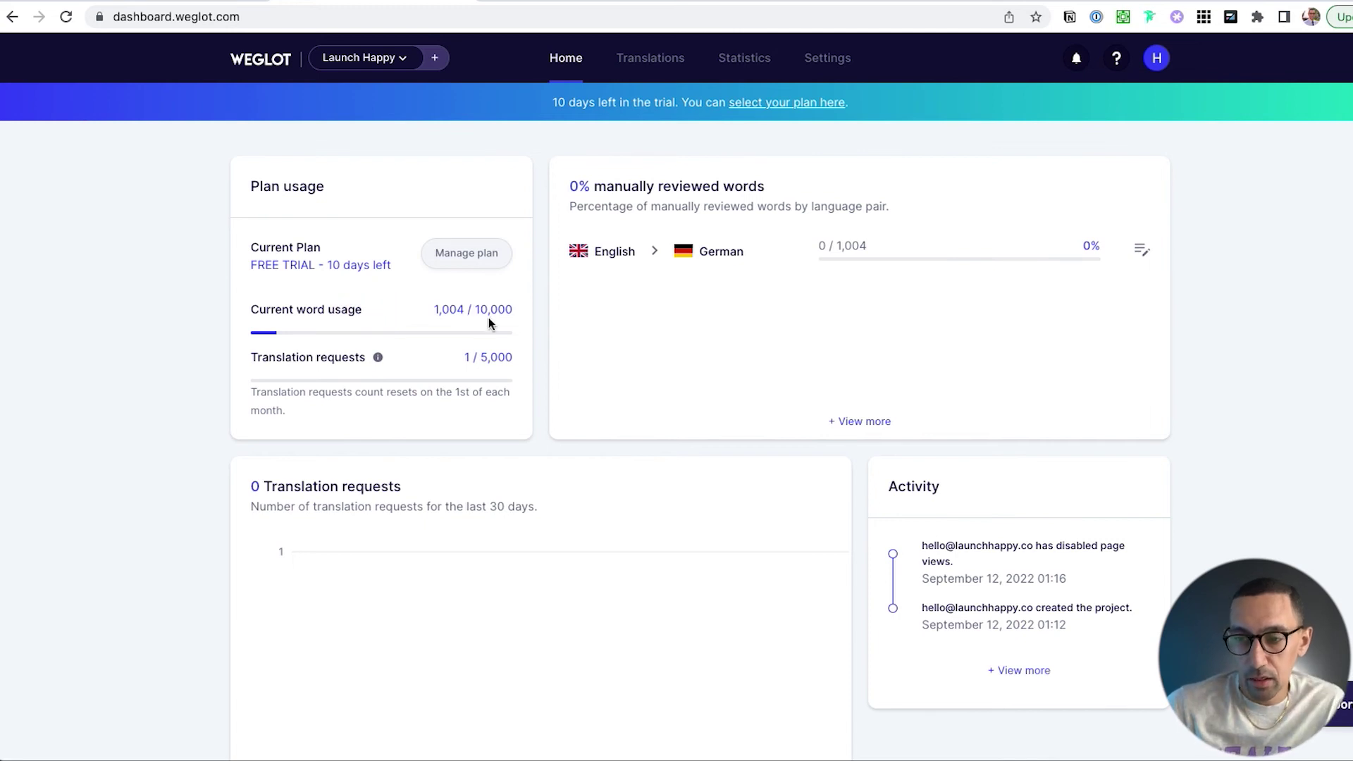
click(751, 65)
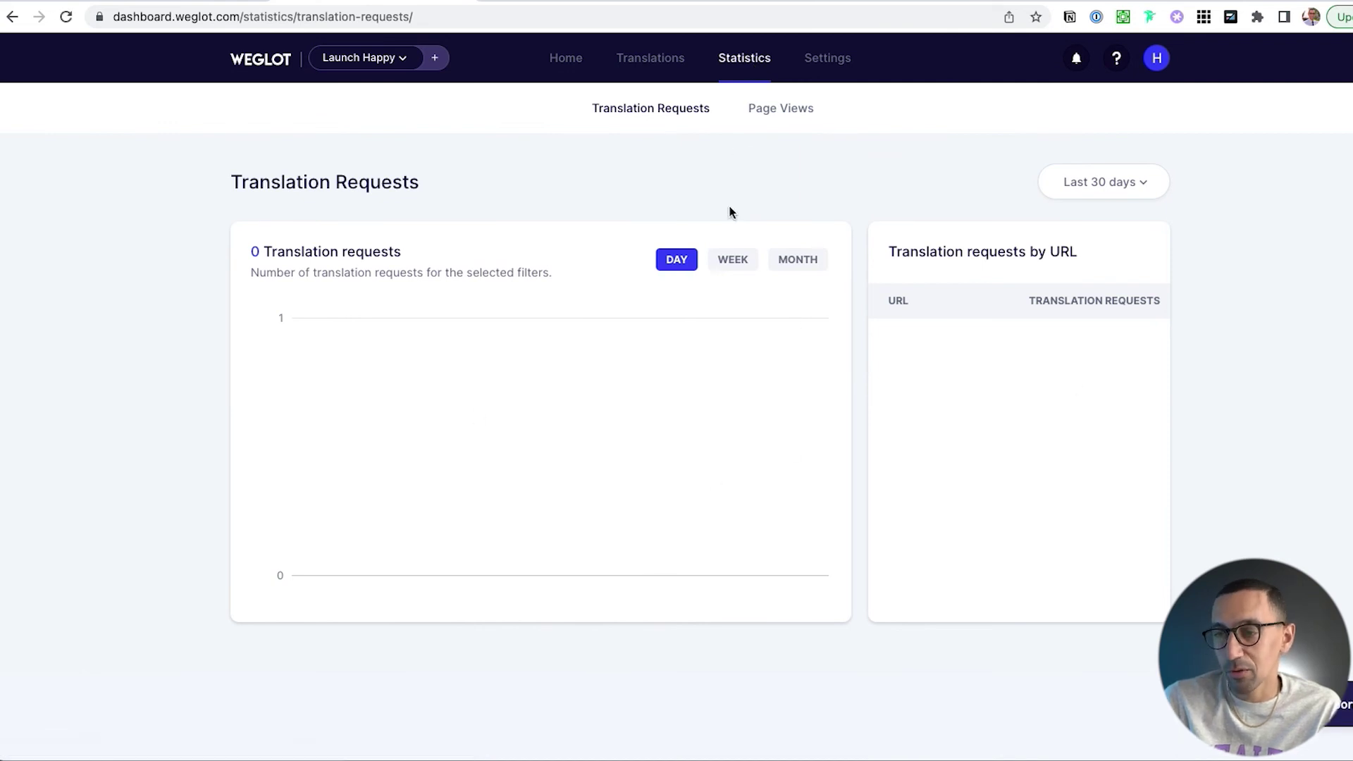
Check the page view statistics, and review the project list, professional translations, languages and URL slugs in the translations area.
click(770, 112)
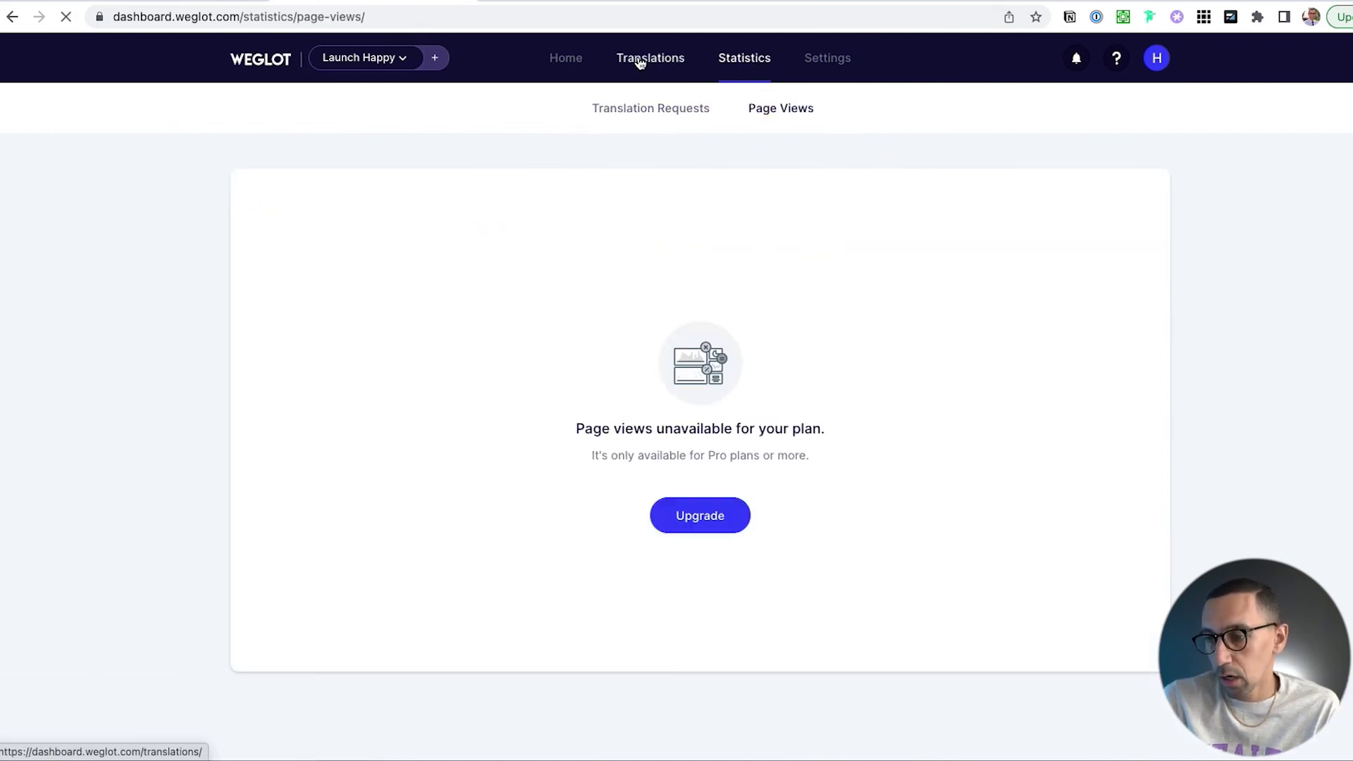
click(654, 61)
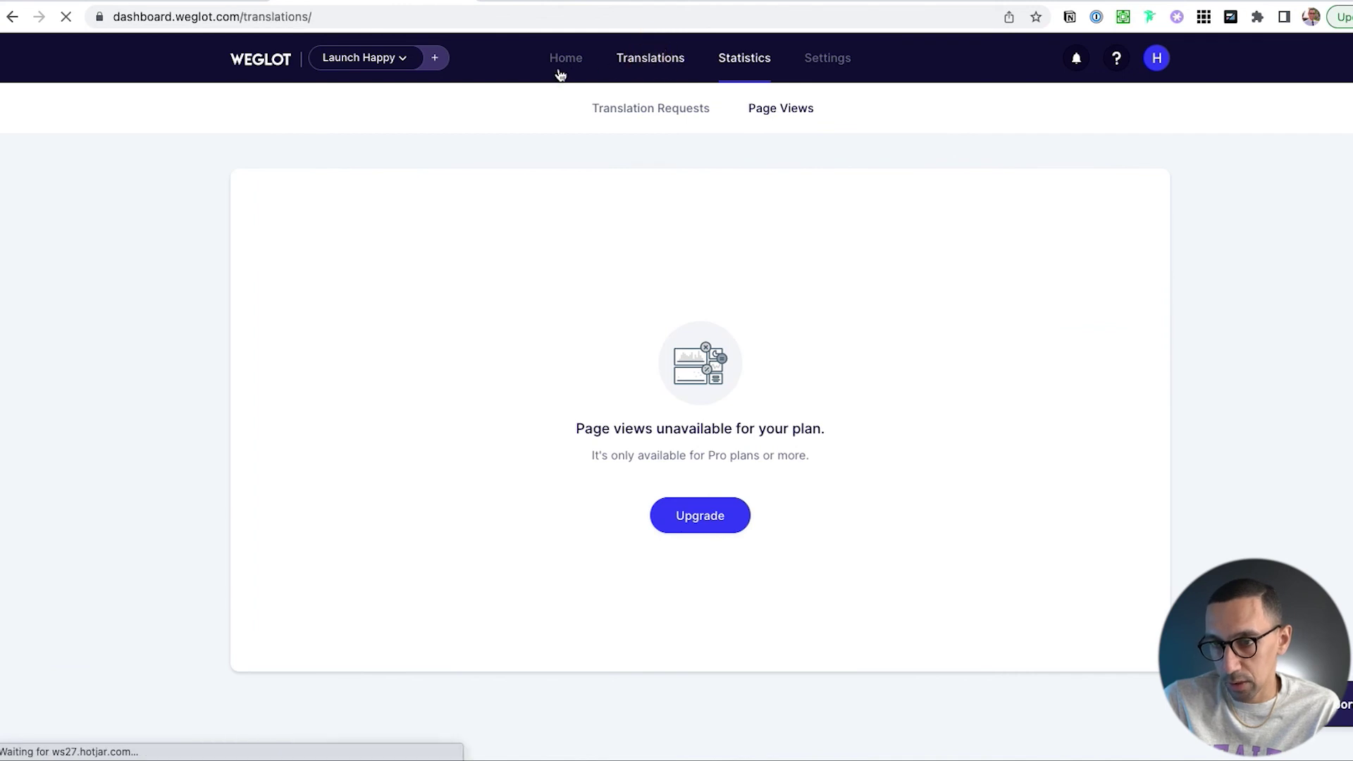
click(396, 58)
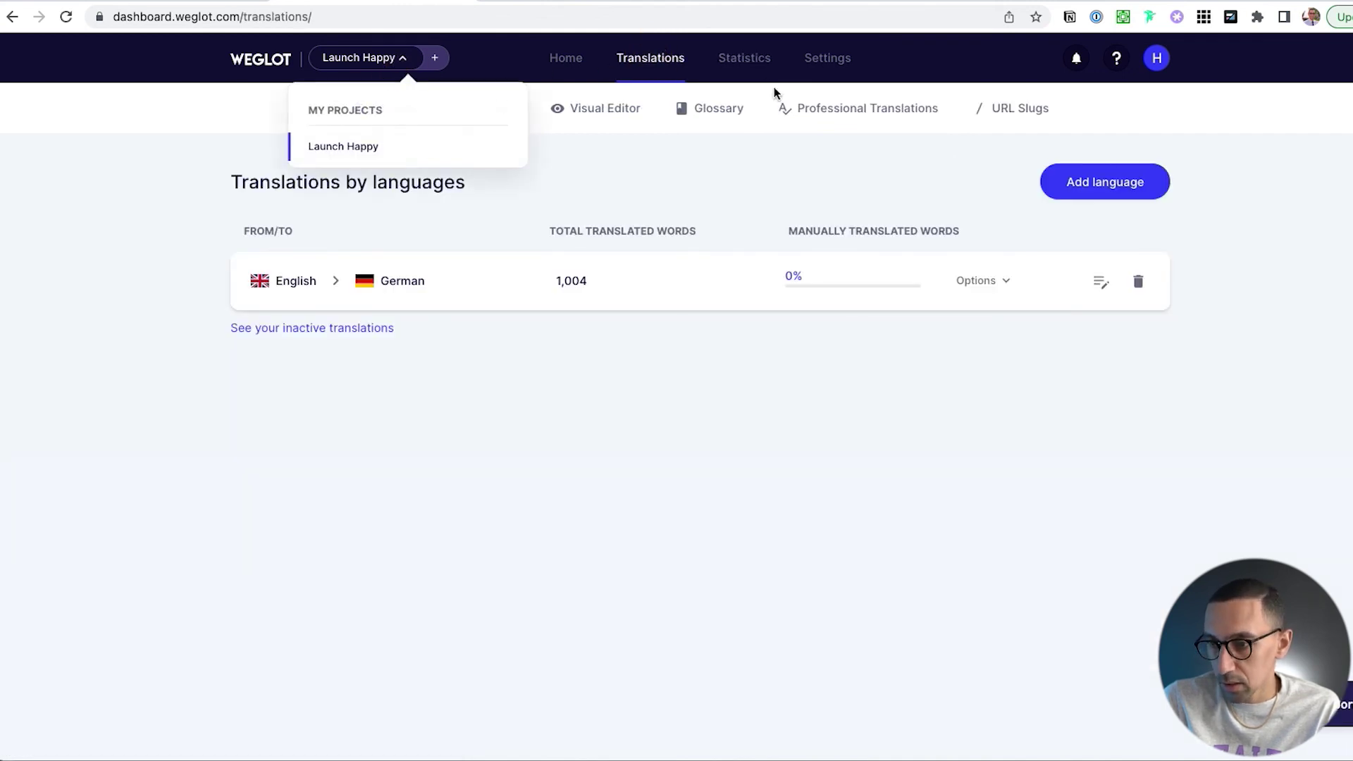
click(780, 110)
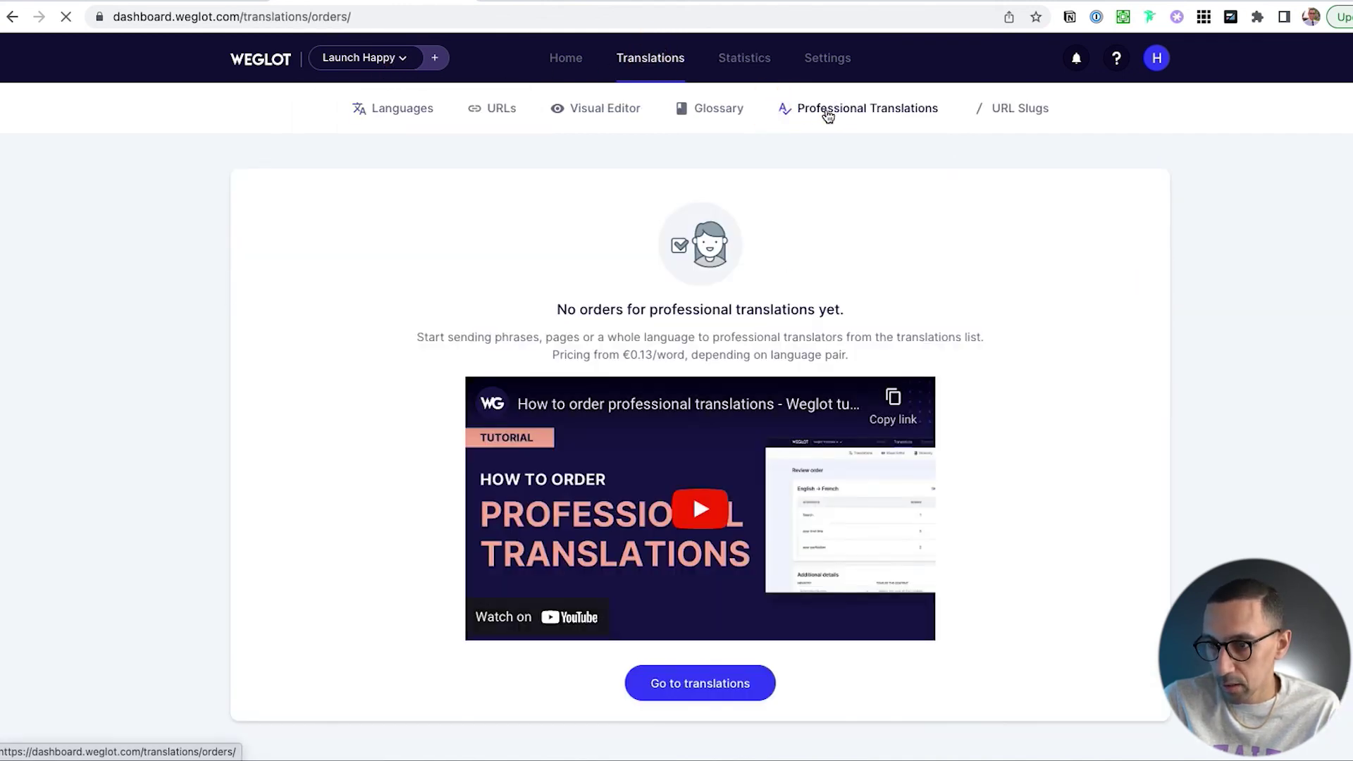
click(400, 117)
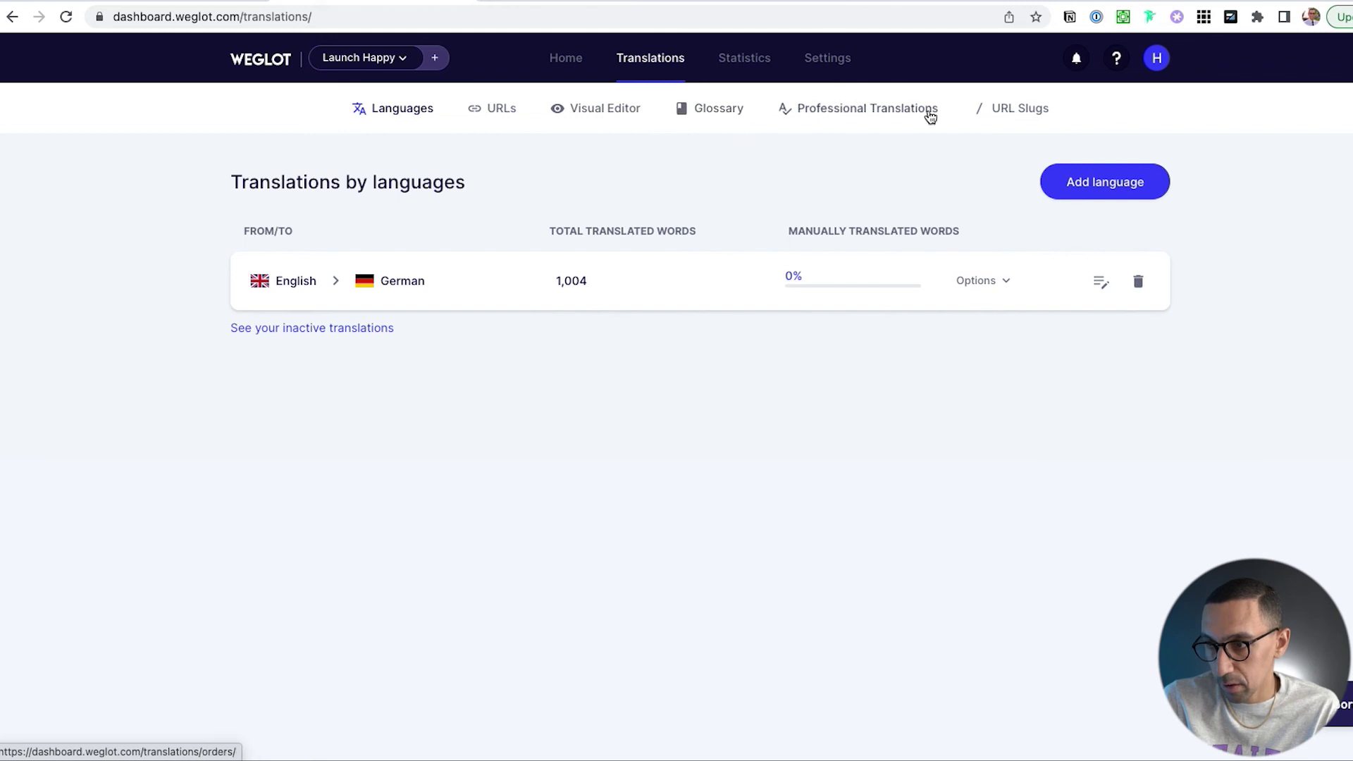
click(1019, 116)
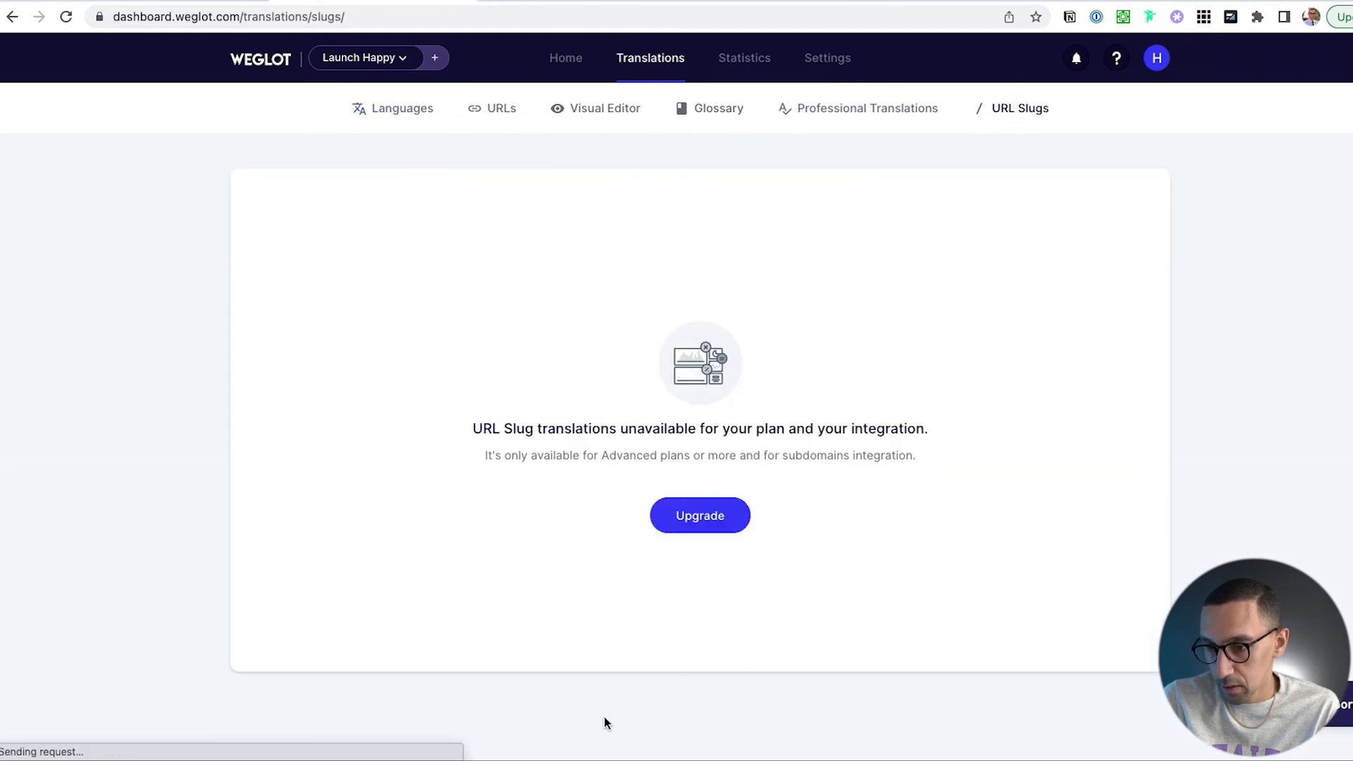
Open the project's general settings and review the original language, auto switch, website type, industry and project role options.
click(827, 58)
scroll(733, 213, down, 1)
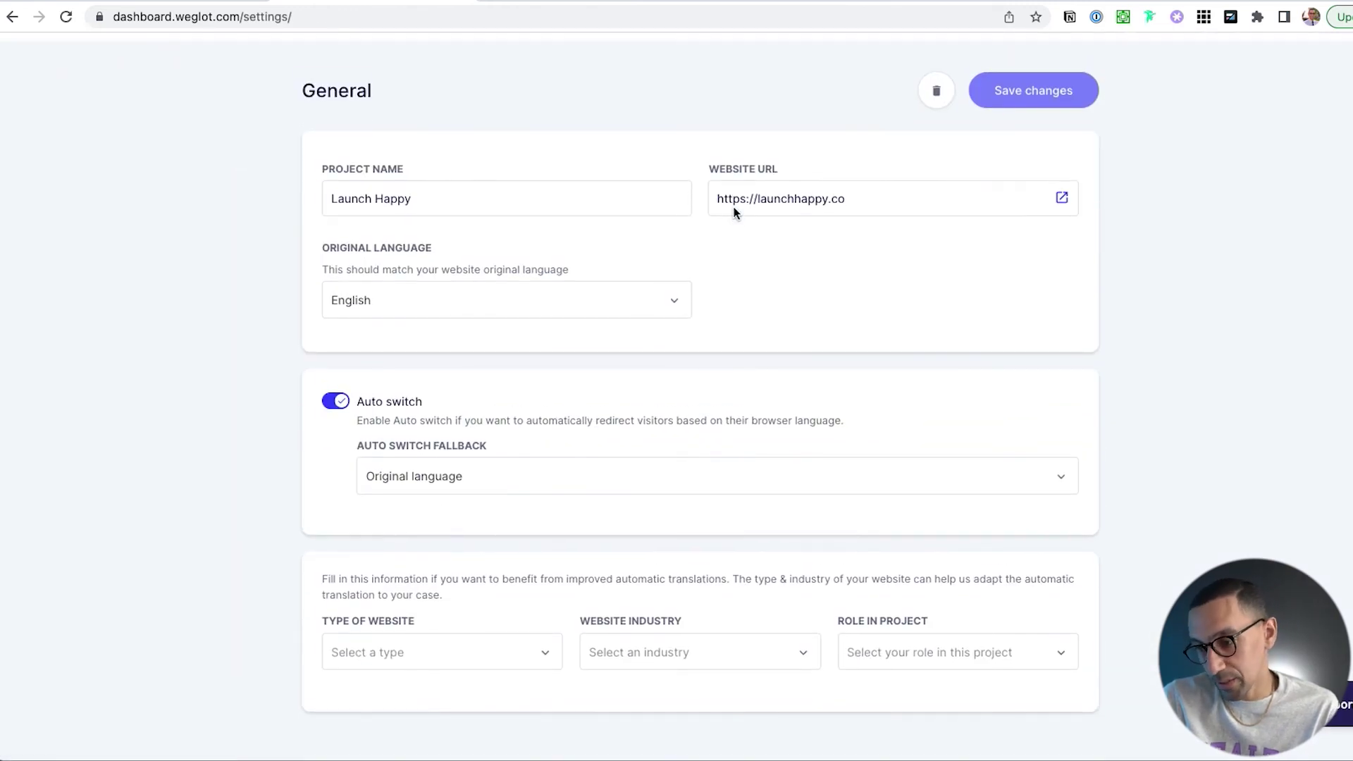
scroll(734, 208, up, 1)
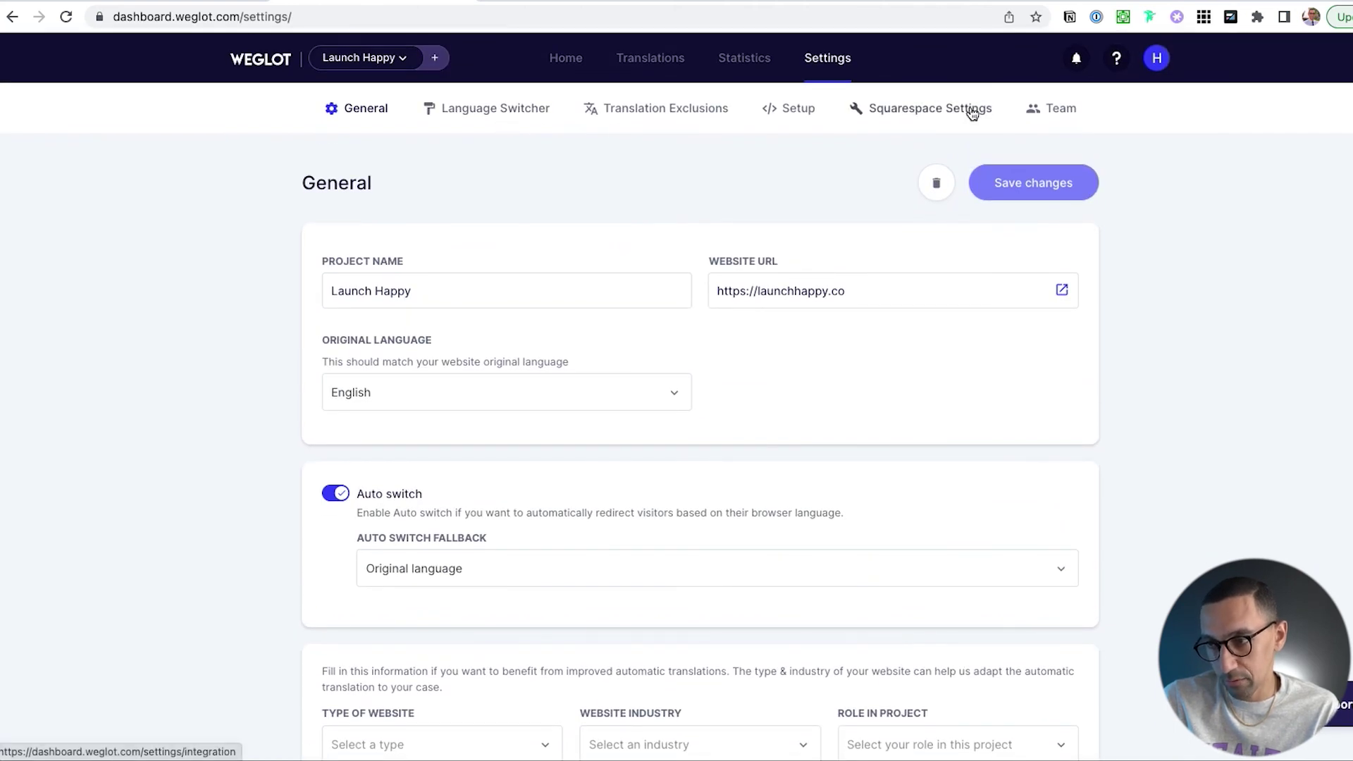
scroll(972, 197, down, 2)
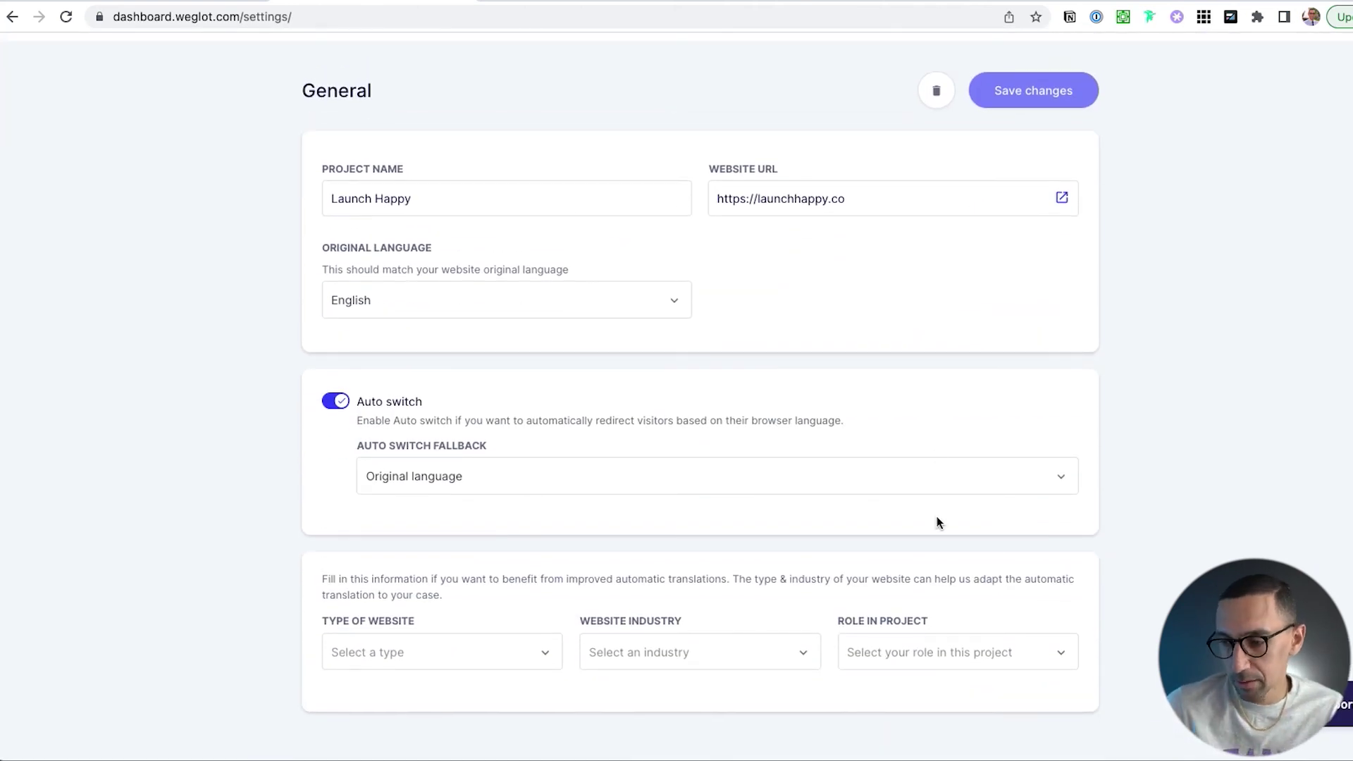
click(930, 652)
click(472, 279)
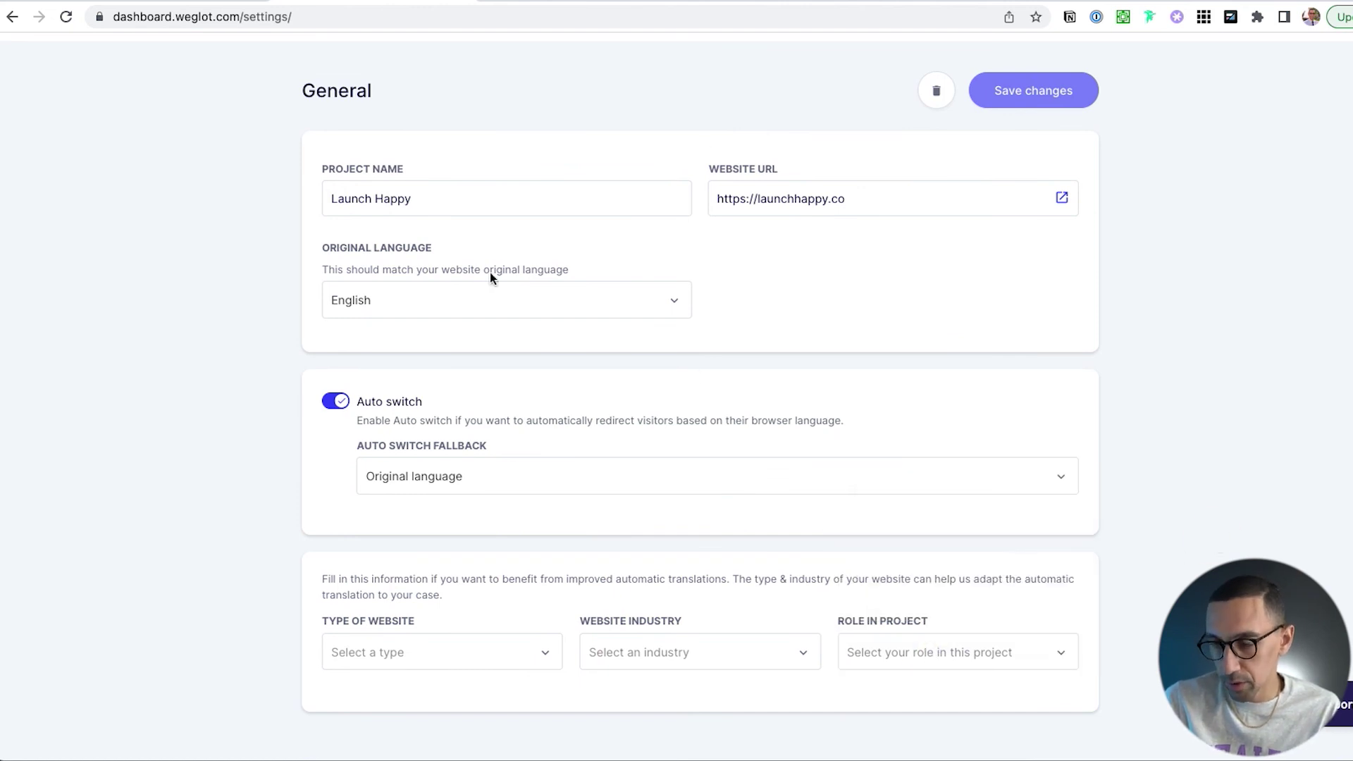
scroll(768, 98, up, 2)
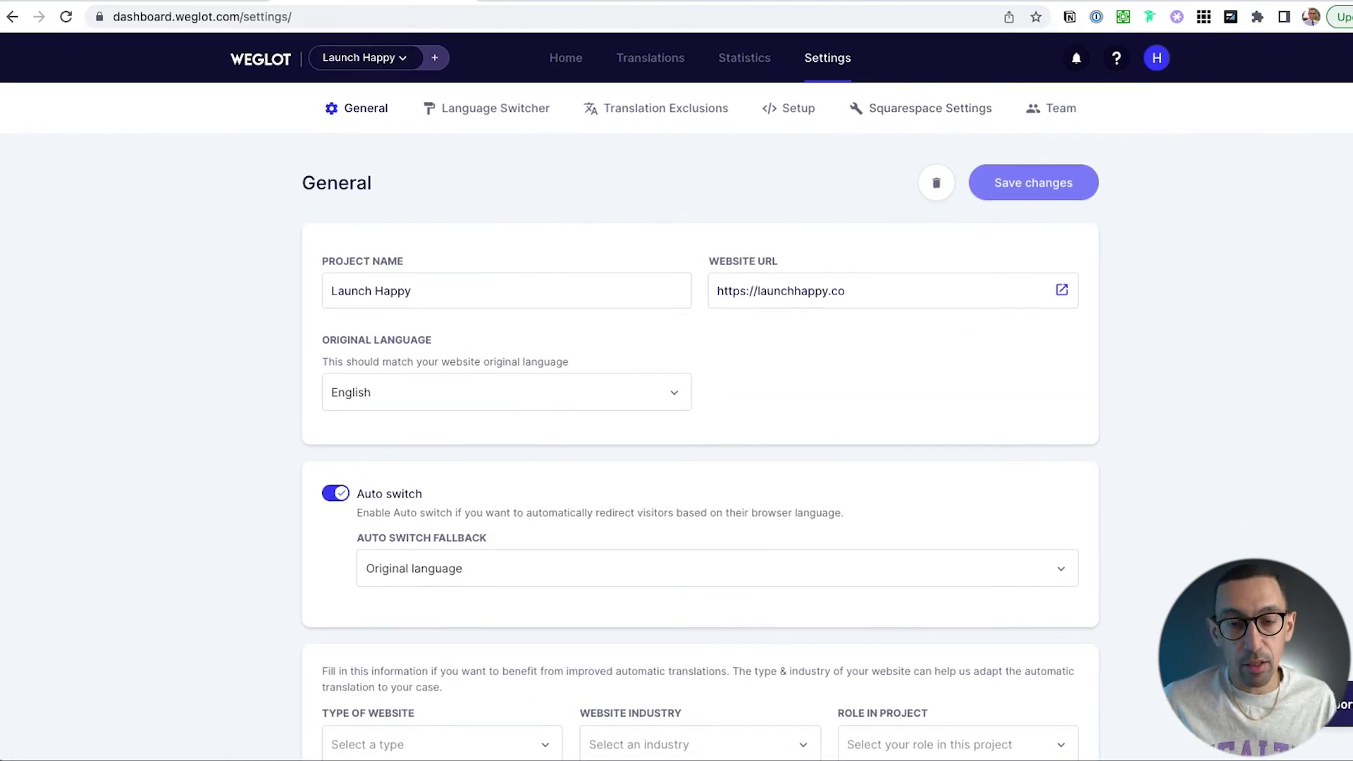